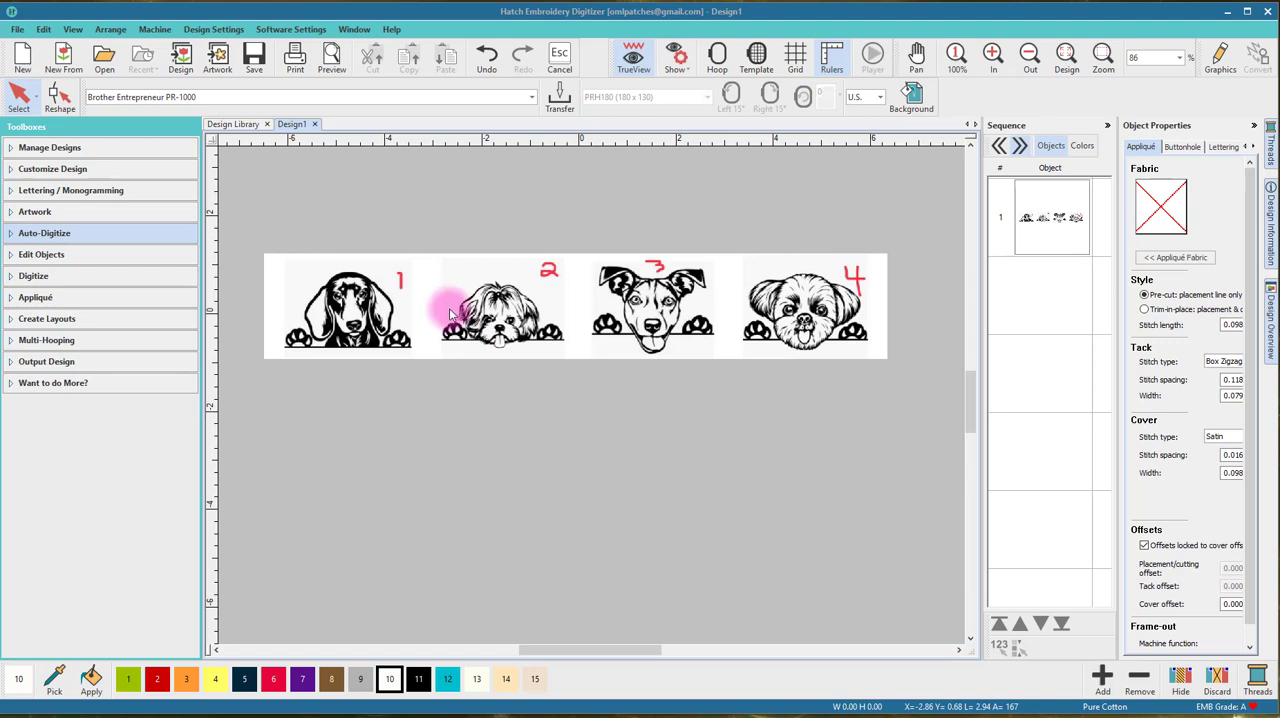
Select the strip of four numbered dog images on the canvas.
{"action": "left_click", "coordinate": [450, 313]}
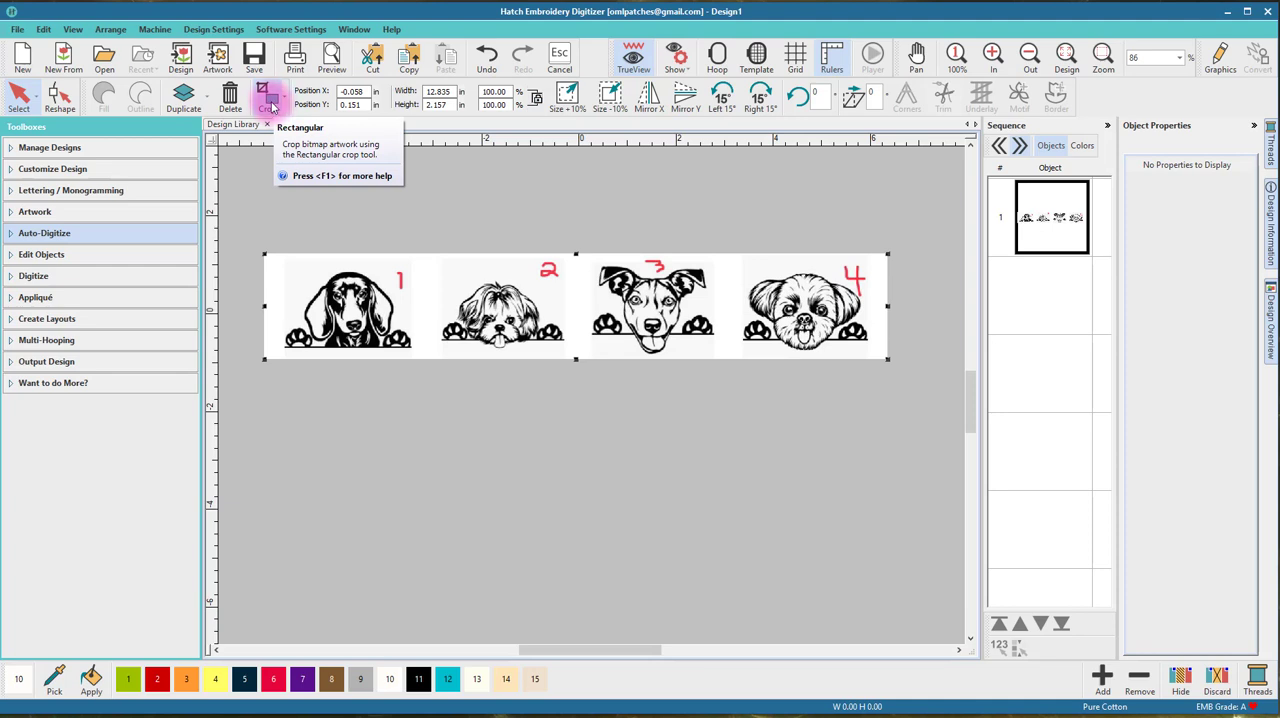
Crop the artwork with a rectangle down to just dog number 2.
{"action": "left_click", "coordinate": [286, 101]}
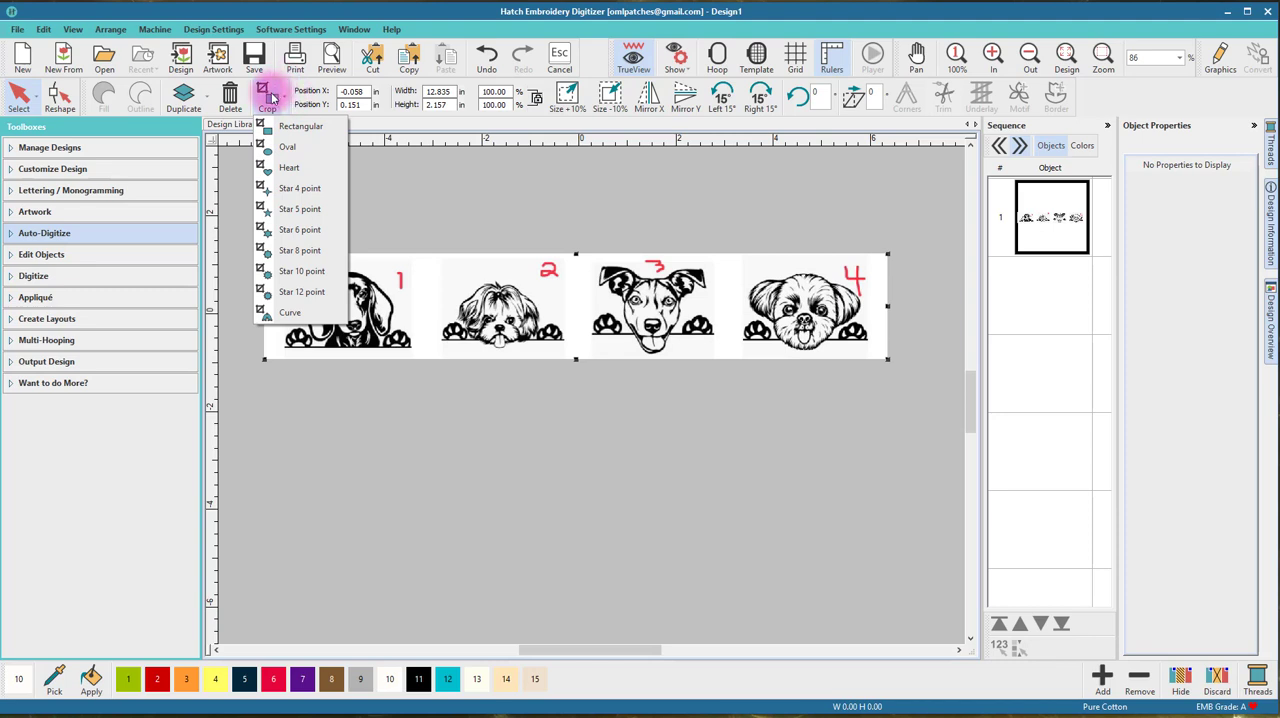
{"action": "left_click", "coordinate": [270, 96]}
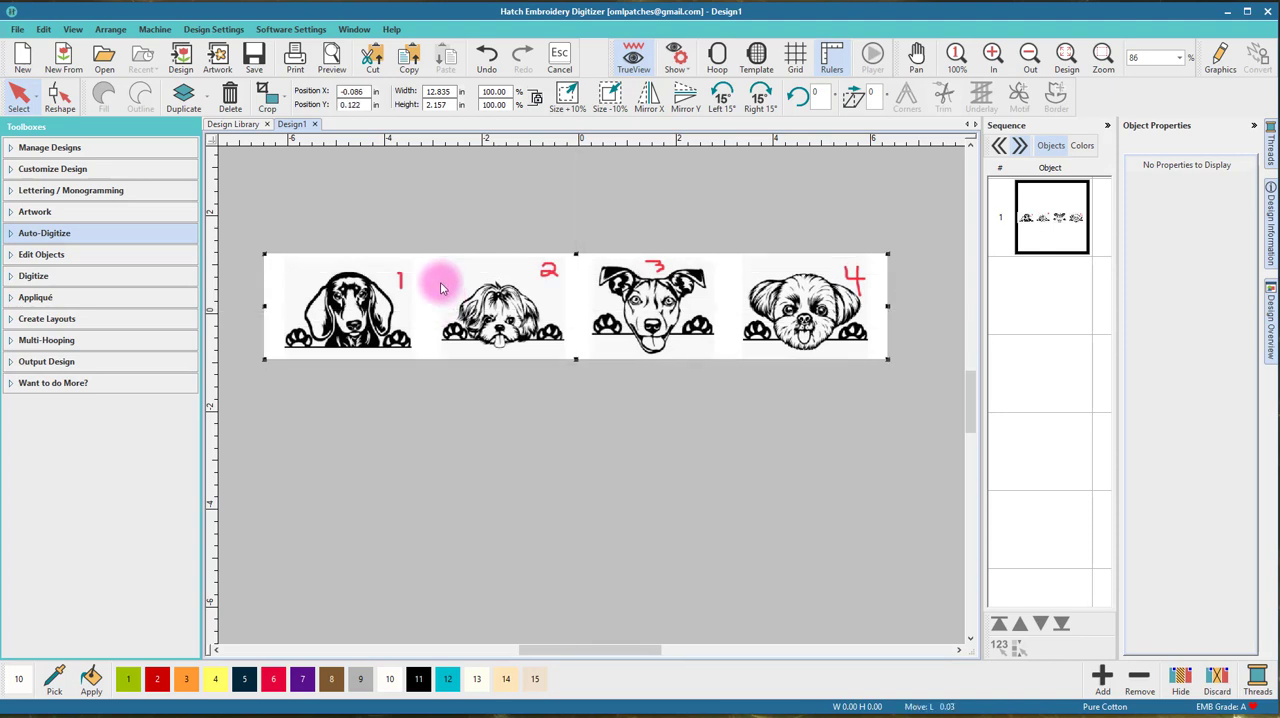
{"action": "left_click_drag", "start_coordinate": [443, 288], "coordinate": [441, 288]}
{"action": "left_click", "coordinate": [267, 93]}
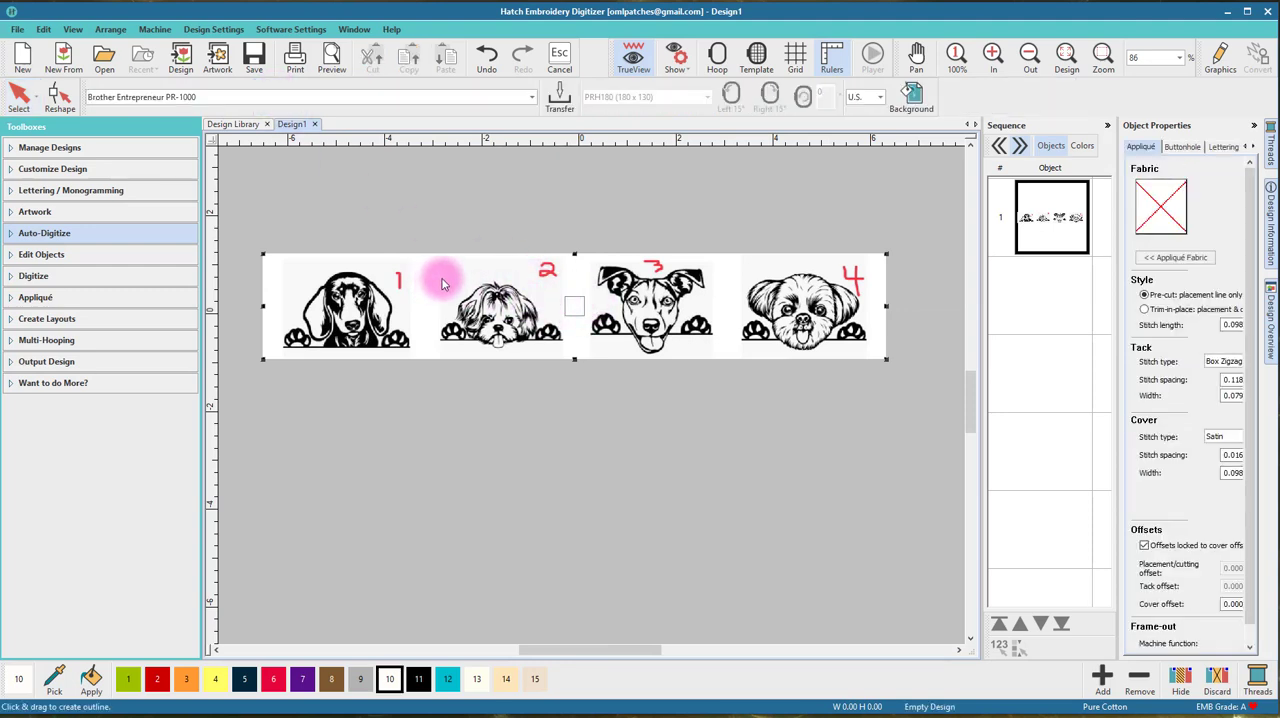
{"action": "mouse_move", "coordinate": [443, 284]}
{"action": "left_mouse_down"}
{"action": "mouse_move", "coordinate": [500, 358]}
{"action": "mouse_move", "coordinate": [566, 358]}
{"action": "left_mouse_up"}
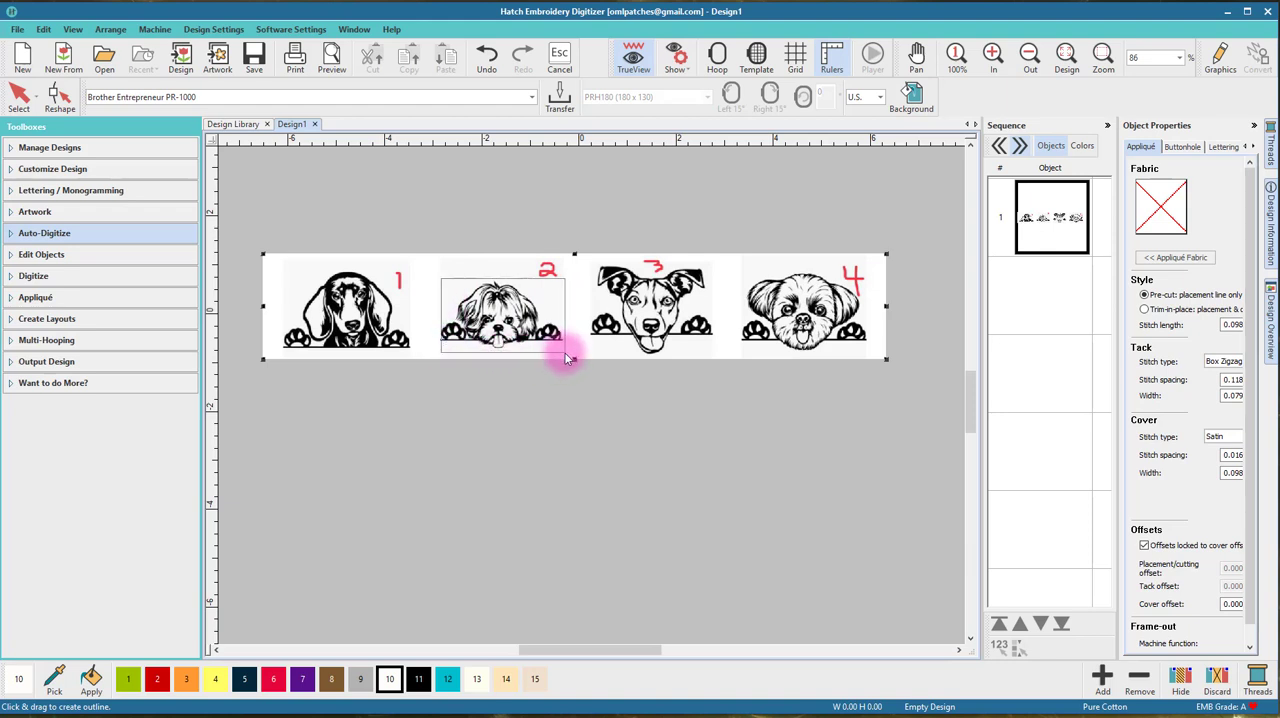
{"action": "left_click_drag", "start_coordinate": [565, 357], "coordinate": [563, 353]}
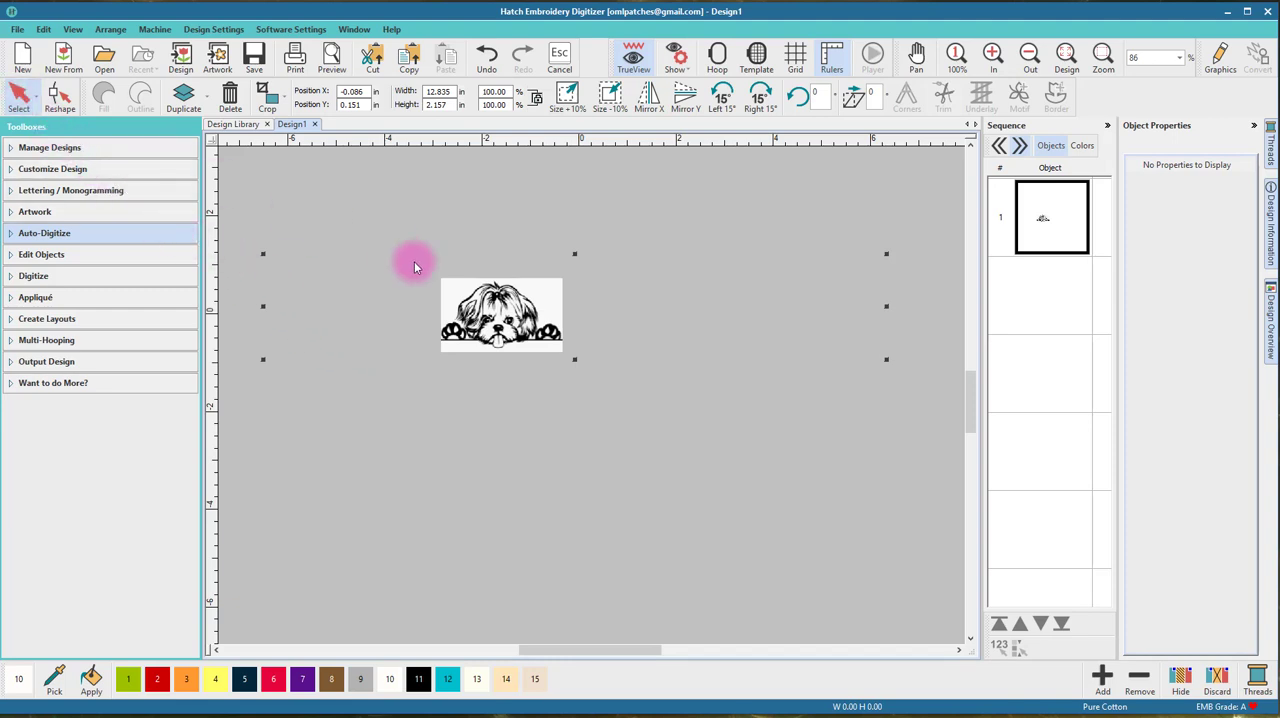
Reselect the cropped dog image and create a second design, Design2.
{"action": "left_click", "coordinate": [550, 420]}
{"action": "left_click", "coordinate": [510, 315]}
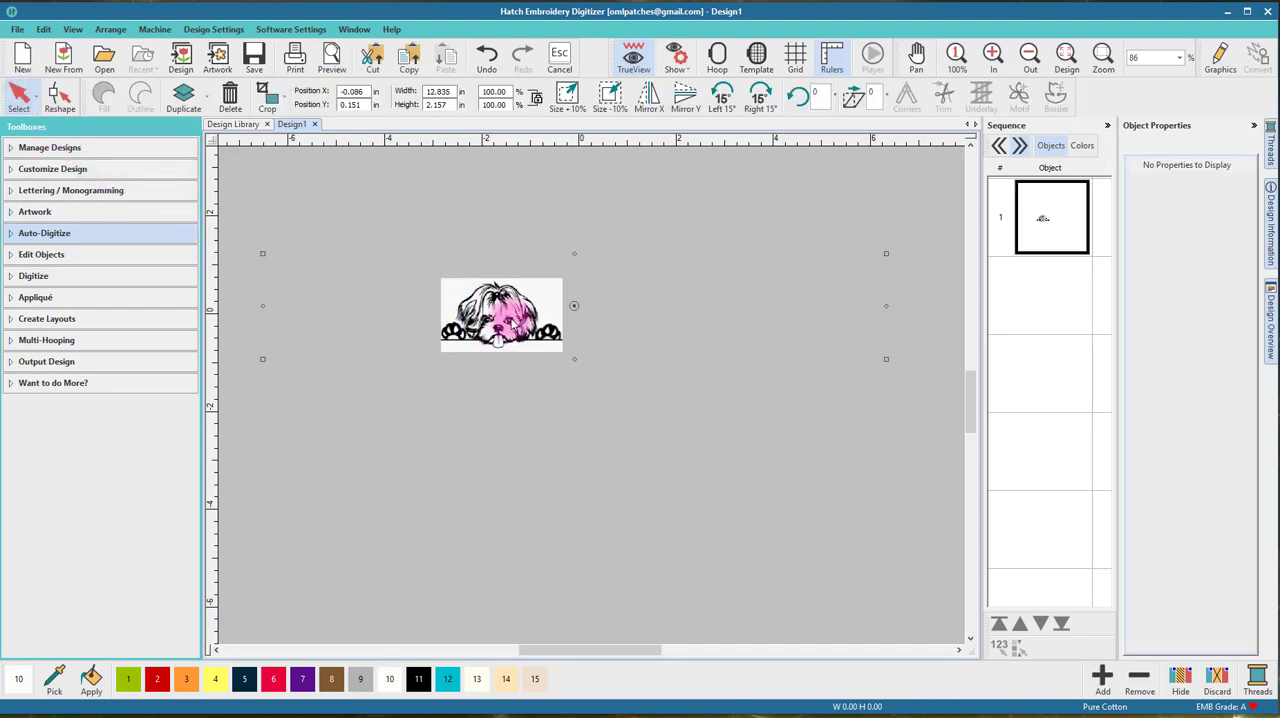
{"action": "left_click", "coordinate": [526, 376]}
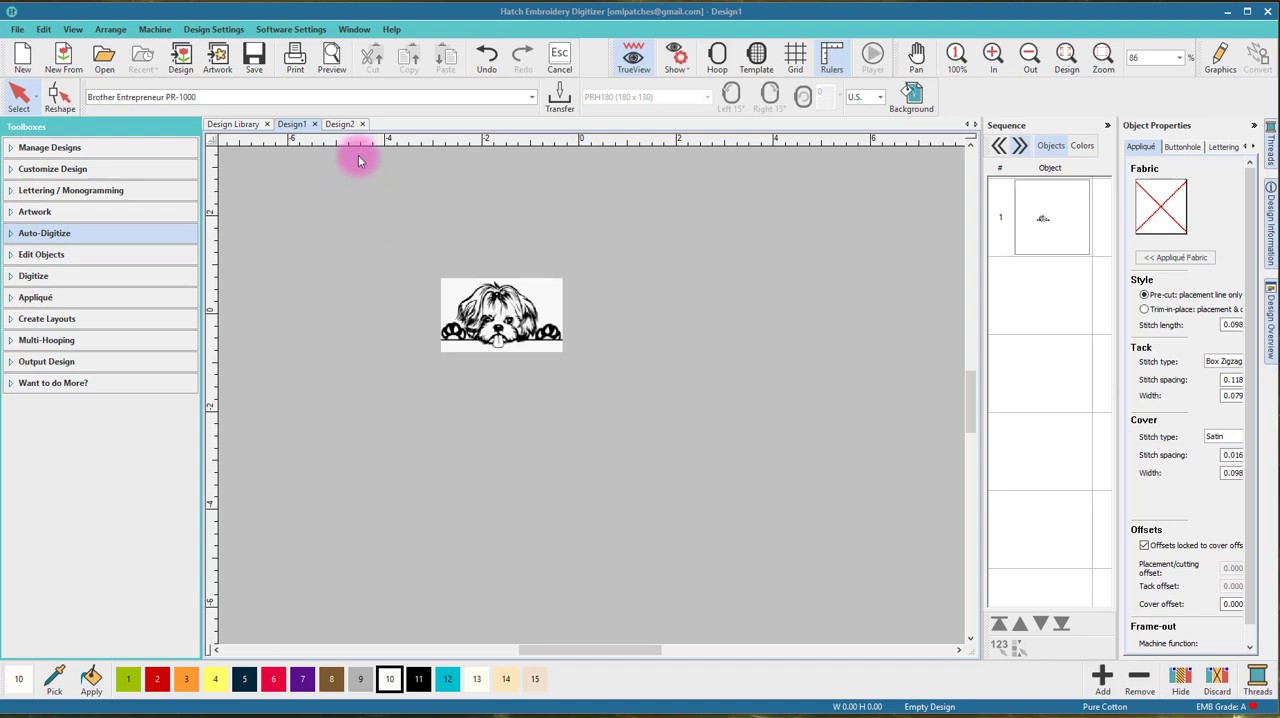
In Design2, Click-to-Fill the dog artwork, merging grey into black to leave black and white.
{"action": "left_click", "coordinate": [338, 124]}
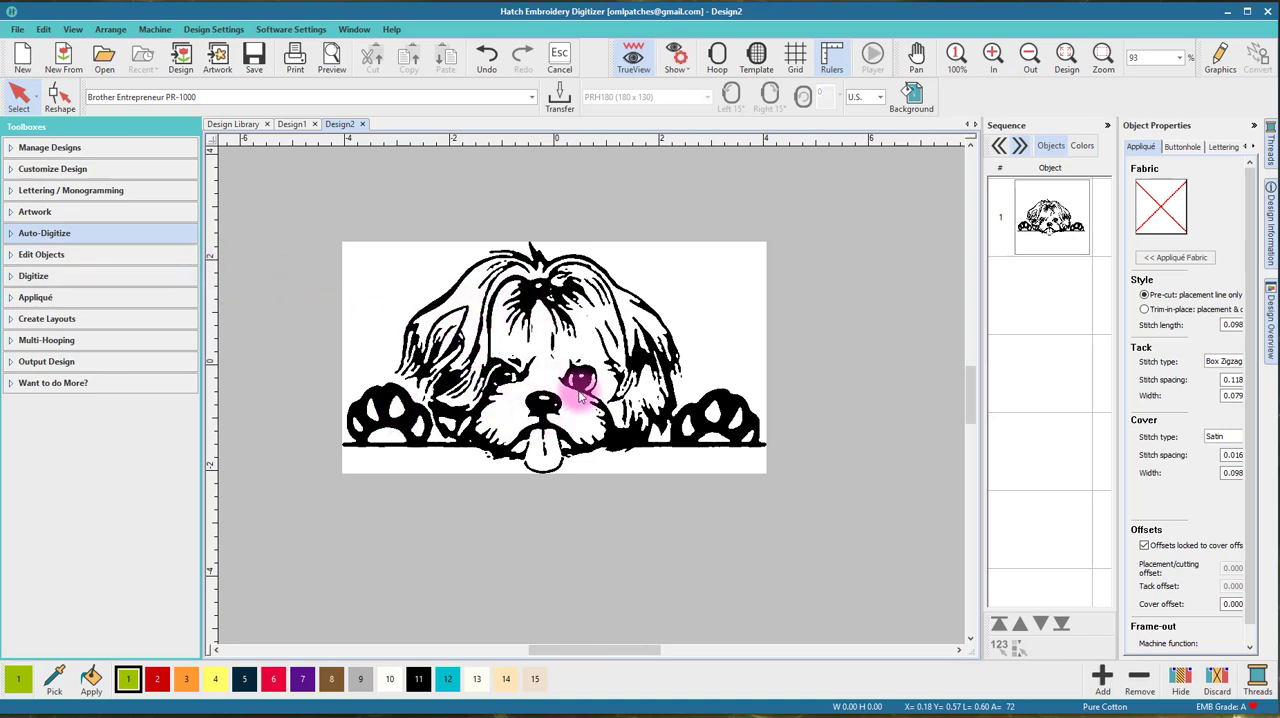
{"action": "left_click", "coordinate": [10, 235]}
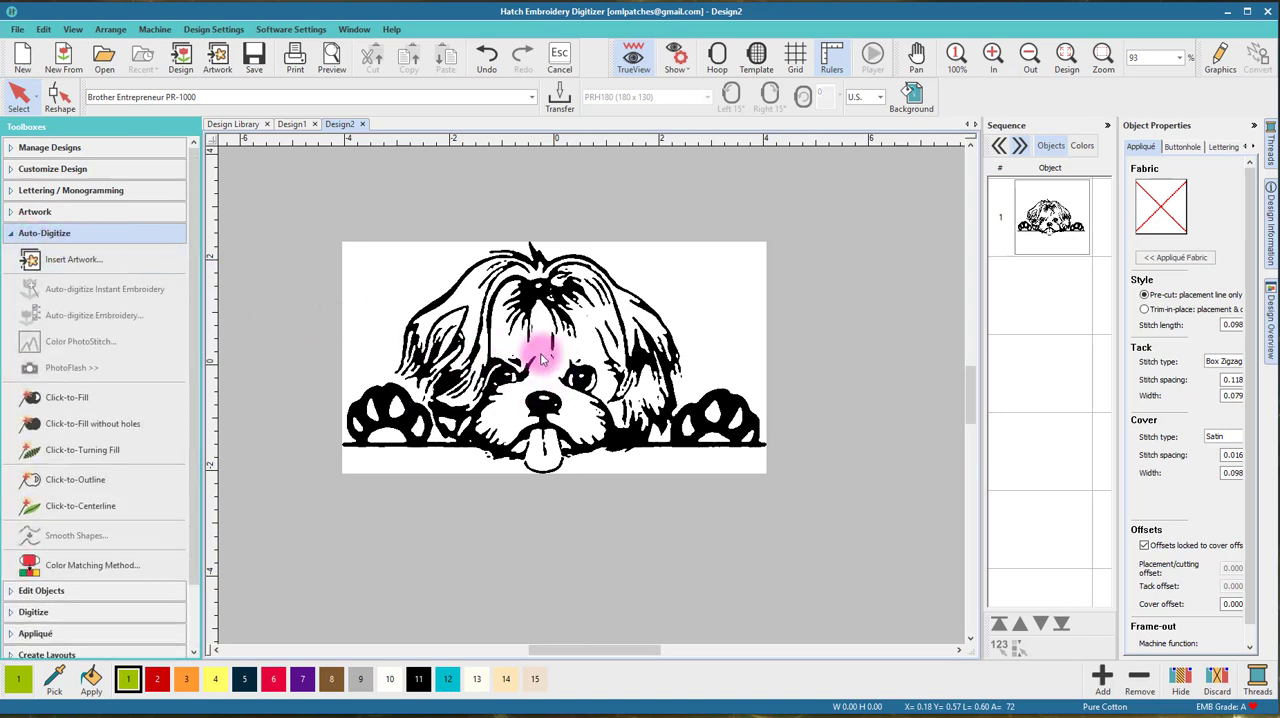
{"action": "left_click", "coordinate": [86, 399]}
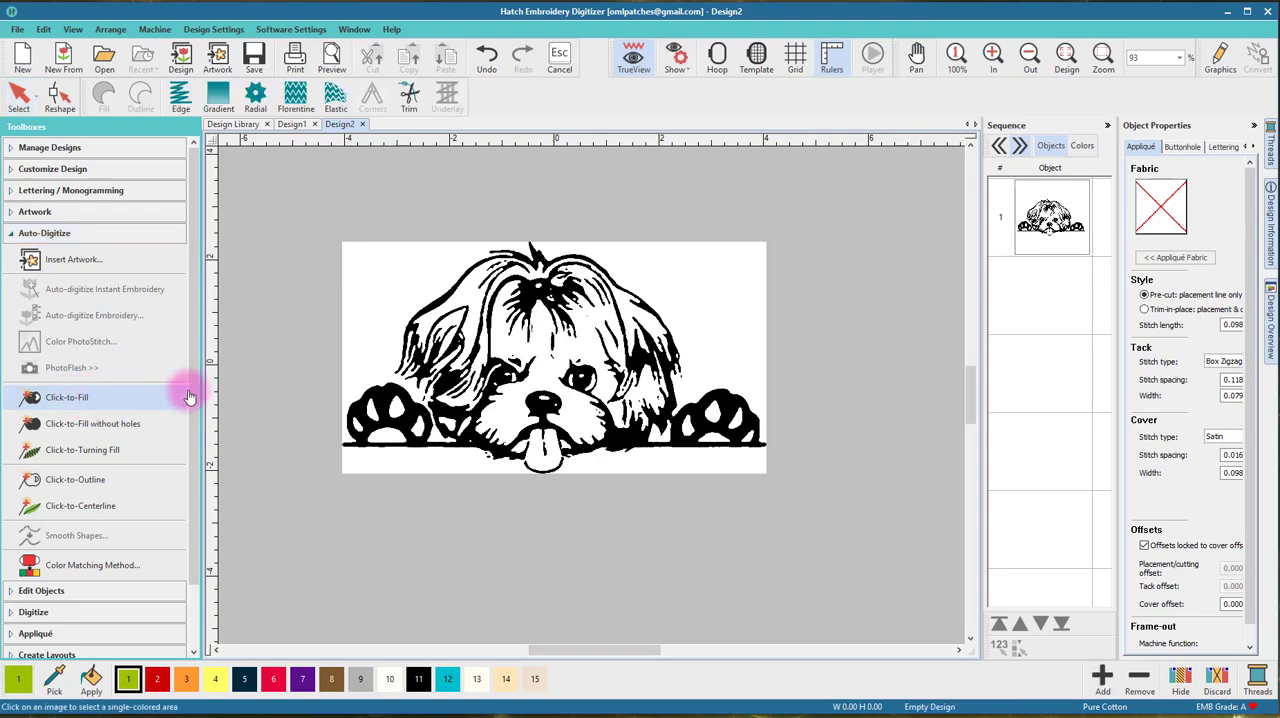
{"action": "left_click", "coordinate": [502, 401]}
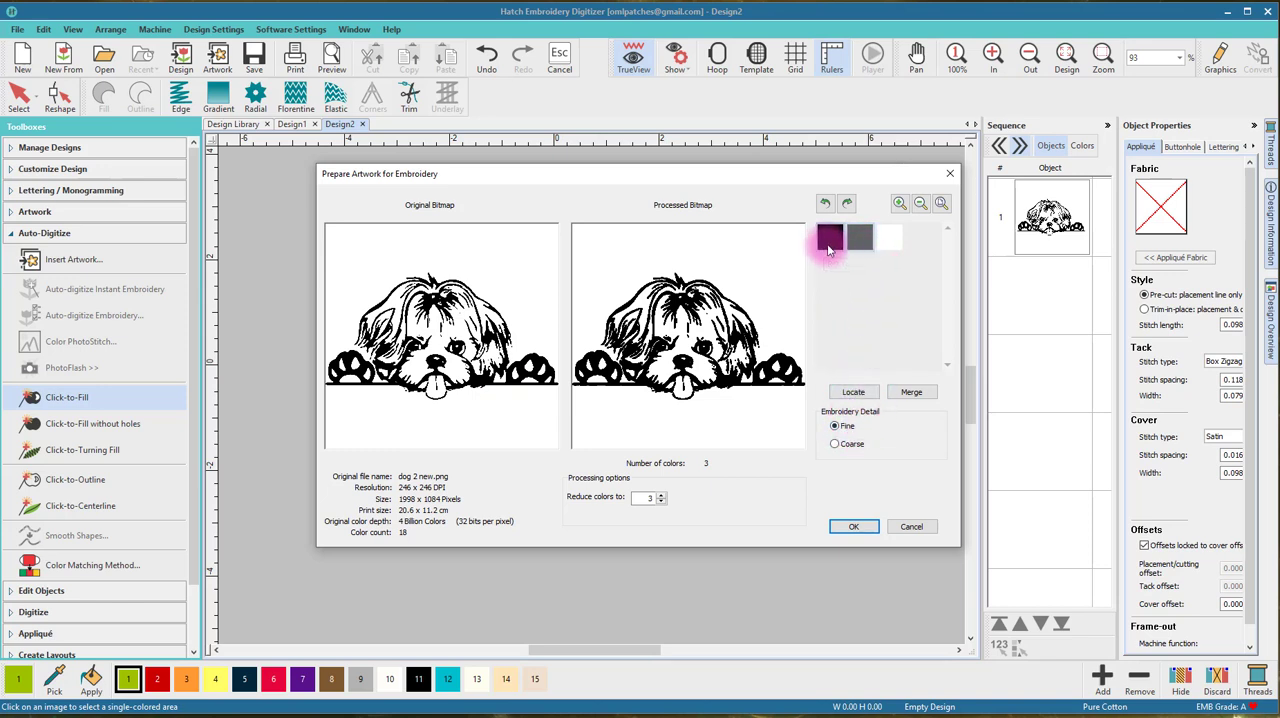
{"action": "left_click", "coordinate": [911, 391]}
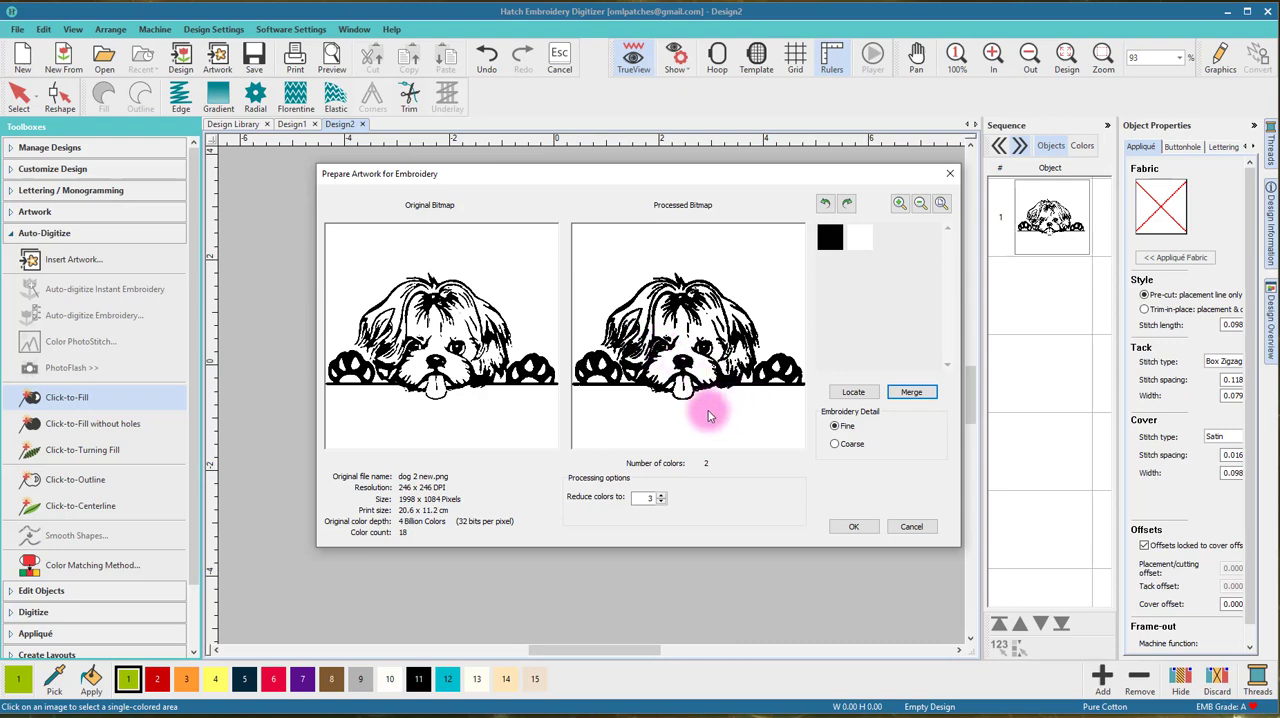
{"action": "left_click", "coordinate": [850, 528]}
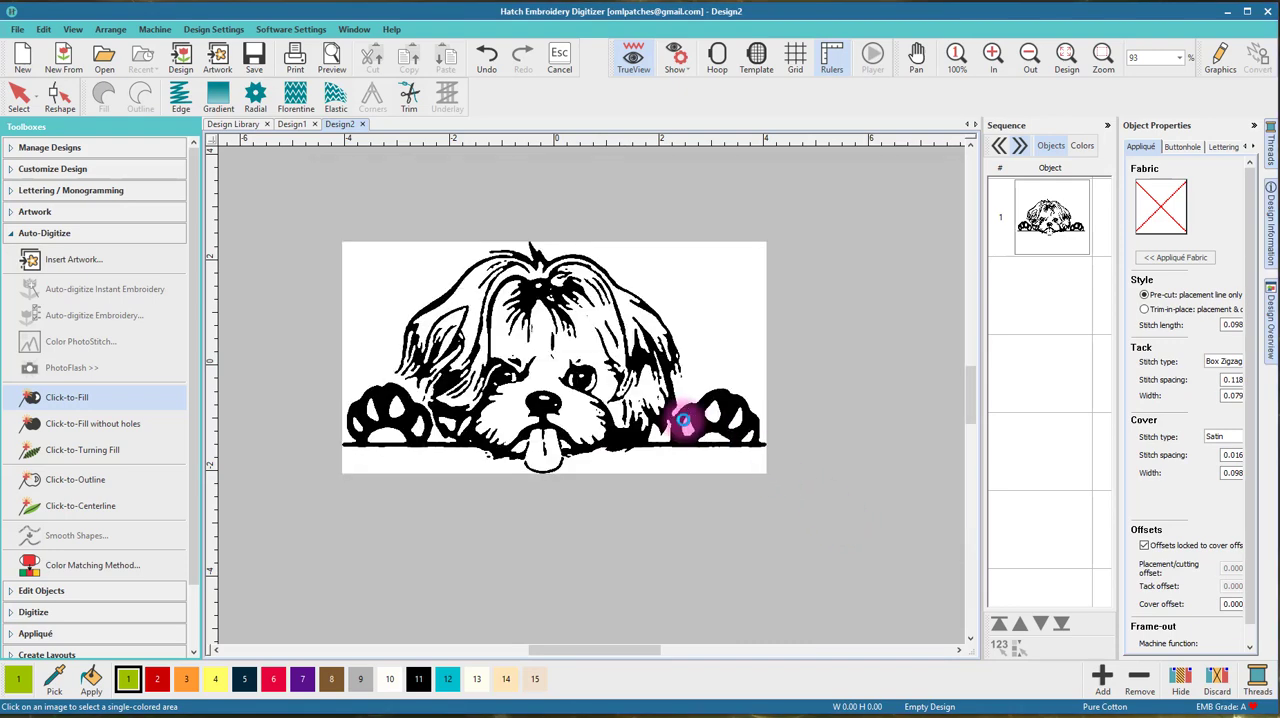
Click-to-Fill the dog's black areas, tongue outline and ear shape.
{"action": "left_click", "coordinate": [411, 426]}
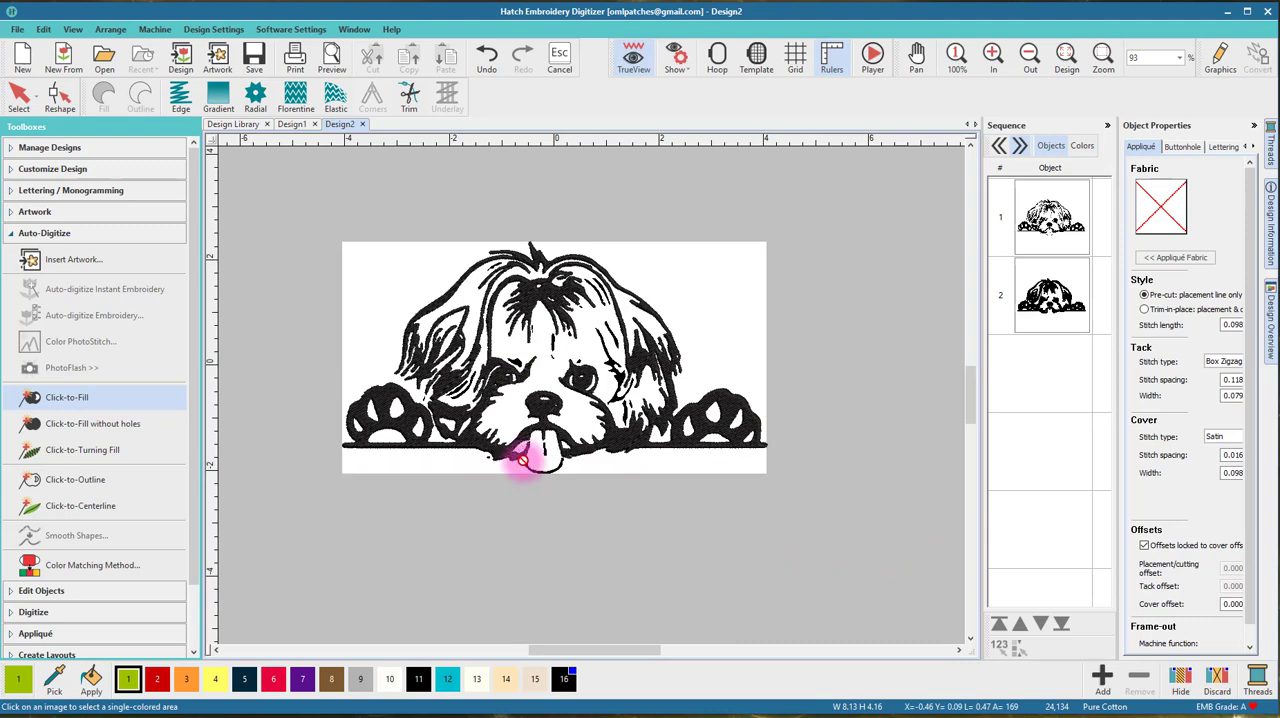
{"action": "scroll", "coordinate": [540, 455], "scroll_direction": "up", "scroll_amount": 5}
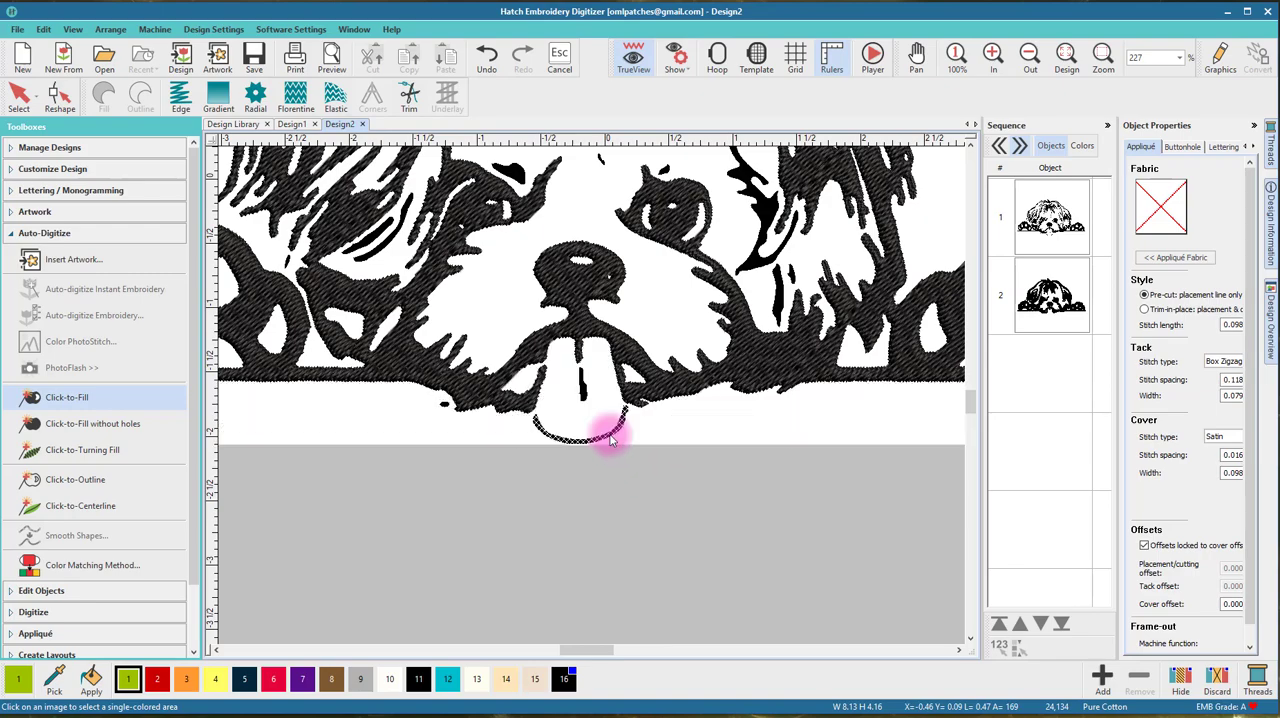
{"action": "left_click", "coordinate": [610, 440]}
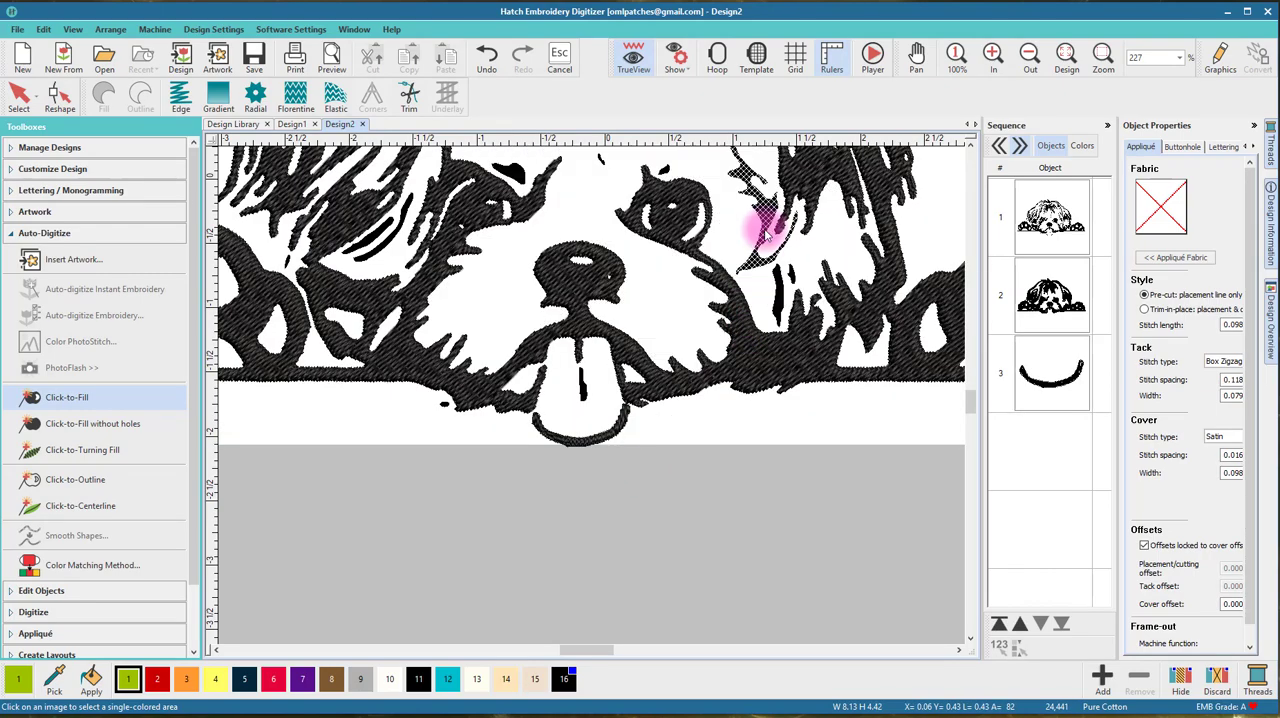
{"action": "left_click", "coordinate": [766, 208]}
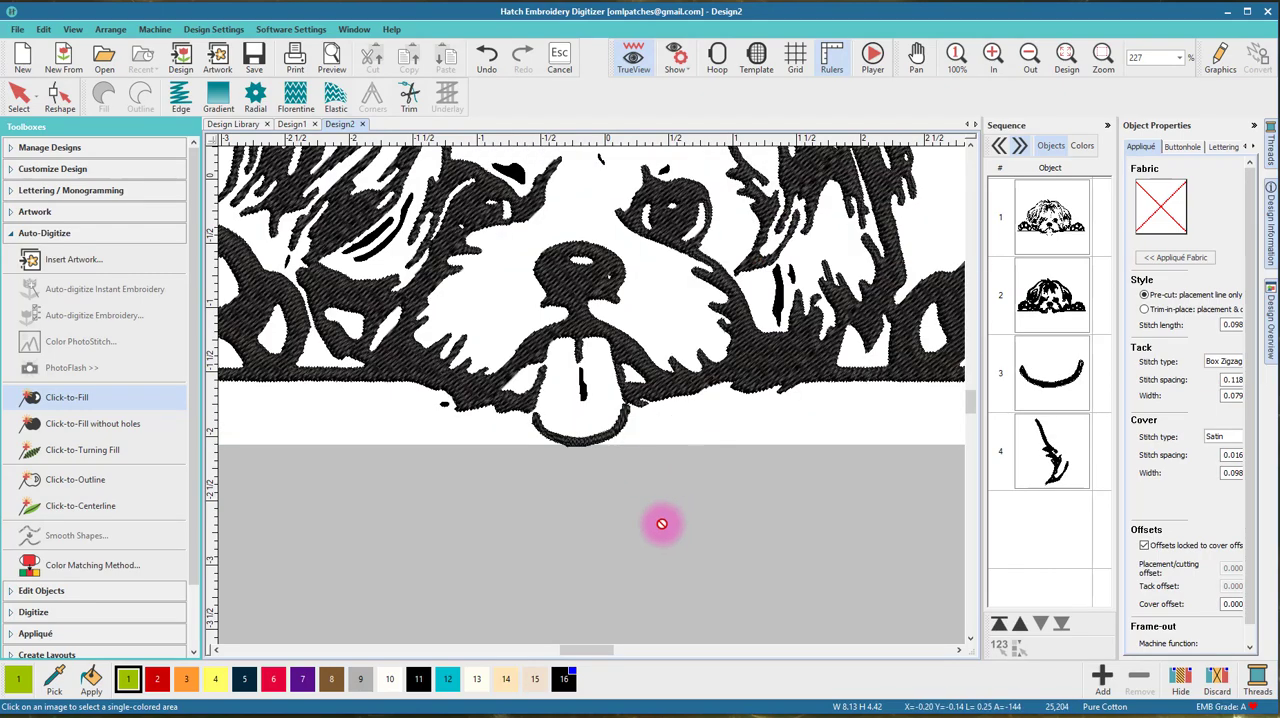
{"action": "scroll", "coordinate": [626, 512], "scroll_direction": "down", "scroll_amount": 3}
{"action": "scroll", "coordinate": [590, 380], "scroll_direction": "down", "scroll_amount": 2}
{"action": "scroll", "coordinate": [640, 320], "scroll_direction": "down", "scroll_amount": 1}
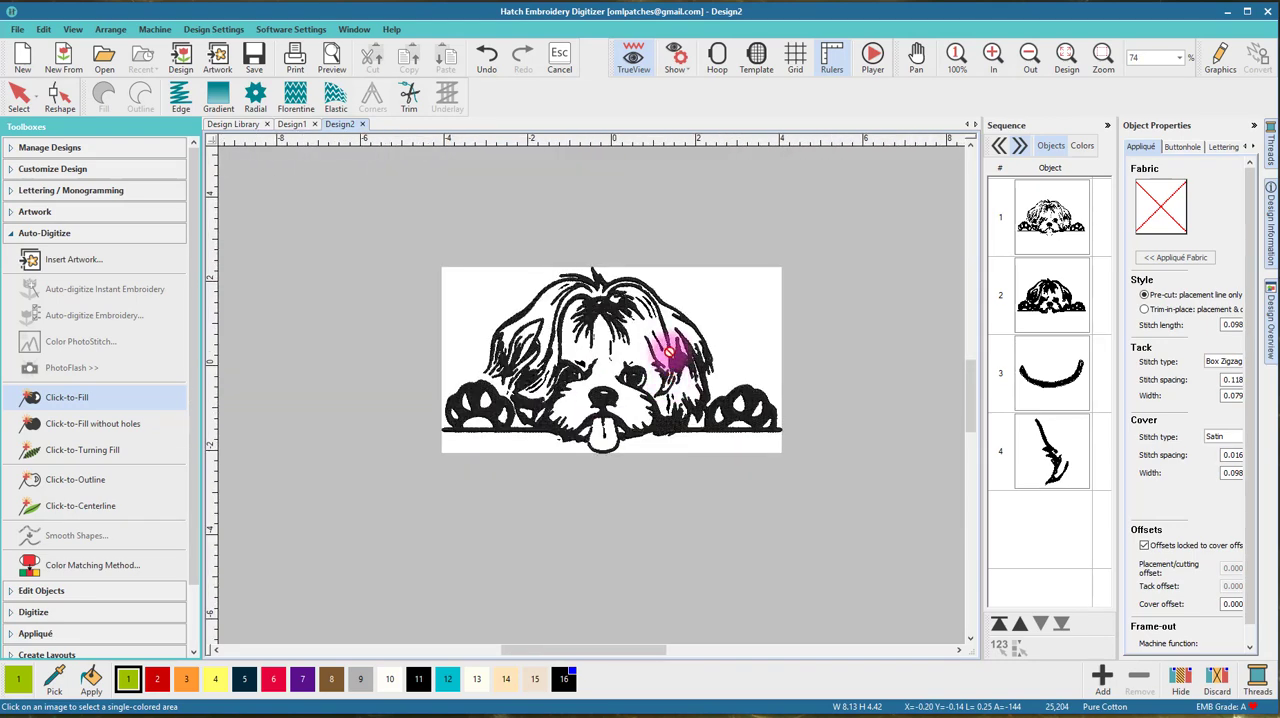
Drag the original artwork image aside, then select and delete it.
{"action": "left_click", "coordinate": [20, 95]}
{"action": "left_click", "coordinate": [734, 283]}
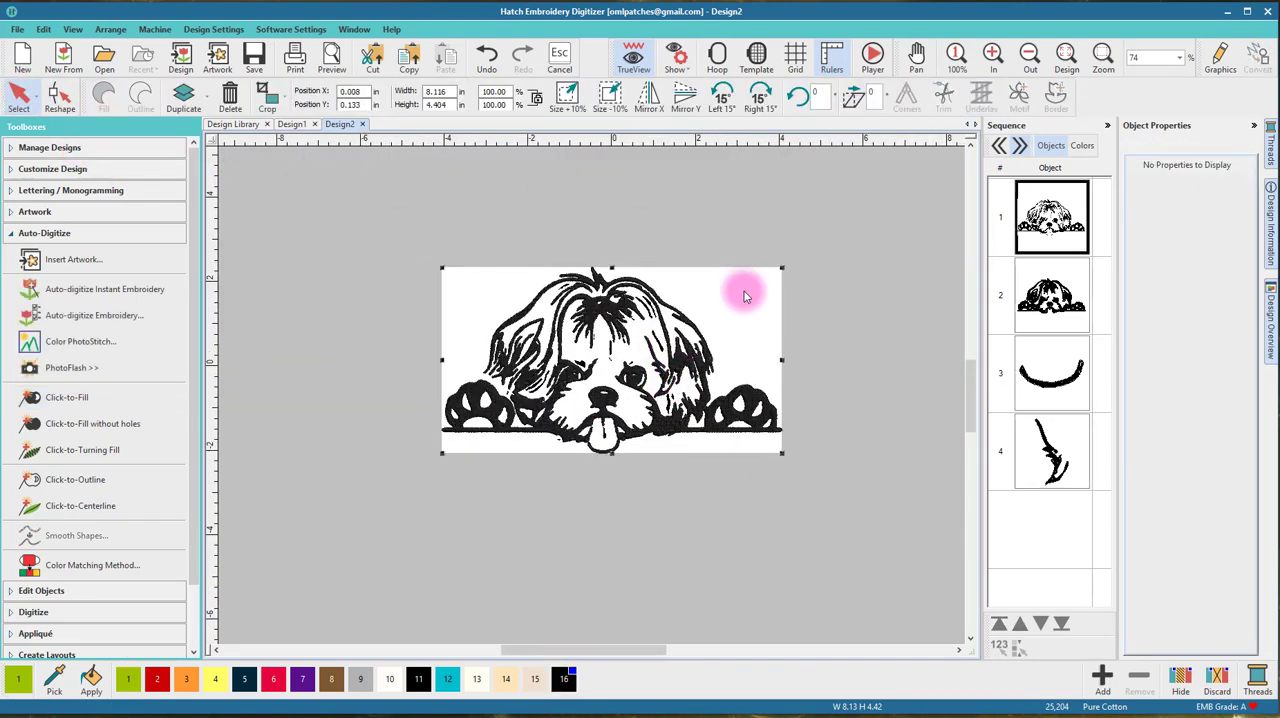
{"action": "mouse_move", "coordinate": [740, 286]}
{"action": "left_mouse_down"}
{"action": "mouse_move", "coordinate": [750, 385]}
{"action": "mouse_move", "coordinate": [708, 553]}
{"action": "left_mouse_up"}
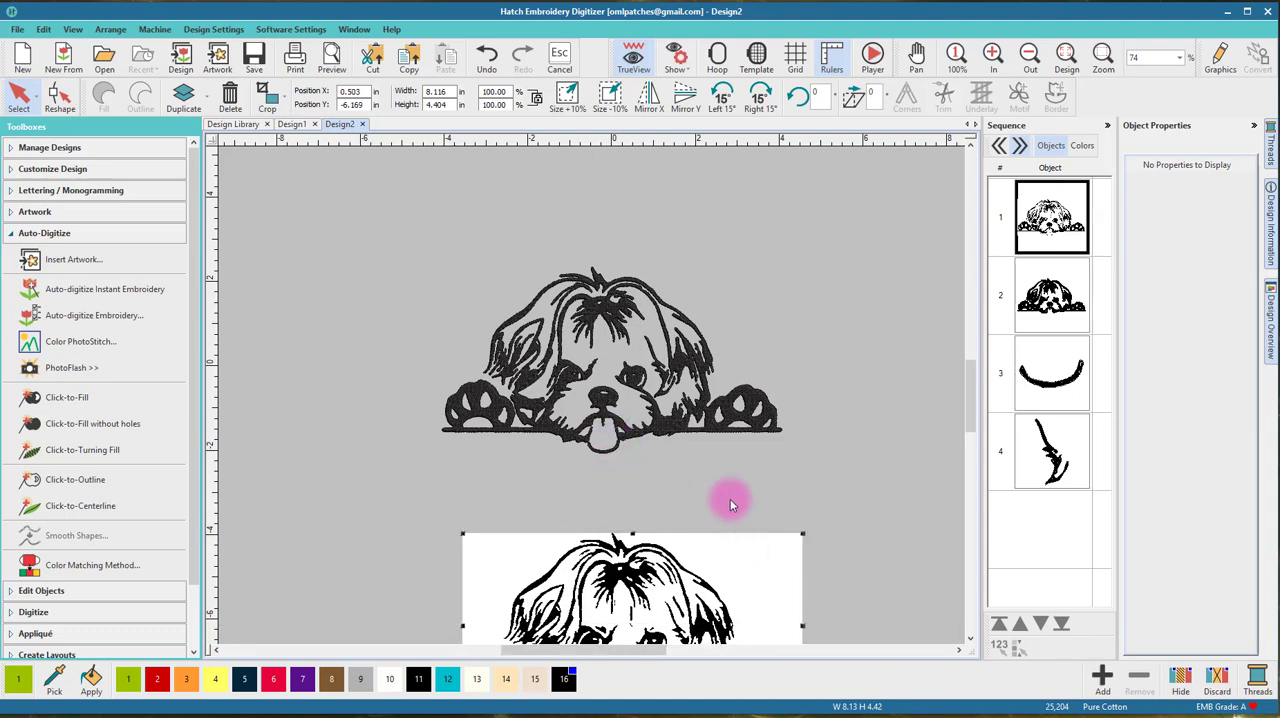
{"action": "scroll", "coordinate": [591, 400], "scroll_direction": "down", "scroll_amount": 1}
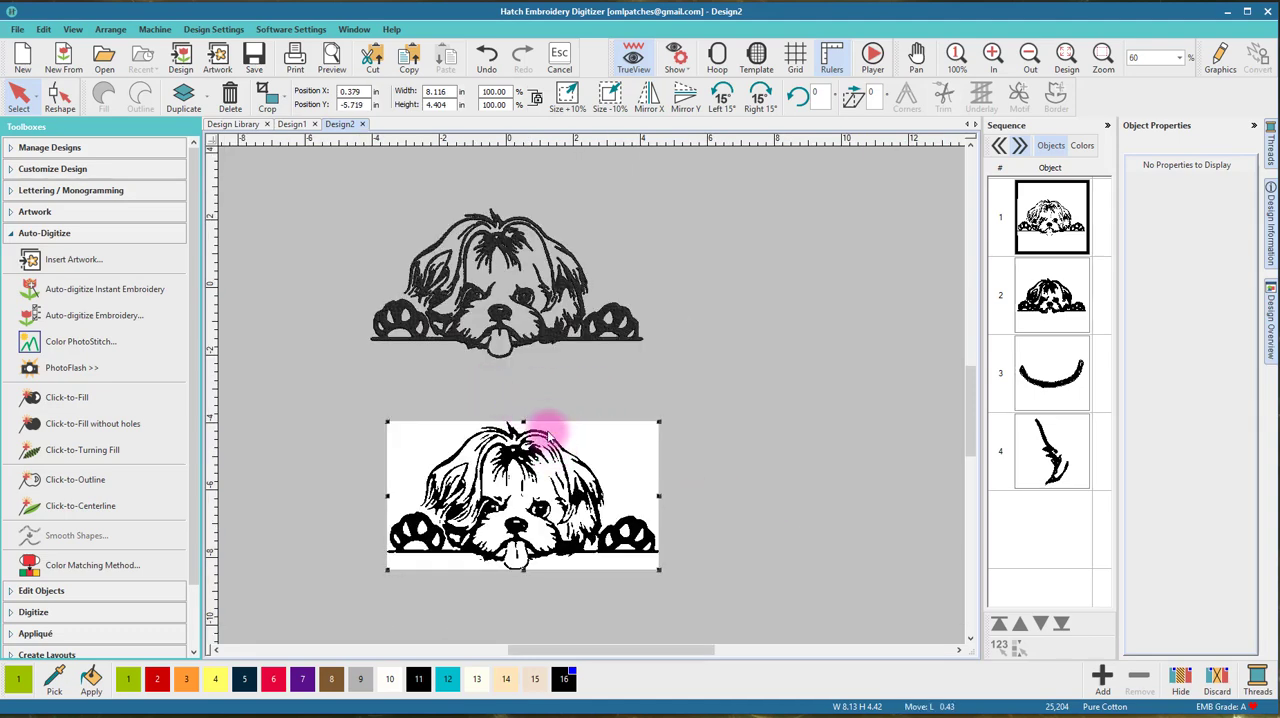
{"action": "left_click_drag", "start_coordinate": [555, 440], "coordinate": [540, 389]}
{"action": "left_click", "coordinate": [643, 402]}
{"action": "left_click", "coordinate": [571, 408]}
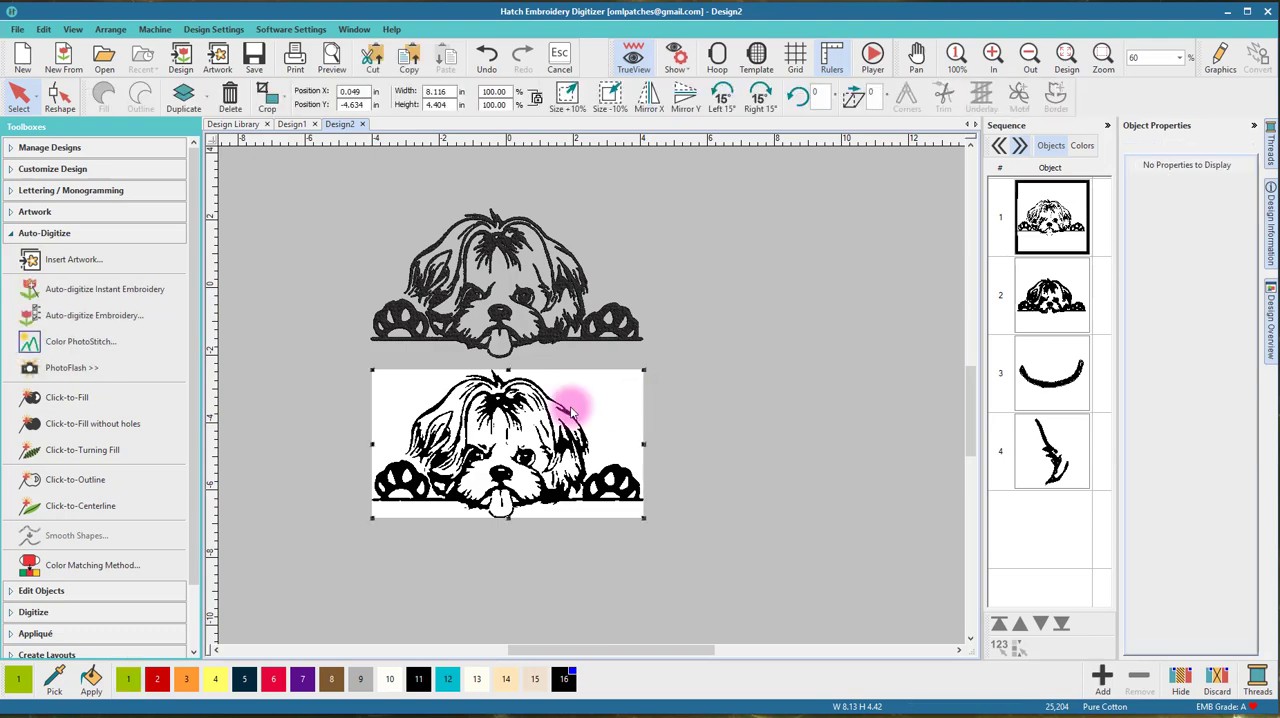
{"action": "key", "text": "Delete"}
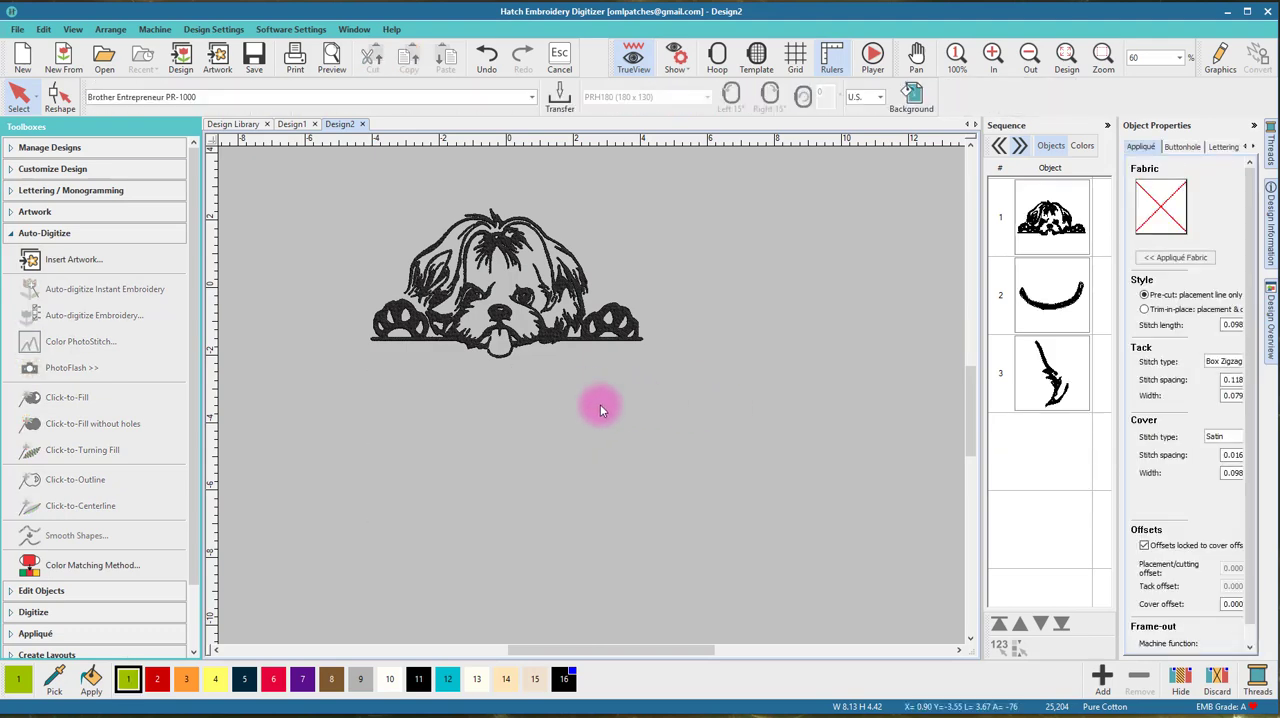
{"action": "left_click_drag", "start_coordinate": [760, 398], "coordinate": [327, 185]}
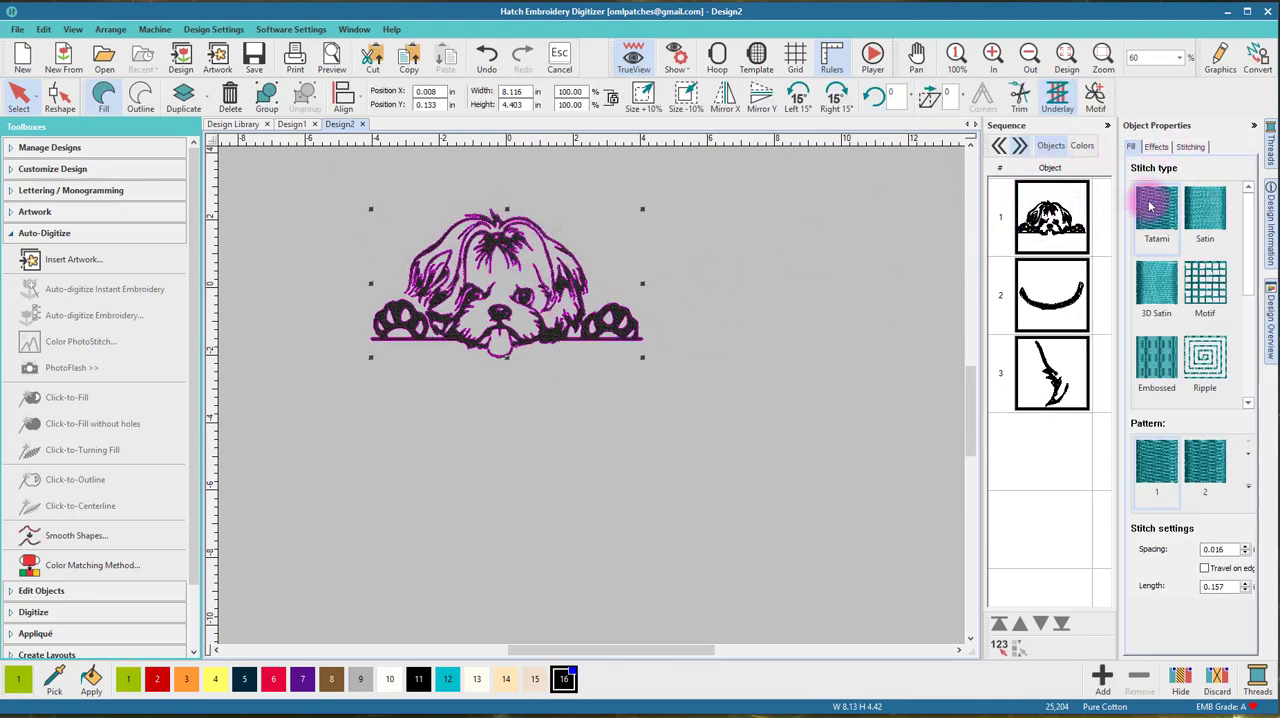
{"action": "left_click", "coordinate": [1190, 148]}
{"action": "left_click", "coordinate": [1134, 185]}
{"action": "left_click", "coordinate": [1133, 288]}
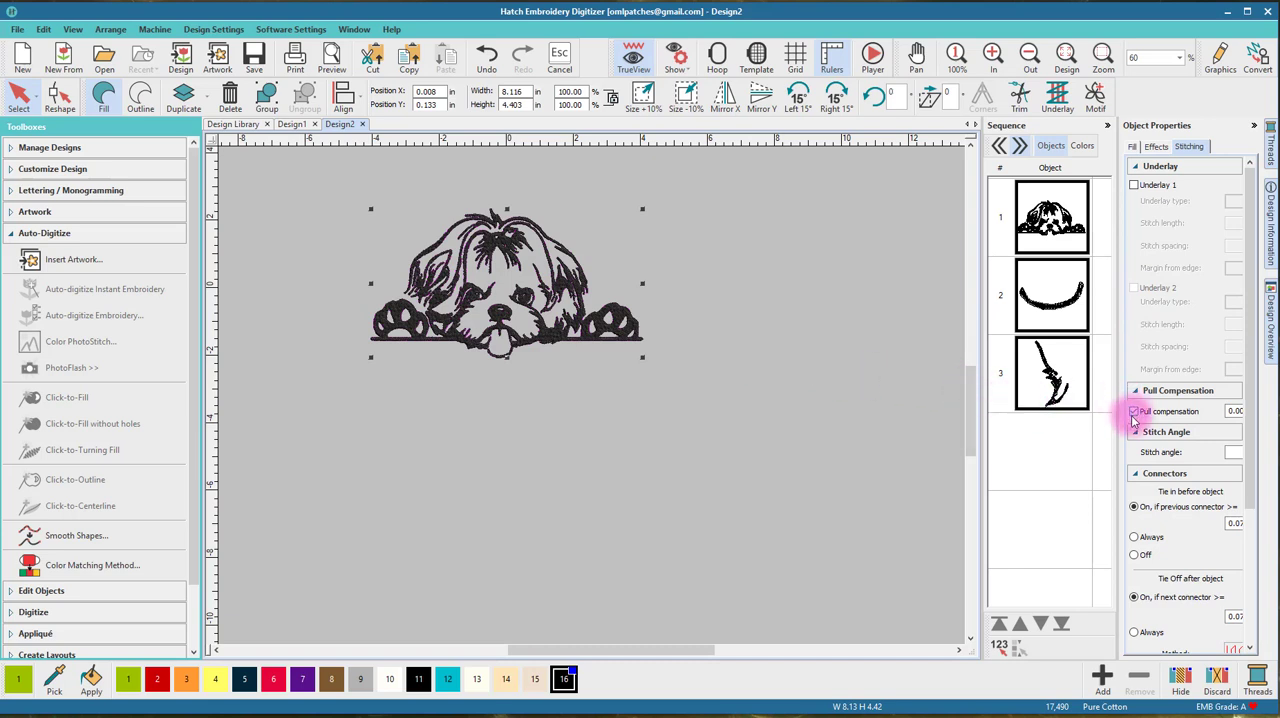
{"action": "left_click", "coordinate": [797, 380]}
{"action": "scroll", "coordinate": [604, 394], "scroll_direction": "up", "scroll_amount": 2}
{"action": "scroll", "coordinate": [606, 392], "scroll_direction": "up", "scroll_amount": 1}
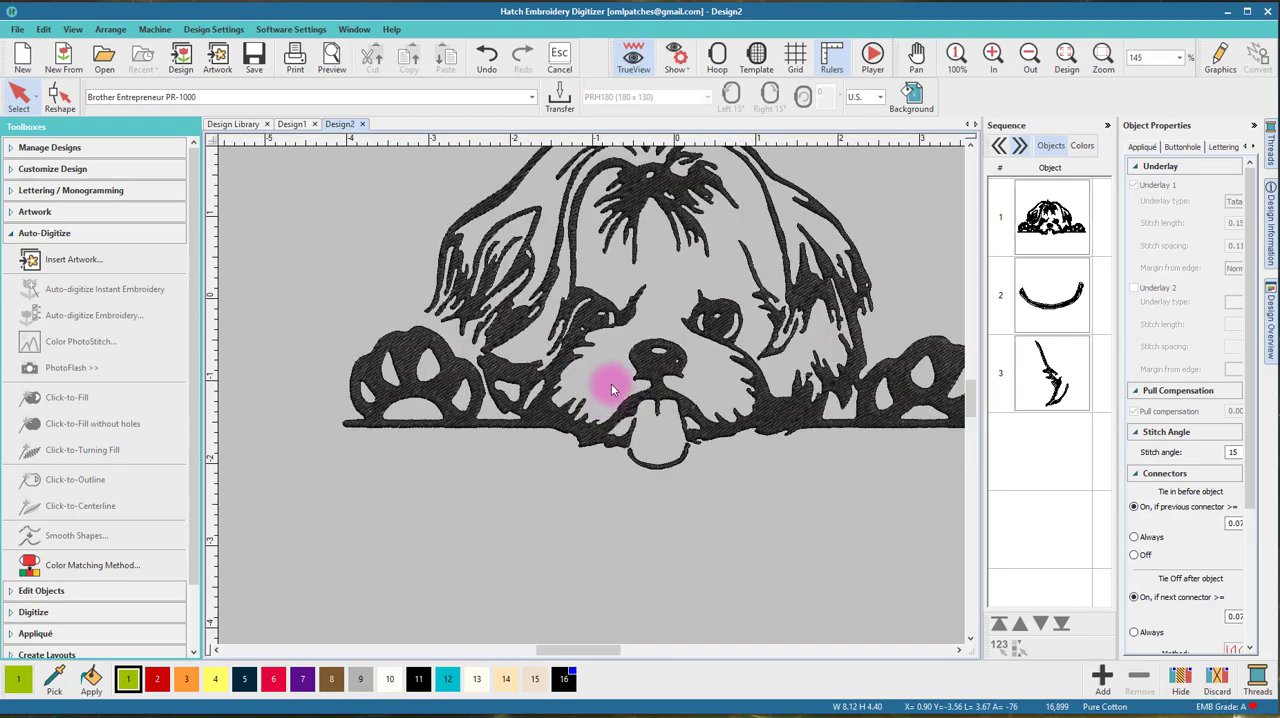
{"action": "scroll", "coordinate": [611, 388], "scroll_direction": "up", "scroll_amount": 2}
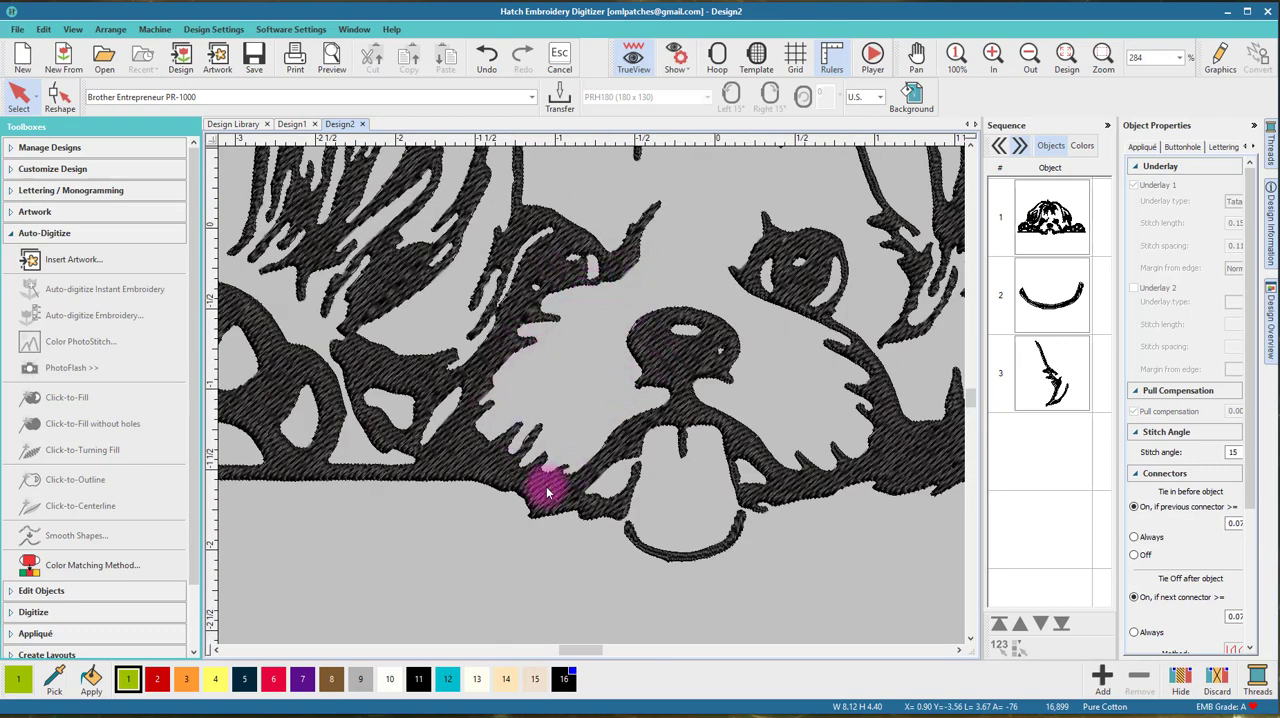
{"action": "scroll", "coordinate": [586, 394], "scroll_direction": "down", "scroll_amount": 2}
{"action": "scroll", "coordinate": [594, 390], "scroll_direction": "down", "scroll_amount": 1}
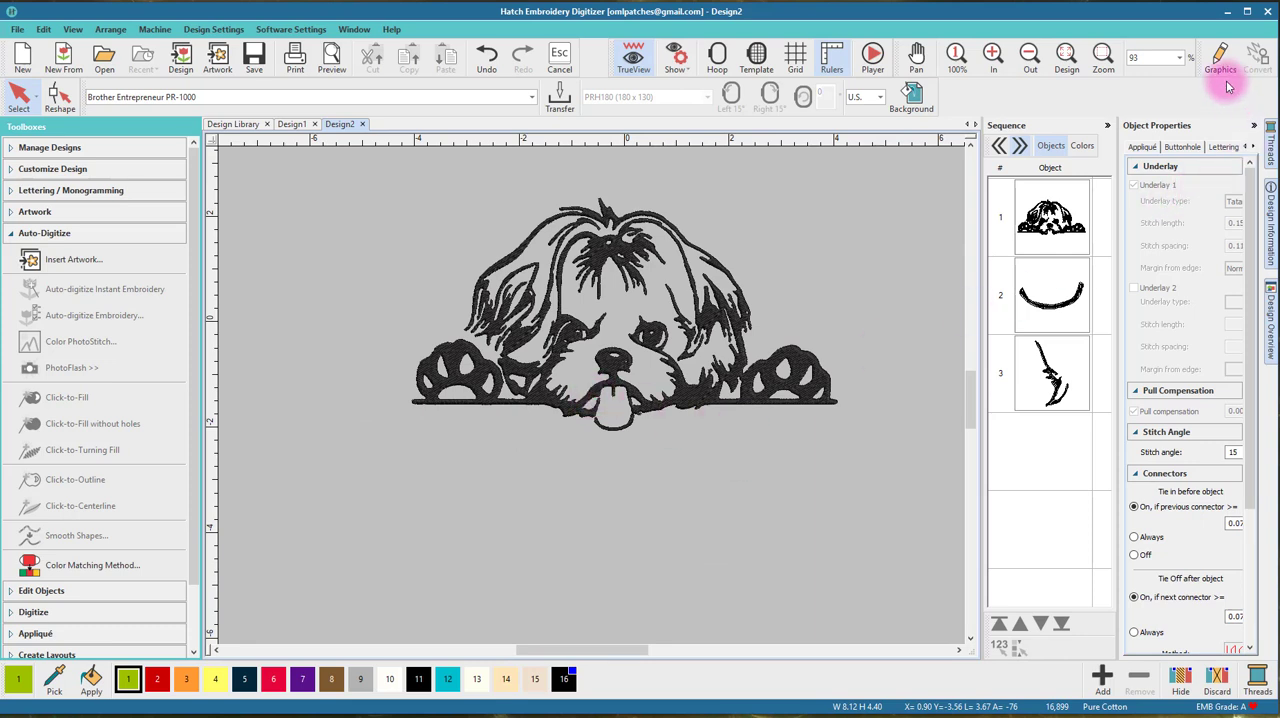
Enlarge the Design1 dog artwork and measure it at about 3.8 by 2.3 inches.
{"action": "left_click", "coordinate": [291, 124]}
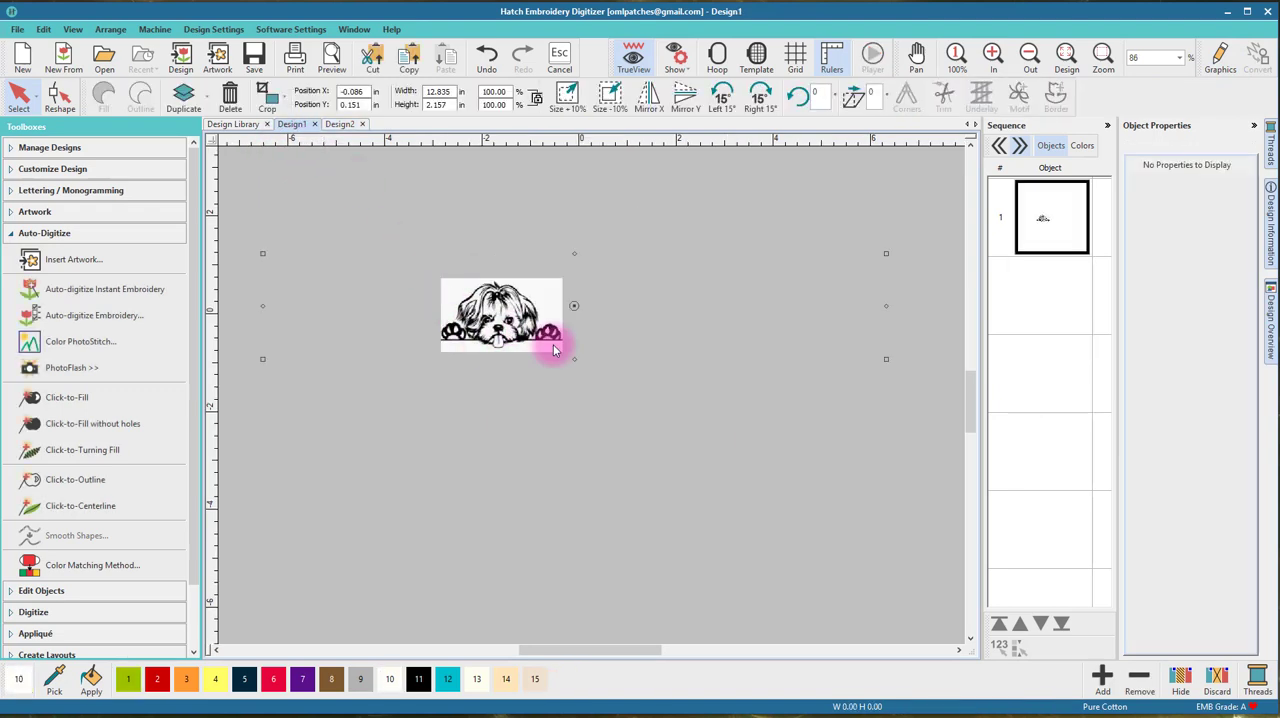
{"action": "scroll", "coordinate": [570, 380], "scroll_direction": "up", "scroll_amount": 1}
{"action": "scroll", "coordinate": [588, 393], "scroll_direction": "up", "scroll_amount": 1}
{"action": "scroll", "coordinate": [588, 393], "scroll_direction": "up", "scroll_amount": 1}
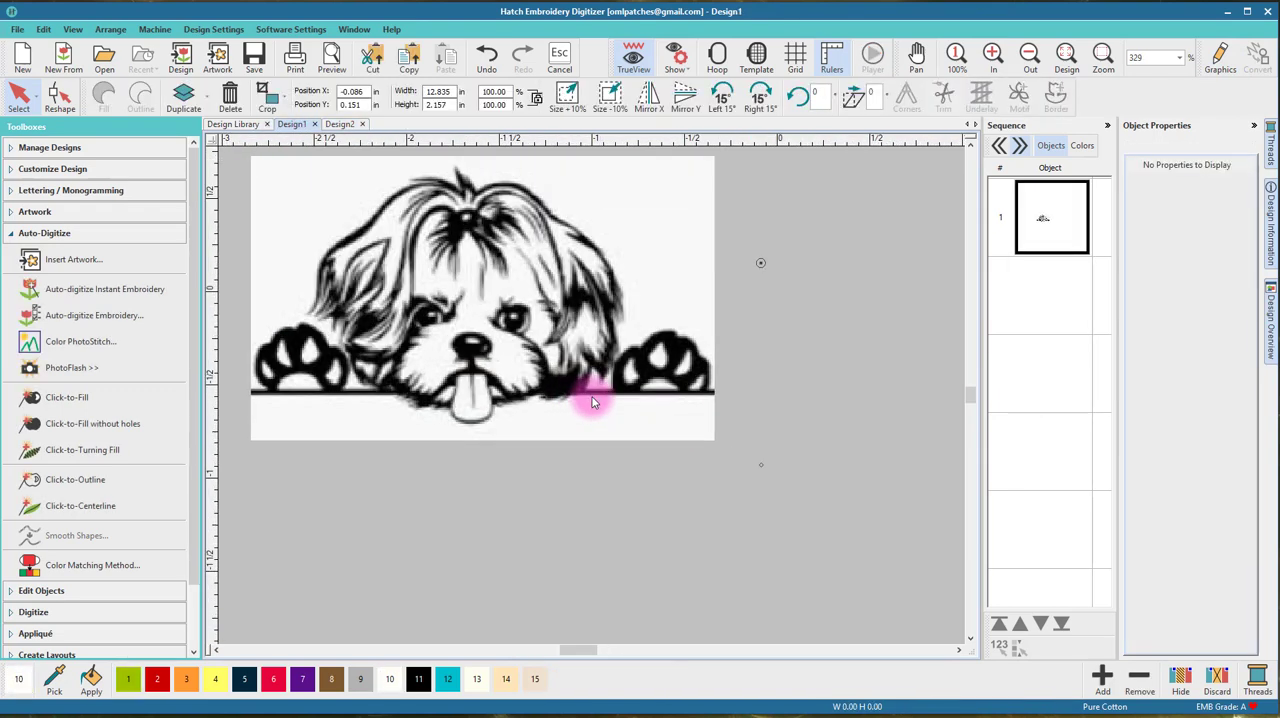
{"action": "scroll", "coordinate": [592, 402], "scroll_direction": "up", "scroll_amount": 1}
{"action": "scroll", "coordinate": [590, 390], "scroll_direction": "down", "scroll_amount": 1}
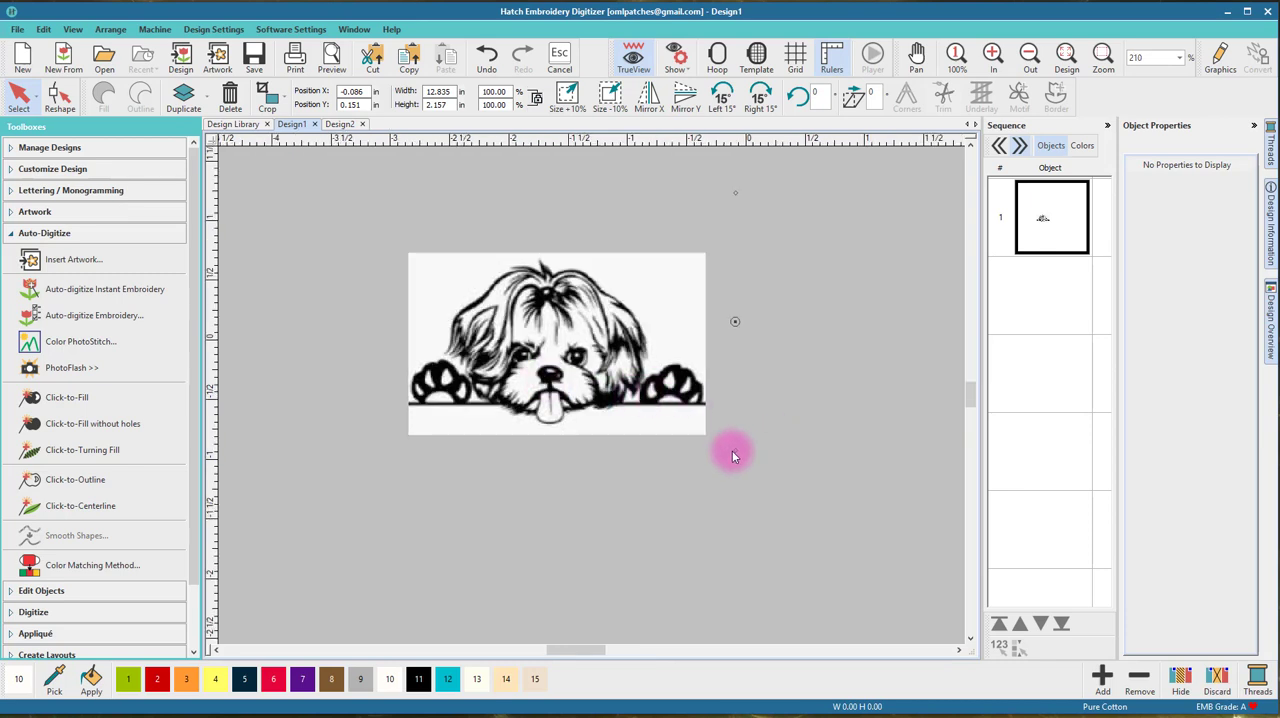
{"action": "left_click_drag", "start_coordinate": [728, 447], "coordinate": [745, 460]}
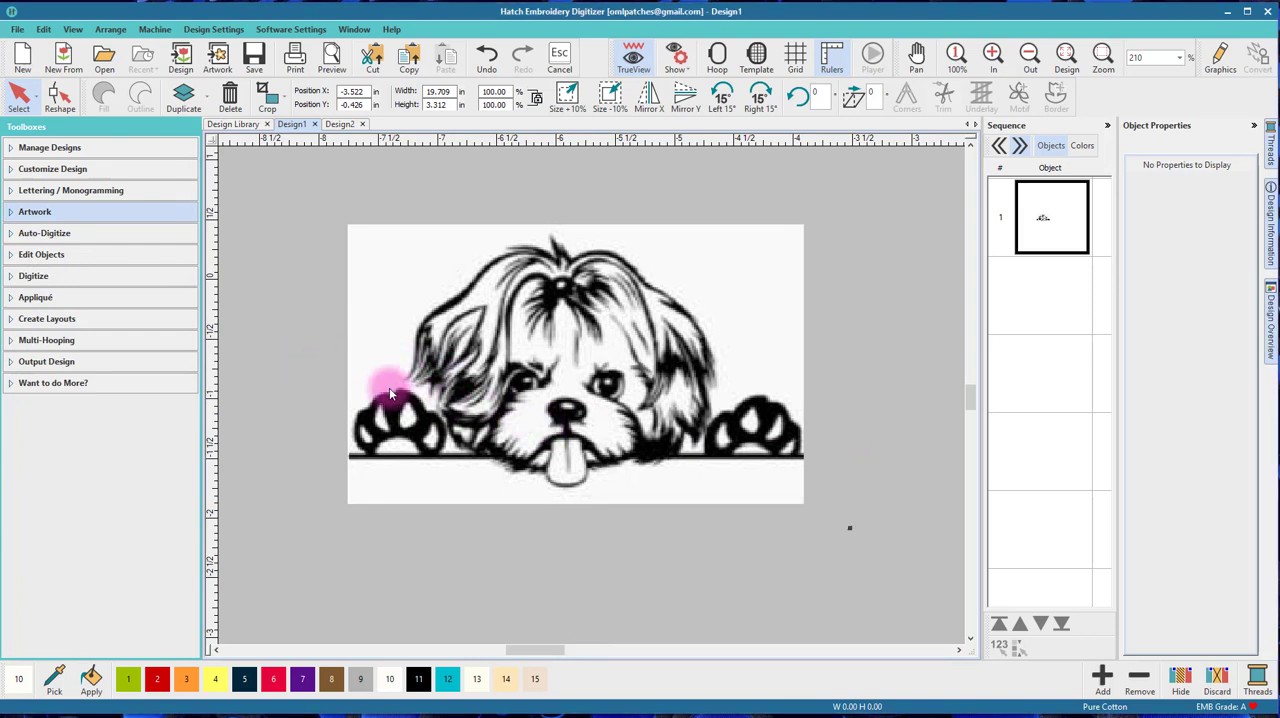
{"action": "key", "text": "m"}
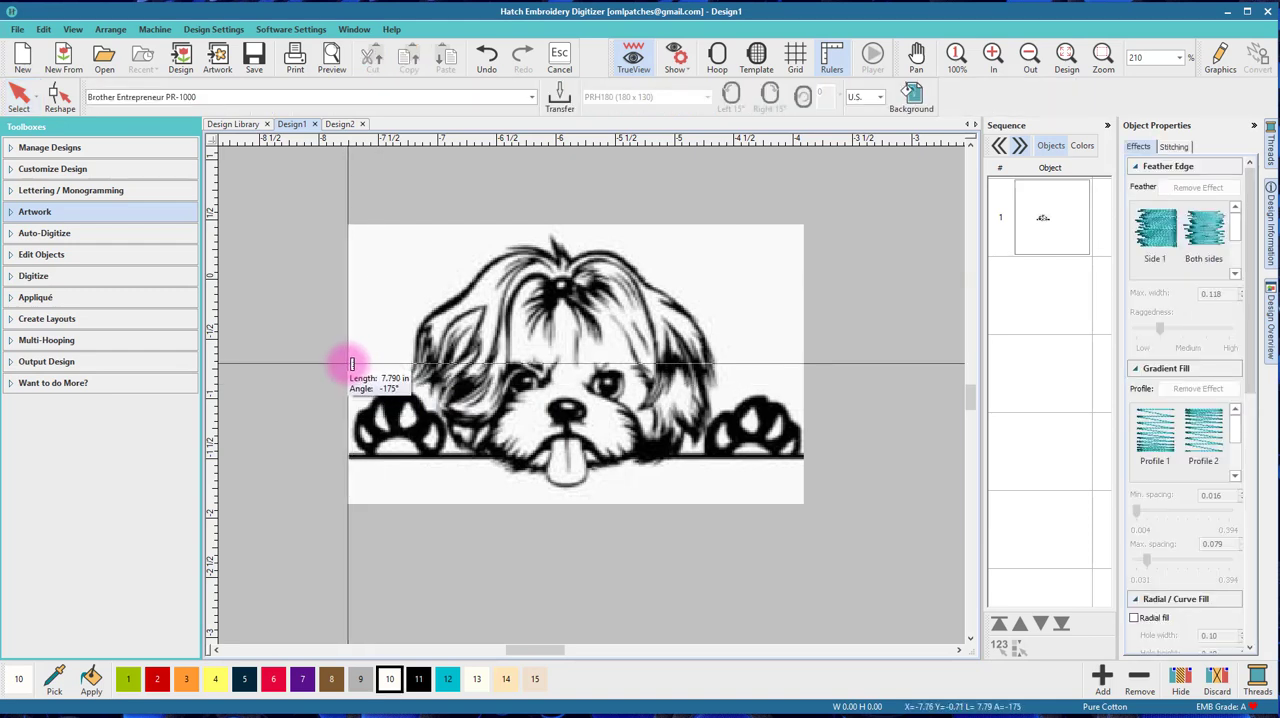
{"action": "left_click_drag", "start_coordinate": [353, 363], "coordinate": [807, 363]}
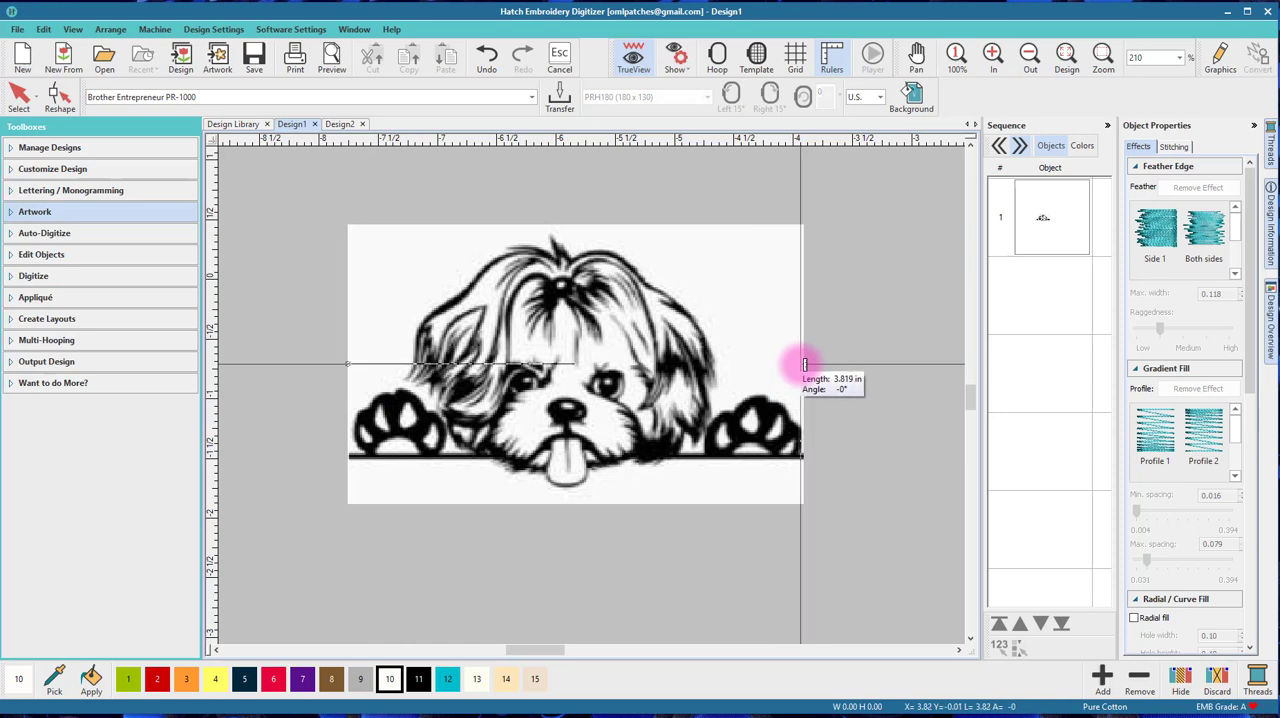
{"action": "mouse_move", "coordinate": [805, 365]}
{"action": "left_mouse_down"}
{"action": "mouse_move", "coordinate": [493, 354]}
{"action": "mouse_move", "coordinate": [556, 226]}
{"action": "mouse_move", "coordinate": [556, 503]}
{"action": "left_mouse_up"}
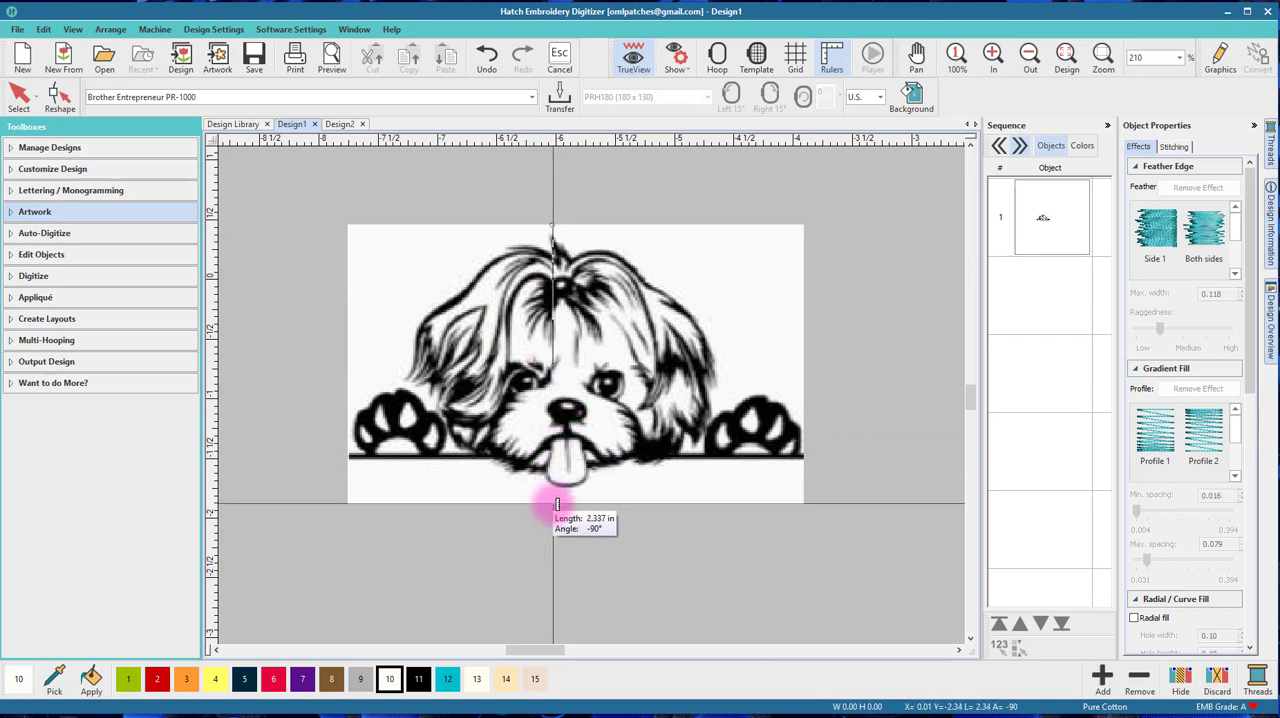
{"action": "left_click_drag", "start_coordinate": [557, 503], "coordinate": [545, 224]}
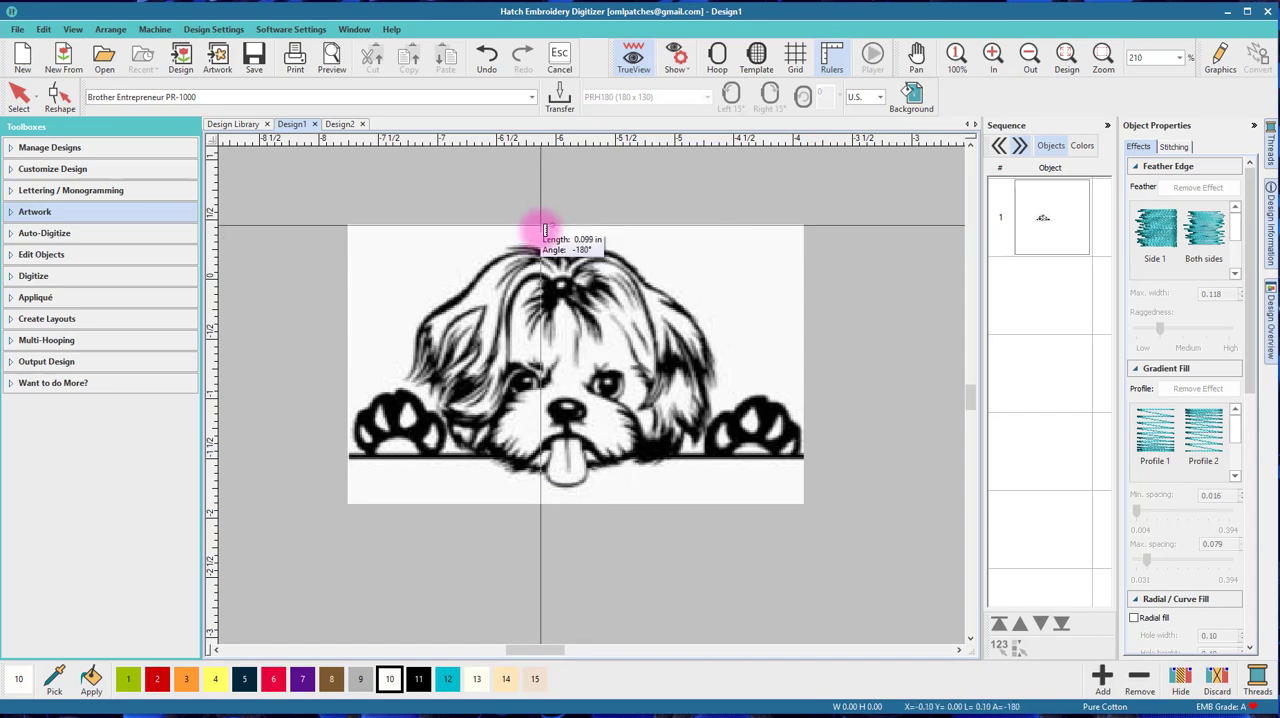
{"action": "key", "text": "Escape"}
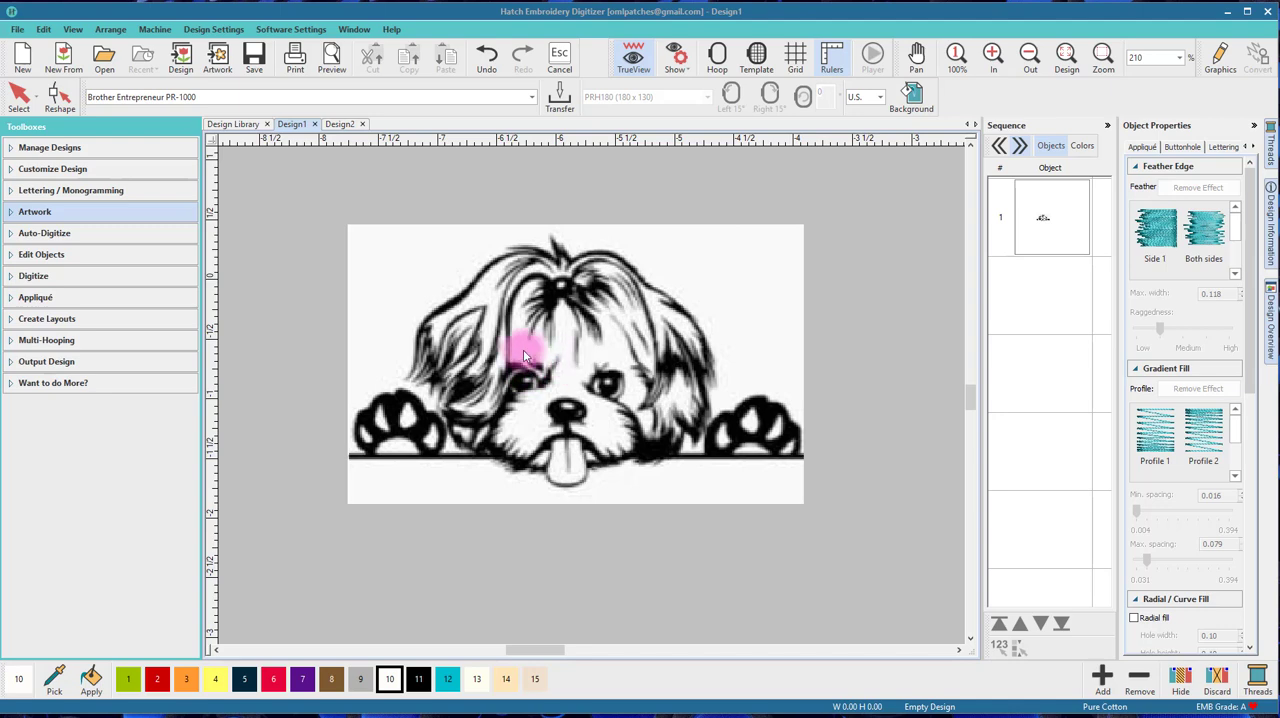
{"action": "scroll", "coordinate": [521, 352], "scroll_direction": "up", "scroll_amount": 1}
{"action": "scroll", "coordinate": [521, 352], "scroll_direction": "up", "scroll_amount": 1}
{"action": "scroll", "coordinate": [521, 352], "scroll_direction": "up", "scroll_amount": 2}
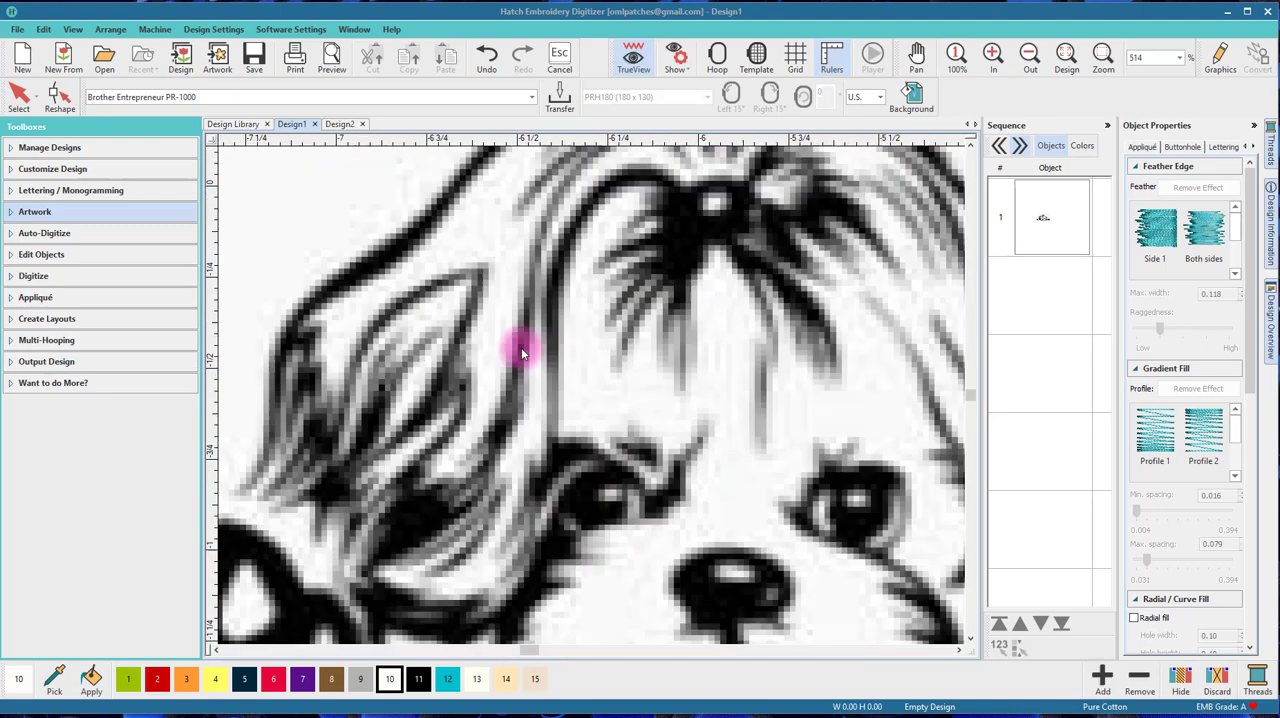
{"action": "scroll", "coordinate": [521, 352], "scroll_direction": "up", "scroll_amount": 2}
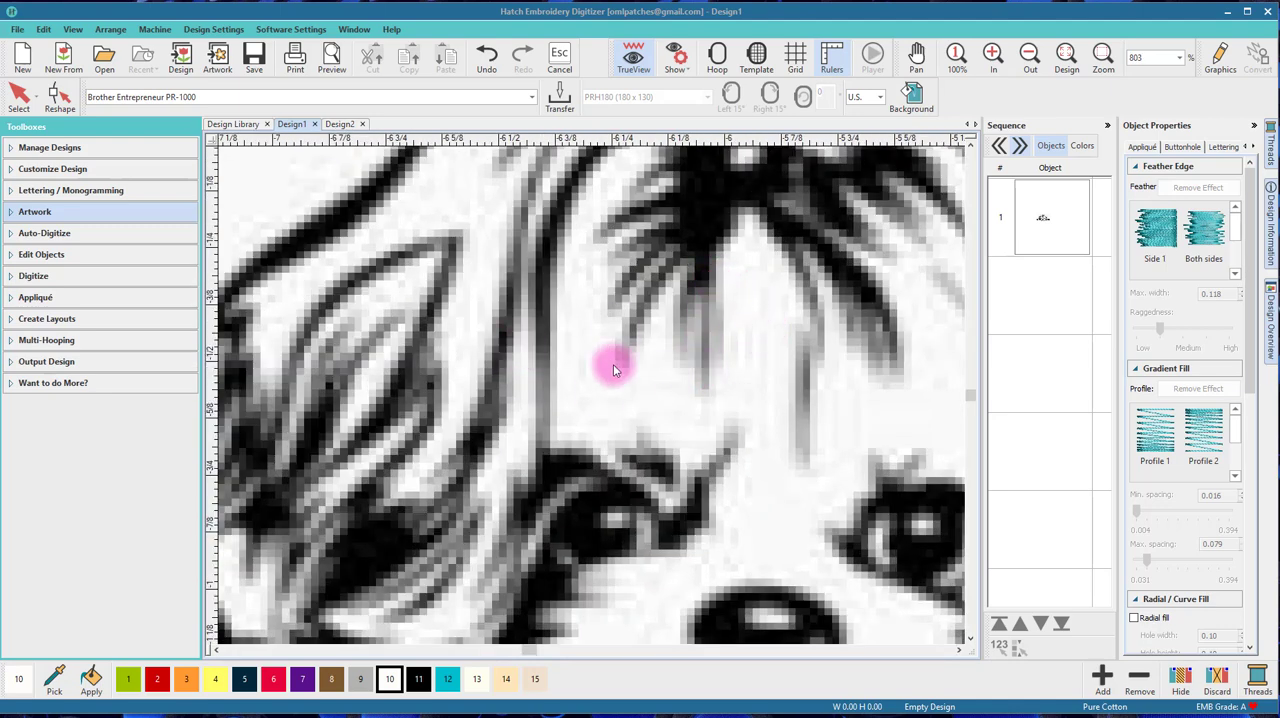
{"action": "scroll", "coordinate": [560, 478], "scroll_direction": "down", "scroll_amount": 2}
{"action": "scroll", "coordinate": [560, 478], "scroll_direction": "down", "scroll_amount": 2}
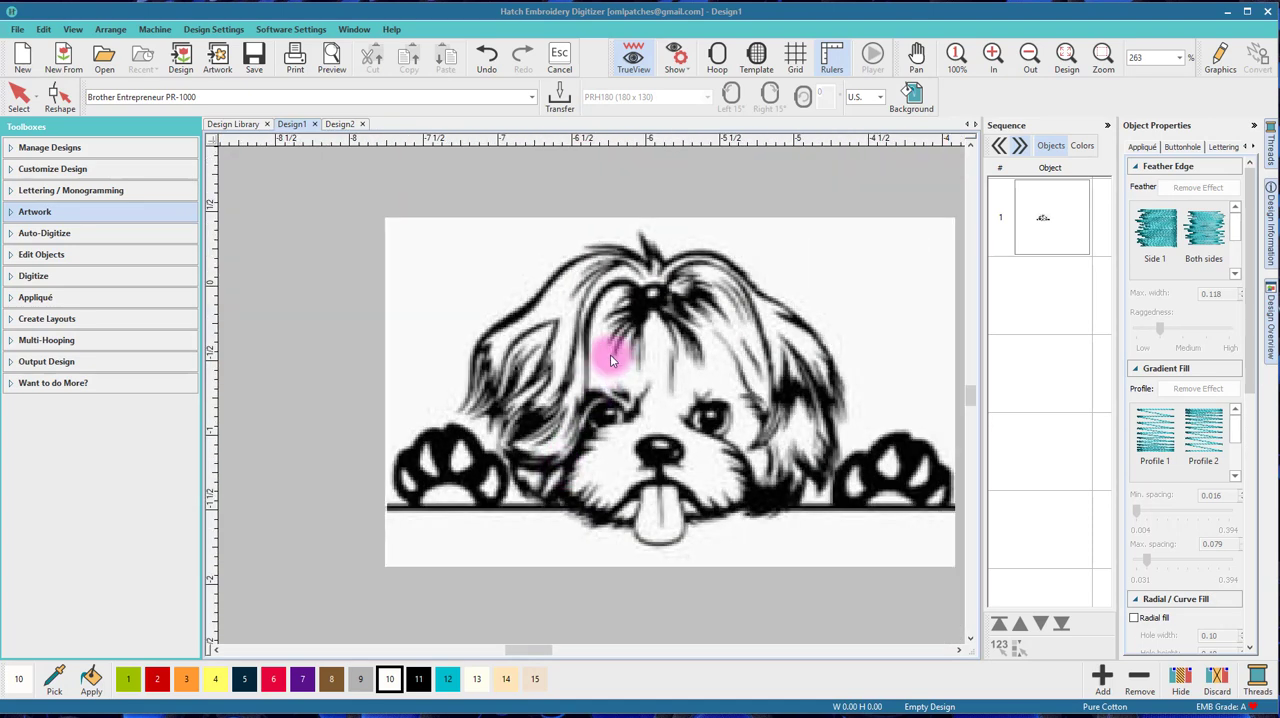
{"action": "scroll", "coordinate": [612, 360], "scroll_direction": "up", "scroll_amount": 1}
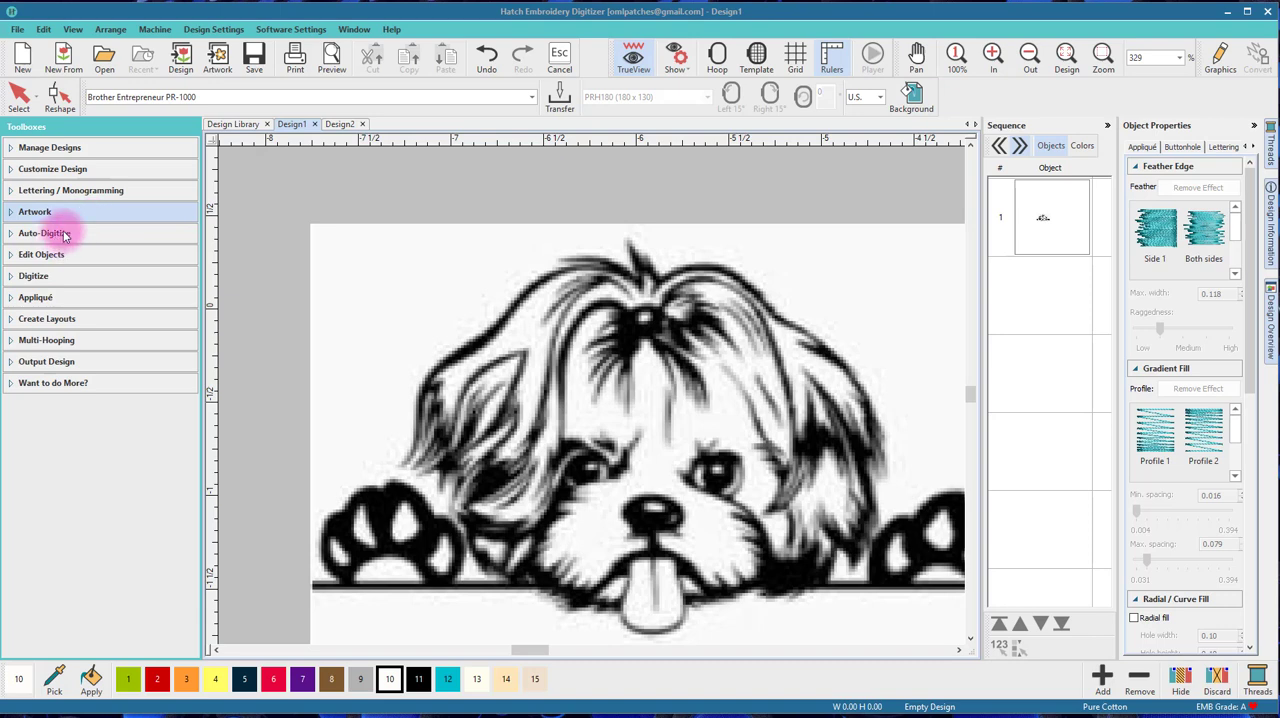
Trace freehand run lines along the top of the head and the left ear edges.
{"action": "left_click", "coordinate": [8, 279]}
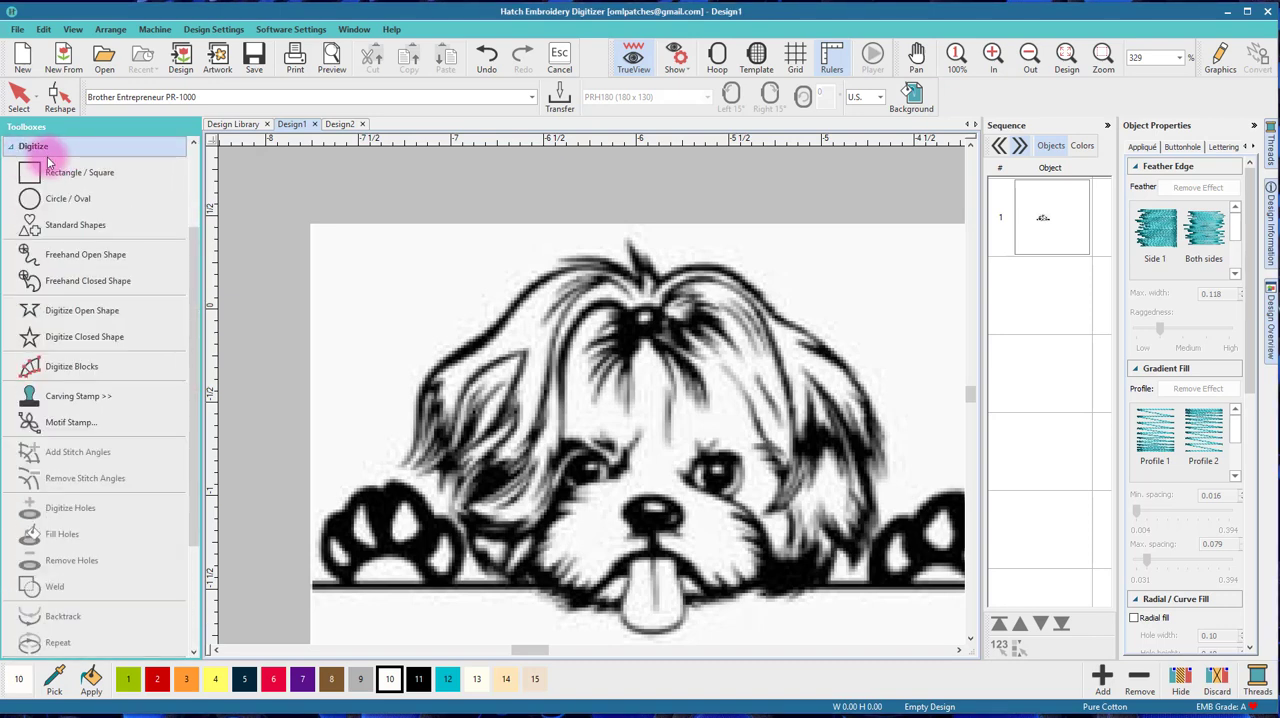
{"action": "left_click", "coordinate": [85, 255]}
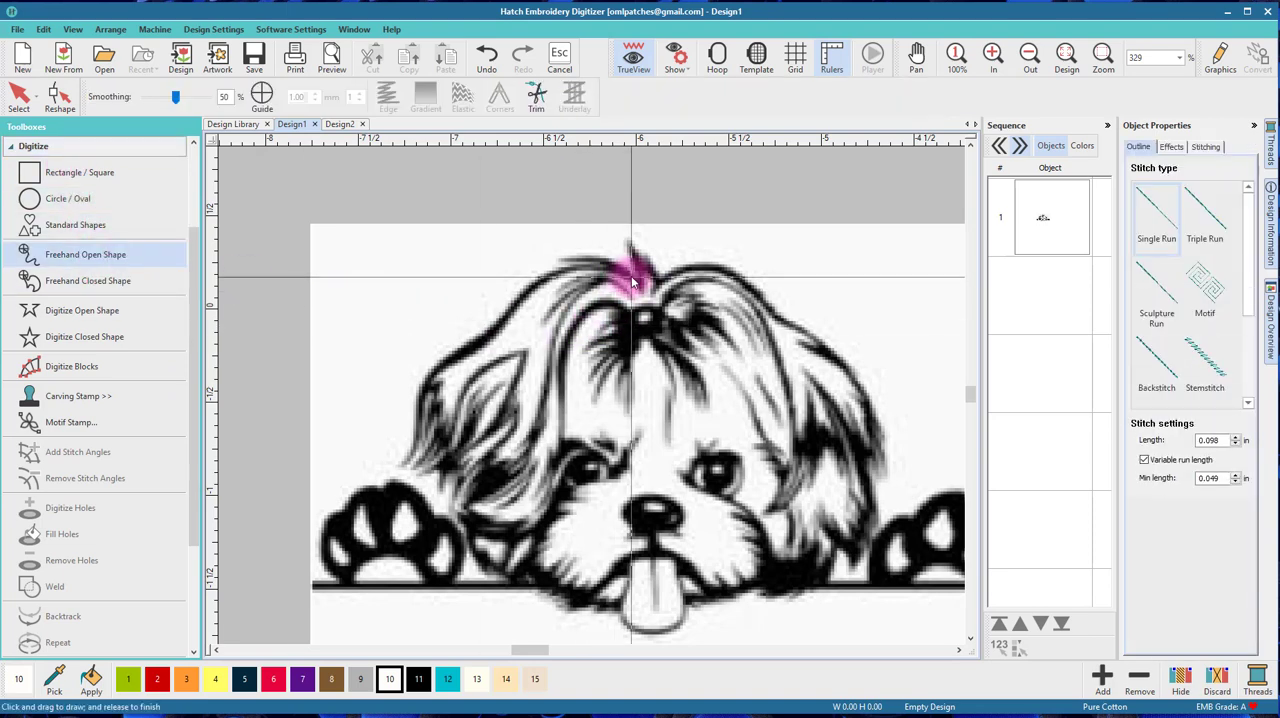
{"action": "mouse_move", "coordinate": [592, 275]}
{"action": "left_mouse_down"}
{"action": "mouse_move", "coordinate": [425, 392]}
{"action": "mouse_move", "coordinate": [414, 428]}
{"action": "left_mouse_up"}
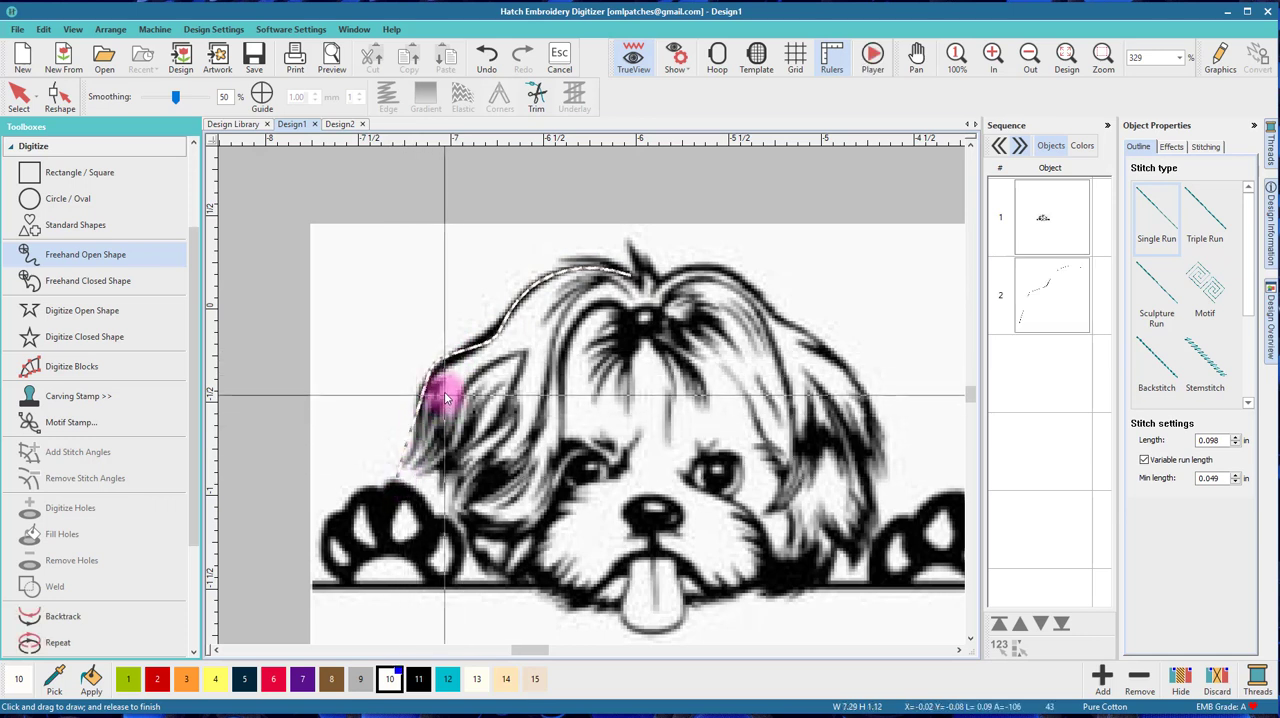
{"action": "left_click_drag", "start_coordinate": [437, 385], "coordinate": [398, 472]}
{"action": "left_click_drag", "start_coordinate": [523, 351], "coordinate": [418, 460]}
{"action": "left_click_drag", "start_coordinate": [471, 362], "coordinate": [394, 472]}
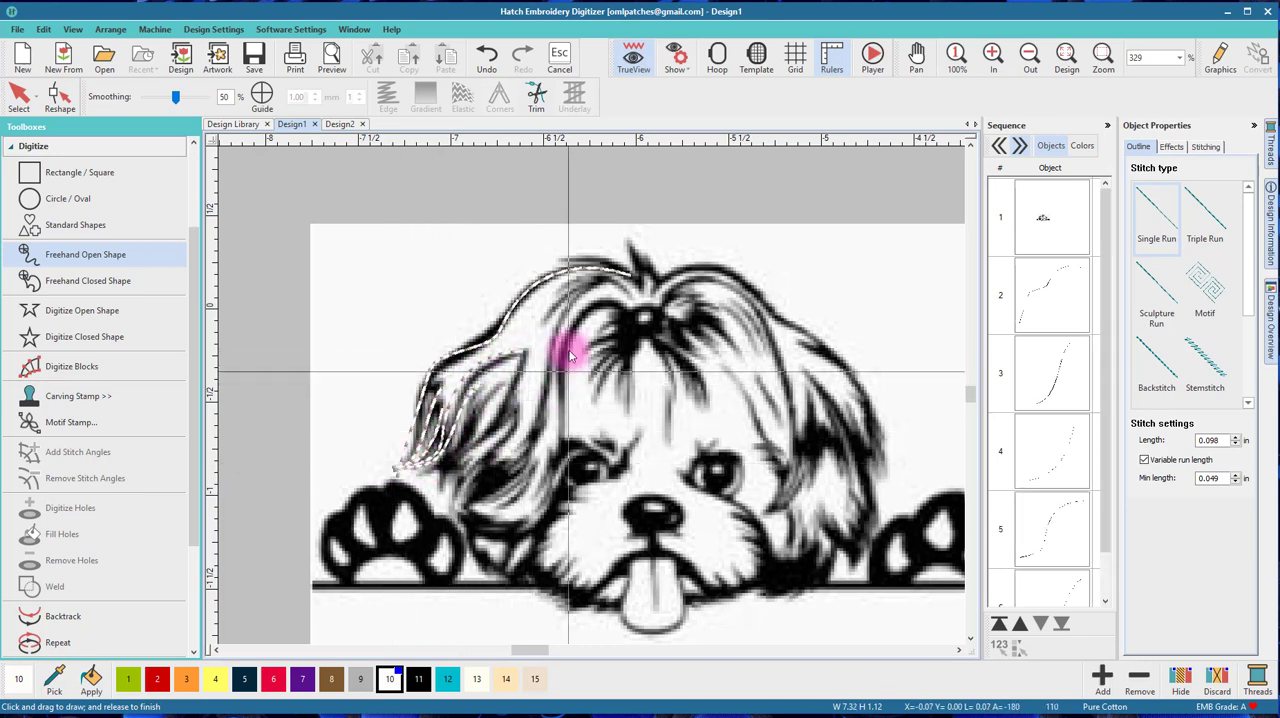
Add fur strokes inside the left ear, down the left face and along the head top.
{"action": "left_click_drag", "start_coordinate": [523, 349], "coordinate": [455, 457]}
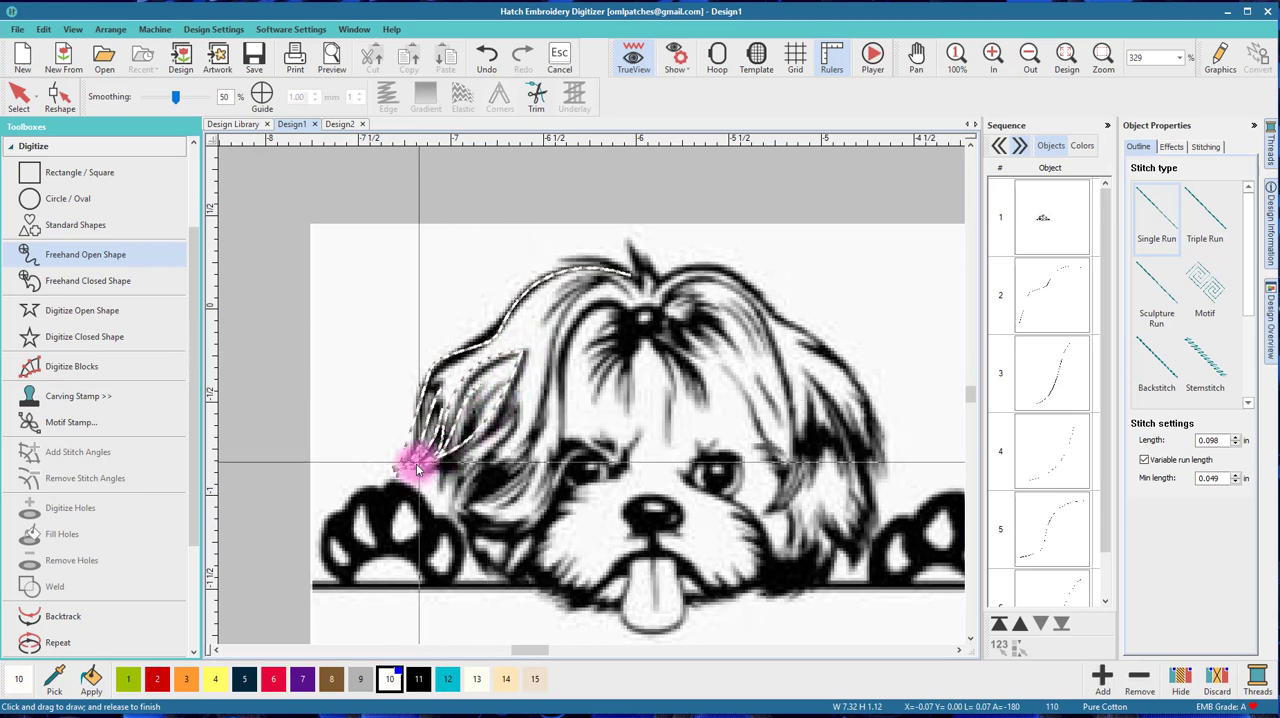
{"action": "left_click_drag", "start_coordinate": [486, 371], "coordinate": [462, 432]}
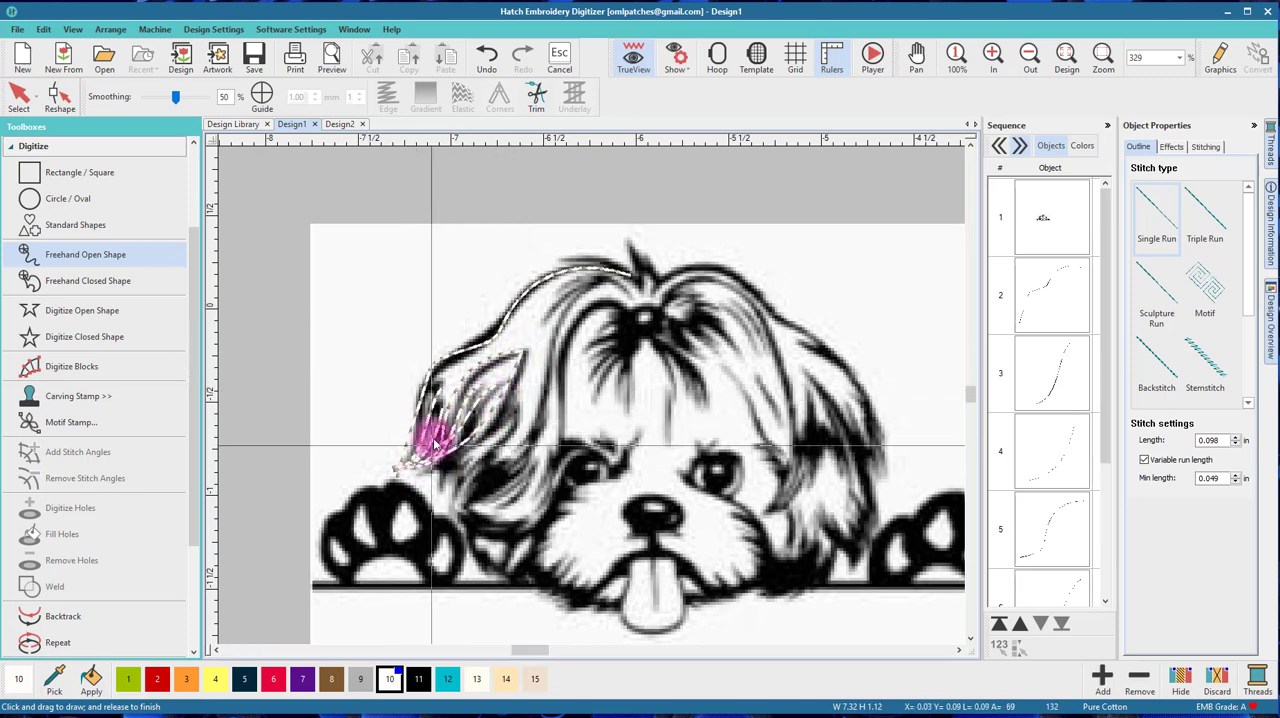
{"action": "left_click_drag", "start_coordinate": [471, 372], "coordinate": [457, 429]}
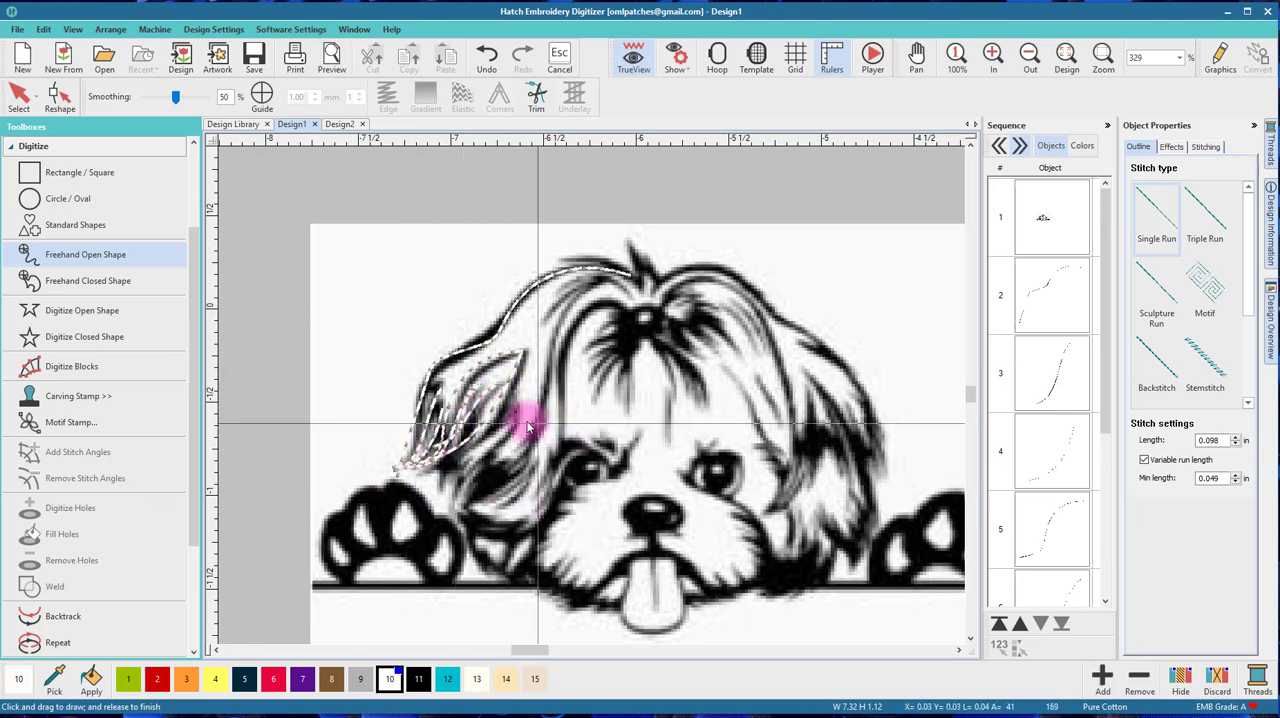
{"action": "left_click_drag", "start_coordinate": [509, 390], "coordinate": [441, 481]}
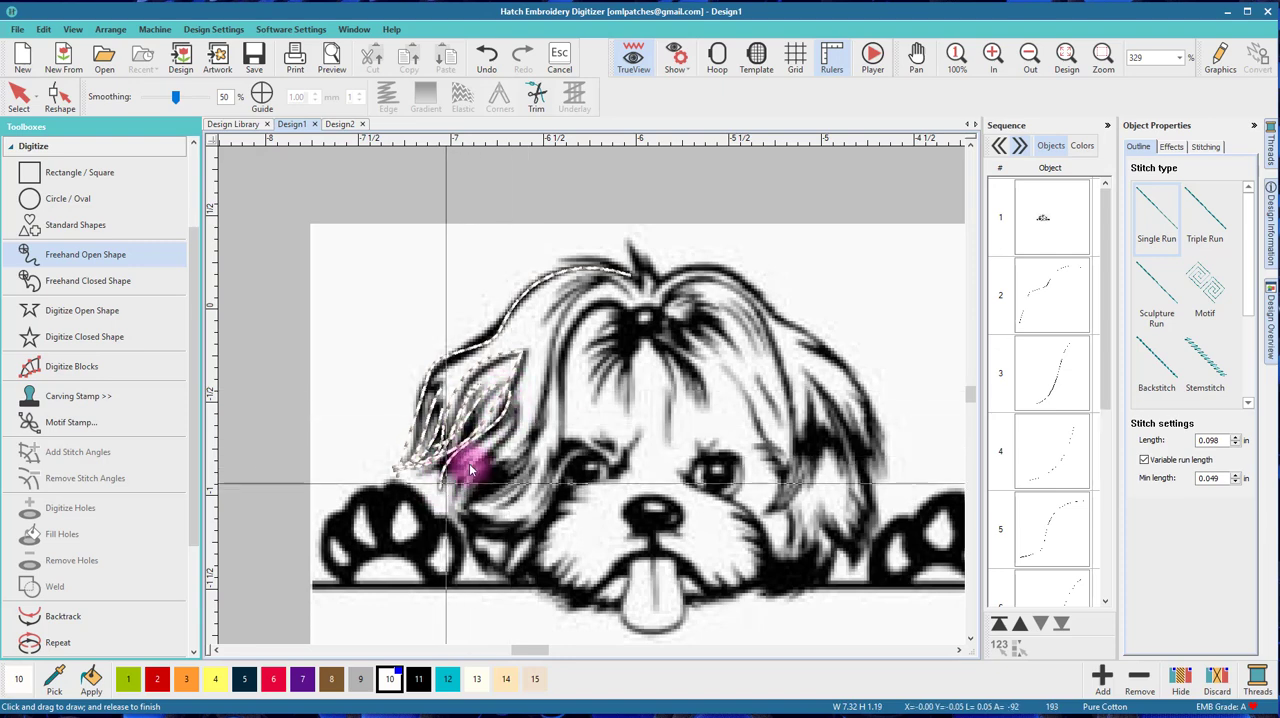
{"action": "mouse_move", "coordinate": [514, 386]}
{"action": "left_mouse_down"}
{"action": "mouse_move", "coordinate": [456, 490]}
{"action": "mouse_move", "coordinate": [624, 295]}
{"action": "left_mouse_up"}
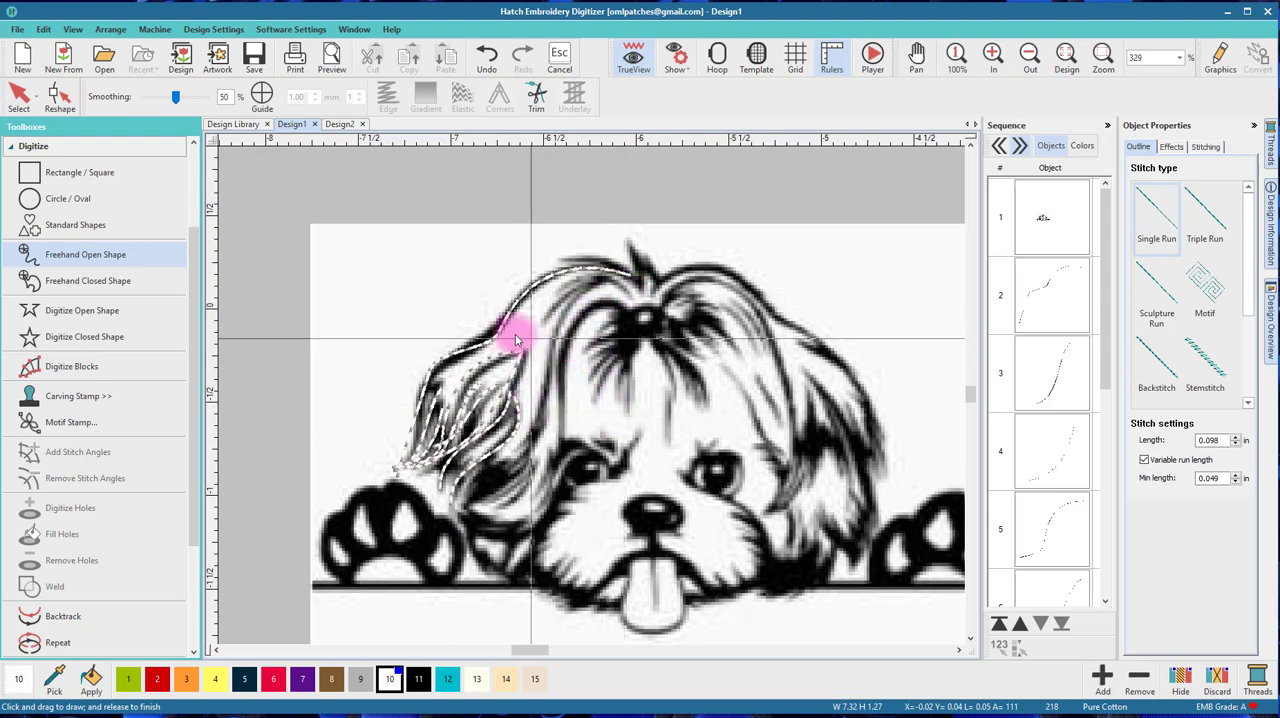
{"action": "mouse_move", "coordinate": [556, 340]}
{"action": "left_mouse_down"}
{"action": "mouse_move", "coordinate": [543, 337]}
{"action": "mouse_move", "coordinate": [534, 429]}
{"action": "mouse_move", "coordinate": [462, 516]}
{"action": "mouse_move", "coordinate": [500, 457]}
{"action": "mouse_move", "coordinate": [518, 452]}
{"action": "mouse_move", "coordinate": [490, 458]}
{"action": "mouse_move", "coordinate": [453, 517]}
{"action": "mouse_move", "coordinate": [529, 457]}
{"action": "mouse_move", "coordinate": [486, 486]}
{"action": "mouse_move", "coordinate": [541, 468]}
{"action": "mouse_move", "coordinate": [486, 514]}
{"action": "mouse_move", "coordinate": [466, 509]}
{"action": "mouse_move", "coordinate": [487, 527]}
{"action": "mouse_move", "coordinate": [517, 517]}
{"action": "mouse_move", "coordinate": [466, 509]}
{"action": "mouse_move", "coordinate": [494, 529]}
{"action": "mouse_move", "coordinate": [541, 527]}
{"action": "left_mouse_up"}
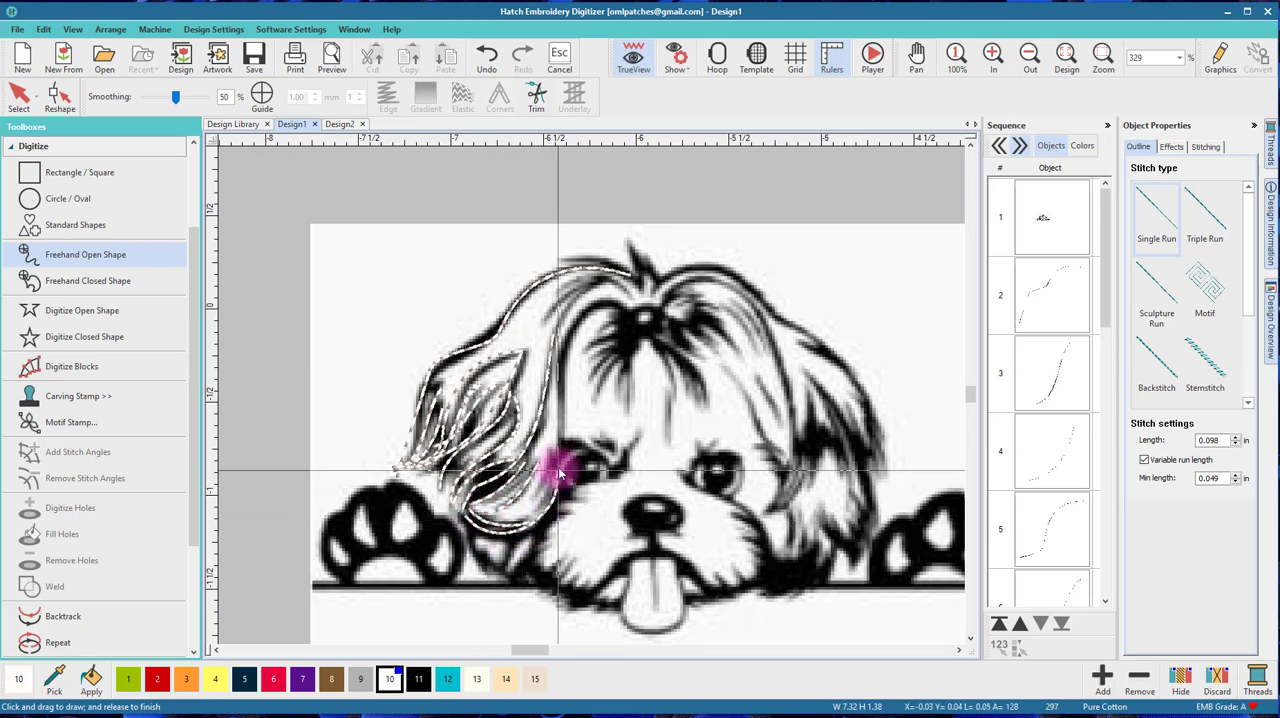
{"action": "mouse_move", "coordinate": [601, 309]}
{"action": "left_mouse_down"}
{"action": "mouse_move", "coordinate": [614, 286]}
{"action": "mouse_move", "coordinate": [629, 329]}
{"action": "mouse_move", "coordinate": [608, 320]}
{"action": "mouse_move", "coordinate": [586, 350]}
{"action": "mouse_move", "coordinate": [614, 348]}
{"action": "mouse_move", "coordinate": [600, 386]}
{"action": "mouse_move", "coordinate": [617, 357]}
{"action": "mouse_move", "coordinate": [614, 406]}
{"action": "mouse_move", "coordinate": [629, 386]}
{"action": "mouse_move", "coordinate": [614, 357]}
{"action": "mouse_move", "coordinate": [623, 366]}
{"action": "mouse_move", "coordinate": [634, 337]}
{"action": "mouse_move", "coordinate": [670, 372]}
{"action": "mouse_move", "coordinate": [657, 337]}
{"action": "mouse_move", "coordinate": [686, 349]}
{"action": "mouse_move", "coordinate": [694, 409]}
{"action": "mouse_move", "coordinate": [670, 355]}
{"action": "mouse_move", "coordinate": [720, 423]}
{"action": "mouse_move", "coordinate": [643, 300]}
{"action": "mouse_move", "coordinate": [643, 357]}
{"action": "mouse_move", "coordinate": [663, 321]}
{"action": "mouse_move", "coordinate": [723, 337]}
{"action": "mouse_move", "coordinate": [671, 300]}
{"action": "mouse_move", "coordinate": [729, 337]}
{"action": "mouse_move", "coordinate": [676, 307]}
{"action": "mouse_move", "coordinate": [714, 296]}
{"action": "mouse_move", "coordinate": [674, 294]}
{"action": "mouse_move", "coordinate": [714, 297]}
{"action": "mouse_move", "coordinate": [657, 322]}
{"action": "left_mouse_up"}
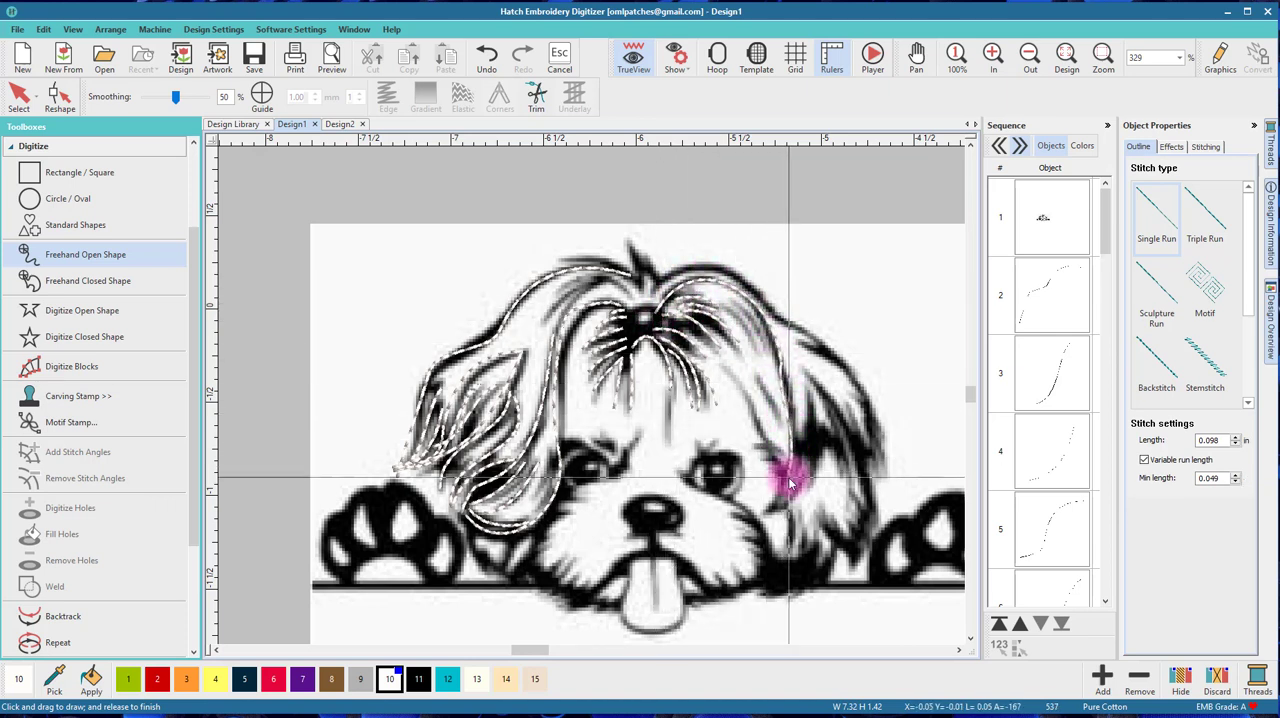
Trace fur strokes along the right ear, around the eye, and along the cheek.
{"action": "mouse_move", "coordinate": [790, 484]}
{"action": "left_mouse_down"}
{"action": "mouse_move", "coordinate": [765, 400]}
{"action": "mouse_move", "coordinate": [728, 357]}
{"action": "mouse_move", "coordinate": [765, 371]}
{"action": "mouse_move", "coordinate": [760, 382]}
{"action": "mouse_move", "coordinate": [748, 371]}
{"action": "mouse_move", "coordinate": [777, 414]}
{"action": "mouse_move", "coordinate": [756, 449]}
{"action": "mouse_move", "coordinate": [789, 457]}
{"action": "mouse_move", "coordinate": [760, 498]}
{"action": "mouse_move", "coordinate": [772, 506]}
{"action": "mouse_move", "coordinate": [815, 474]}
{"action": "left_mouse_up"}
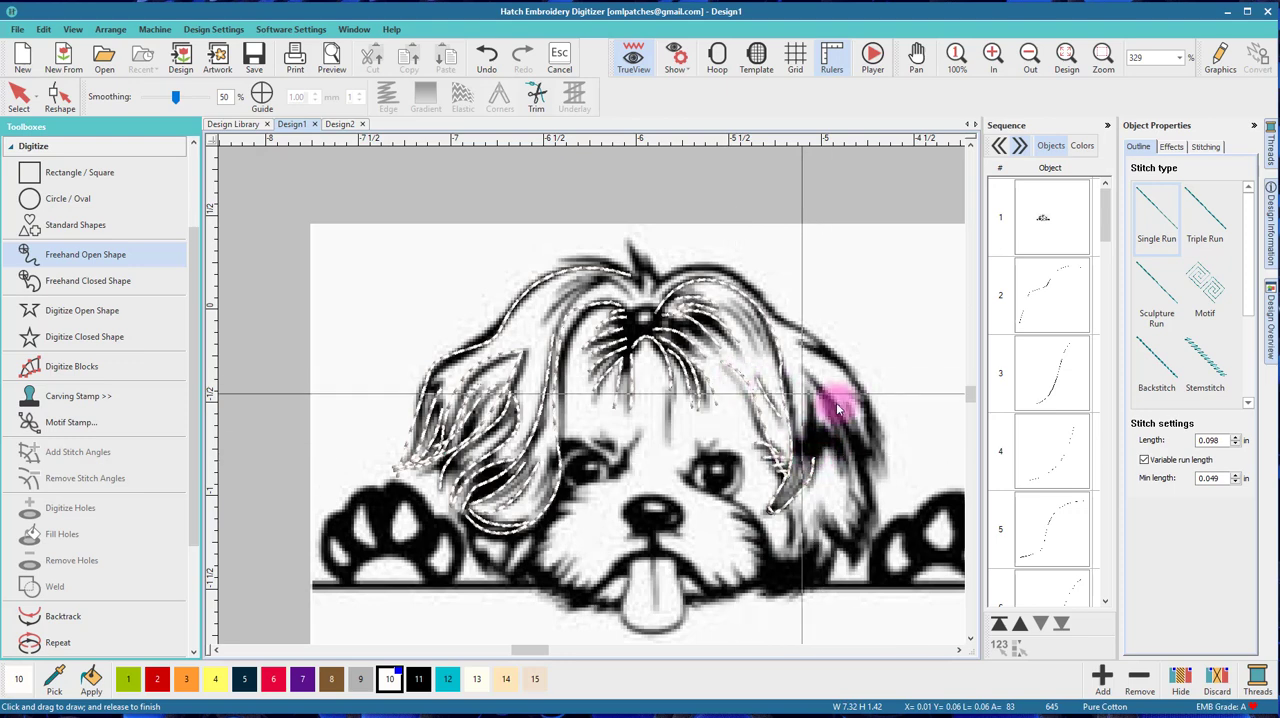
{"action": "left_click", "coordinate": [461, 340]}
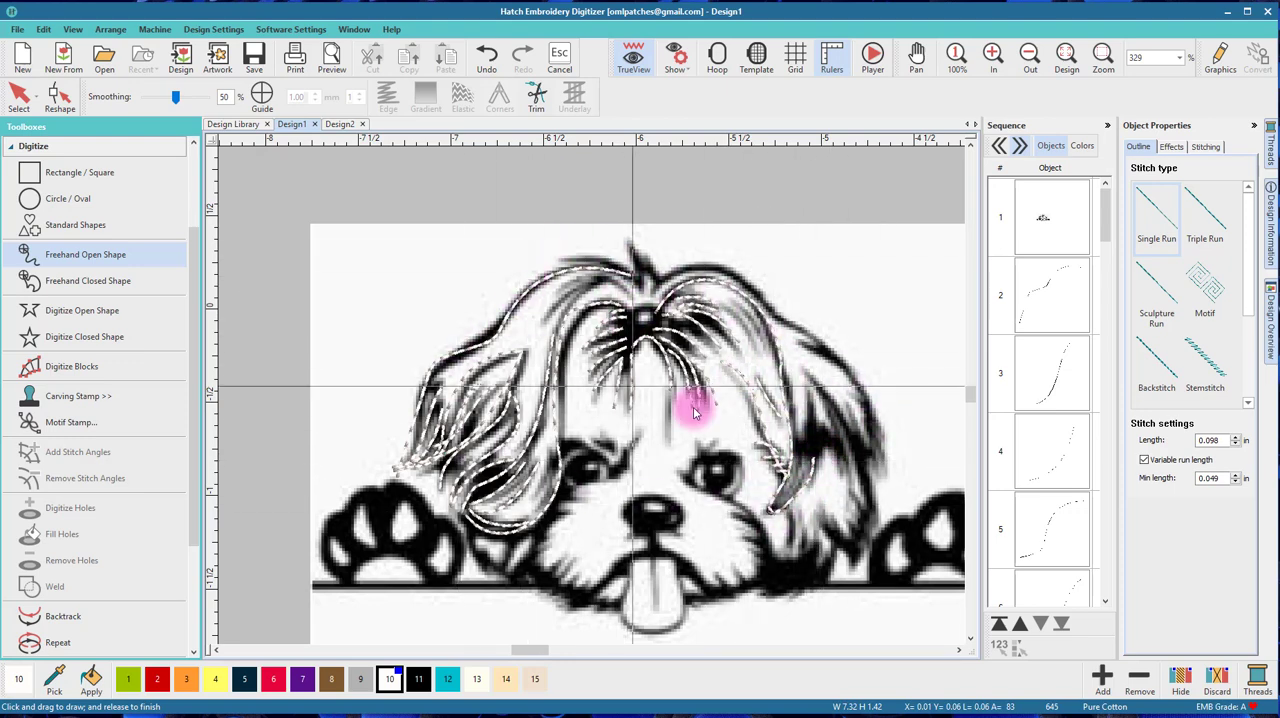
{"action": "mouse_move", "coordinate": [780, 365]}
{"action": "left_mouse_down"}
{"action": "mouse_move", "coordinate": [835, 545]}
{"action": "mouse_move", "coordinate": [792, 580]}
{"action": "mouse_move", "coordinate": [787, 520]}
{"action": "mouse_move", "coordinate": [779, 567]}
{"action": "mouse_move", "coordinate": [729, 486]}
{"action": "mouse_move", "coordinate": [685, 486]}
{"action": "mouse_move", "coordinate": [674, 458]}
{"action": "mouse_move", "coordinate": [744, 461]}
{"action": "mouse_move", "coordinate": [706, 491]}
{"action": "mouse_move", "coordinate": [706, 469]}
{"action": "left_mouse_up"}
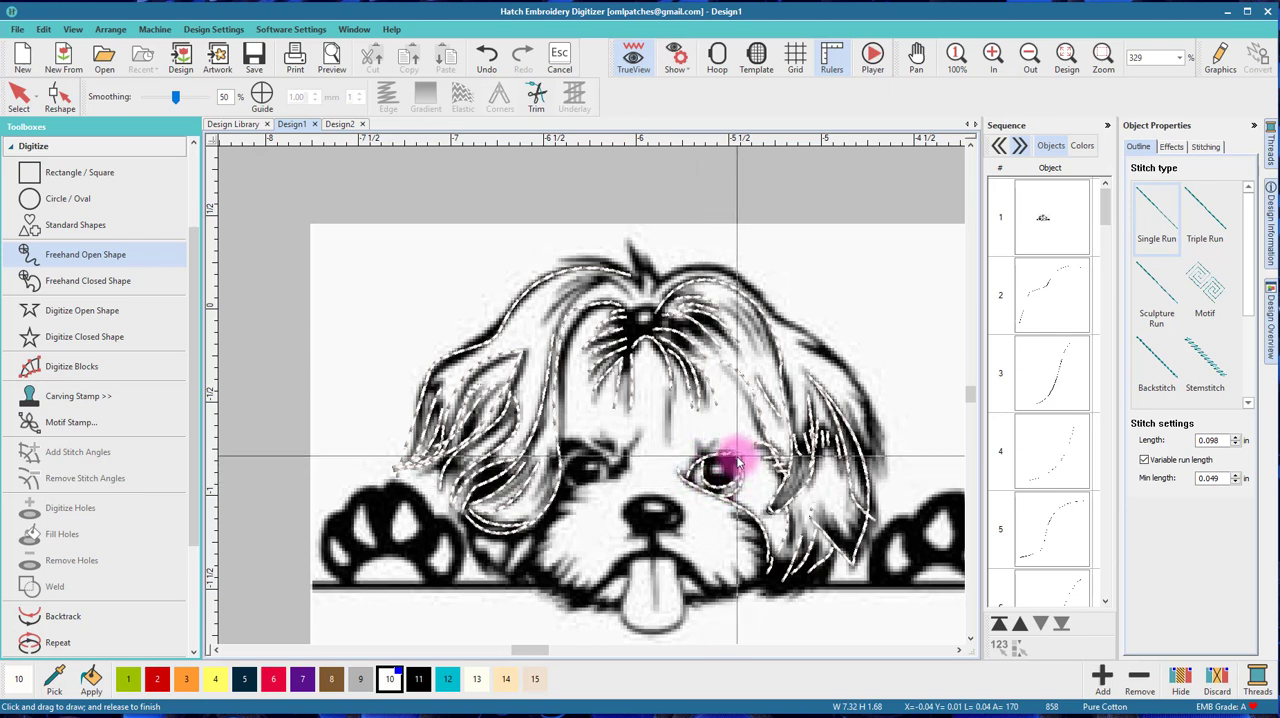
{"action": "left_click_drag", "start_coordinate": [718, 481], "coordinate": [714, 466]}
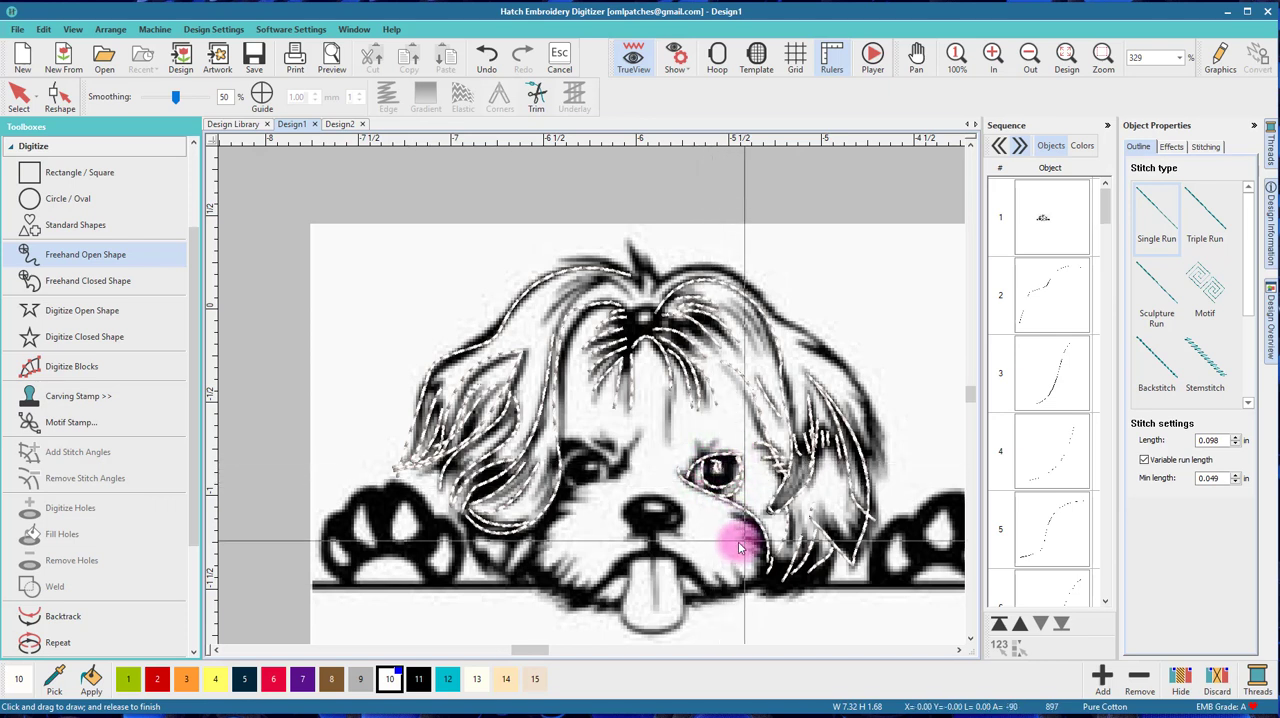
{"action": "left_click_drag", "start_coordinate": [740, 546], "coordinate": [757, 516]}
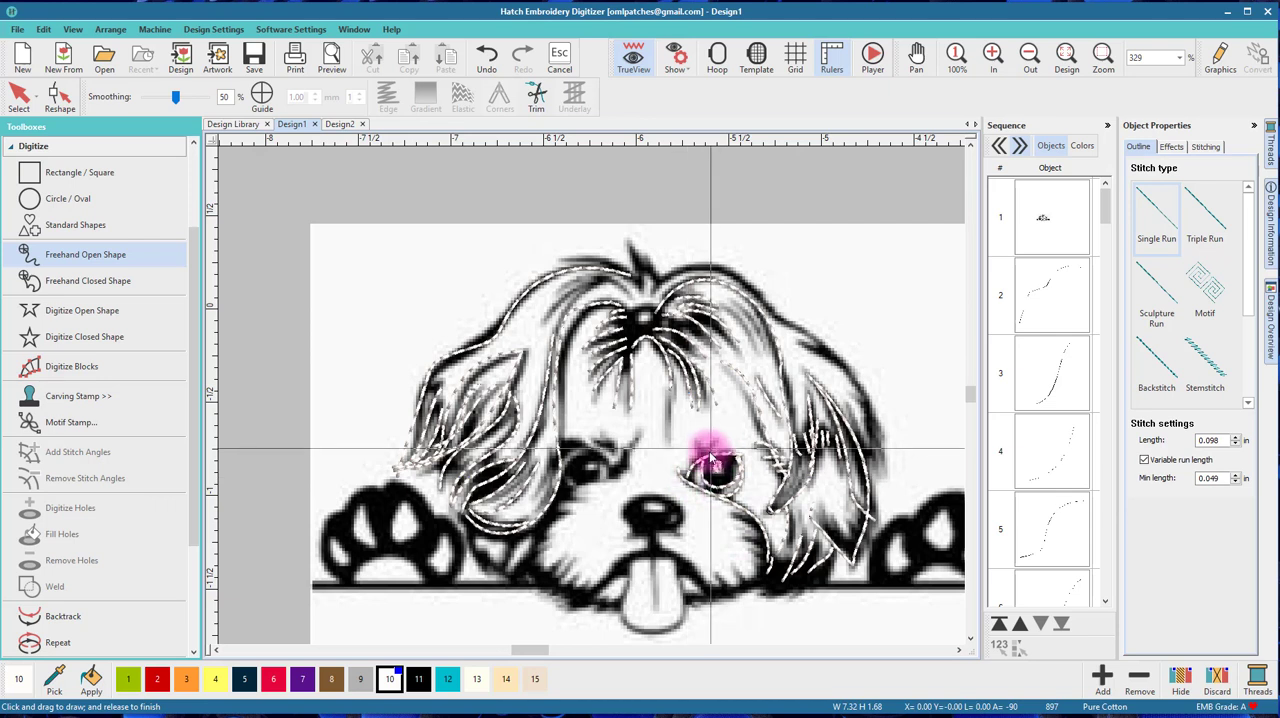
{"action": "mouse_move", "coordinate": [710, 444]}
{"action": "left_mouse_down"}
{"action": "mouse_move", "coordinate": [693, 468]}
{"action": "mouse_move", "coordinate": [706, 490]}
{"action": "mouse_move", "coordinate": [671, 464]}
{"action": "mouse_move", "coordinate": [749, 508]}
{"action": "mouse_move", "coordinate": [764, 568]}
{"action": "mouse_move", "coordinate": [743, 585]}
{"action": "mouse_move", "coordinate": [686, 574]}
{"action": "mouse_move", "coordinate": [668, 550]}
{"action": "mouse_move", "coordinate": [683, 592]}
{"action": "mouse_move", "coordinate": [634, 509]}
{"action": "mouse_move", "coordinate": [588, 503]}
{"action": "mouse_move", "coordinate": [586, 519]}
{"action": "mouse_move", "coordinate": [572, 492]}
{"action": "mouse_move", "coordinate": [582, 470]}
{"action": "left_mouse_up"}
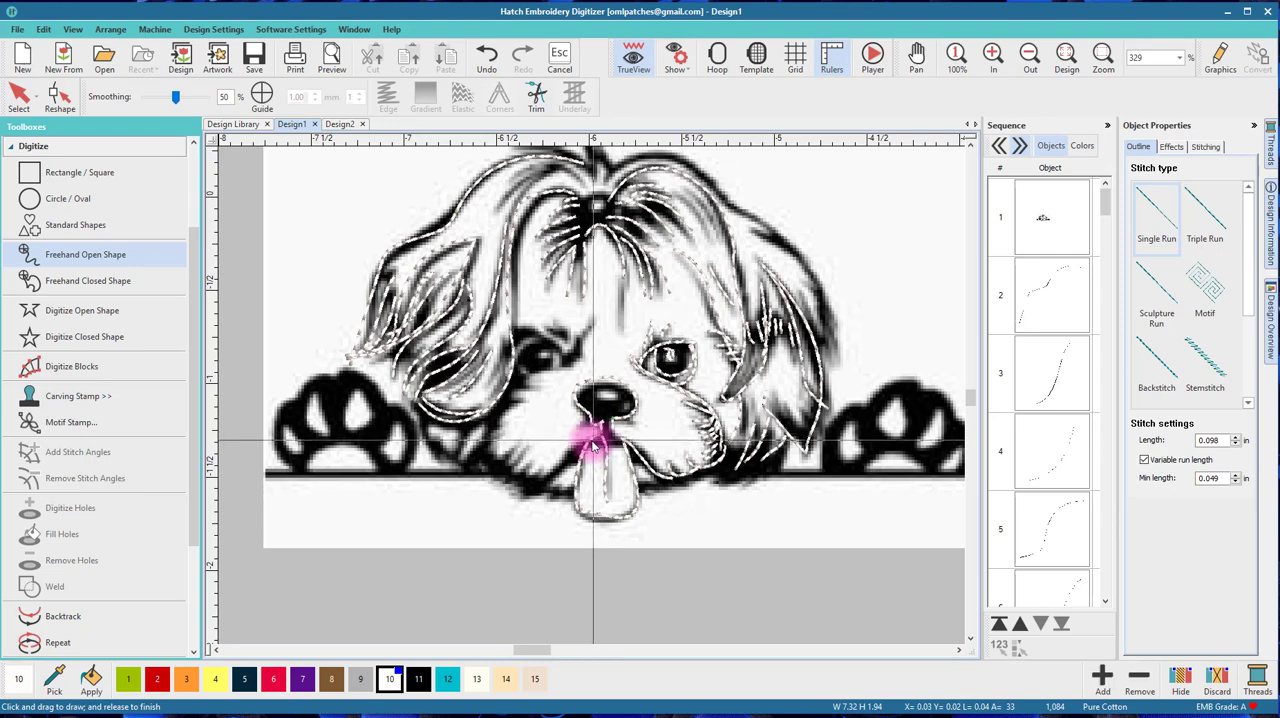
Trace run lines along the mouth and the fur across and above the left eye.
{"action": "left_click_drag", "start_coordinate": [600, 448], "coordinate": [540, 497]}
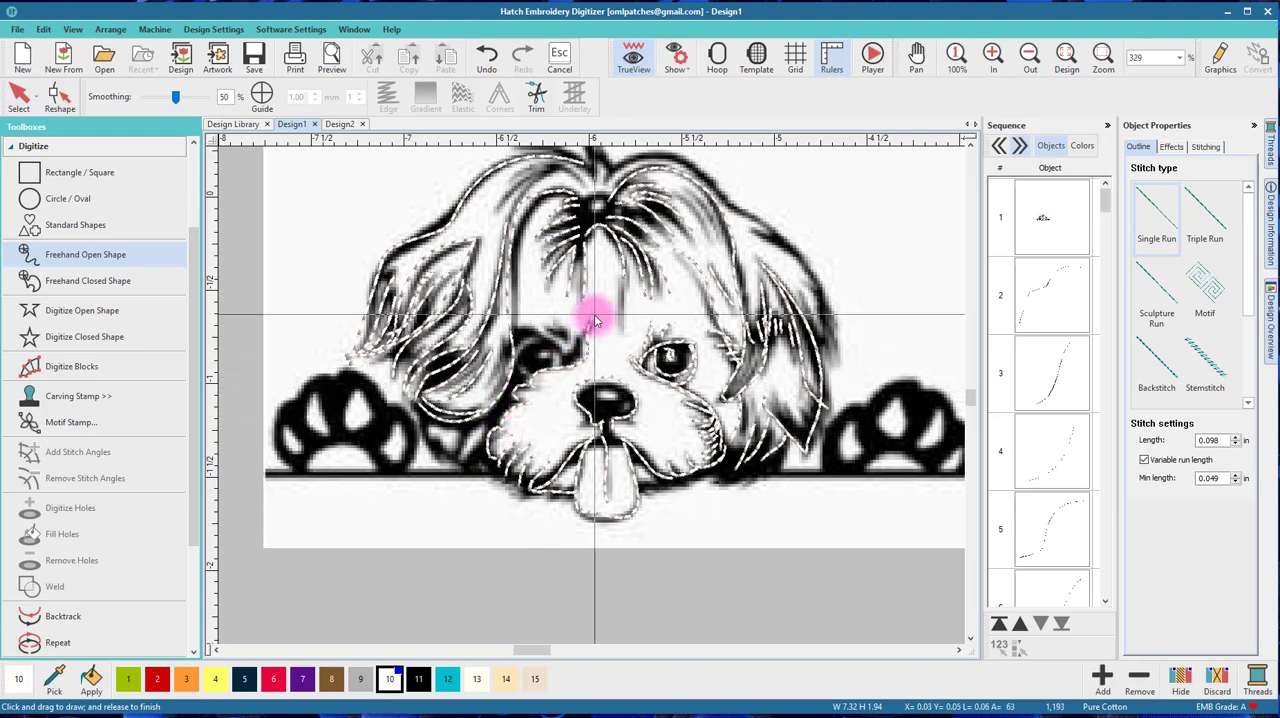
{"action": "left_click_drag", "start_coordinate": [585, 332], "coordinate": [516, 332]}
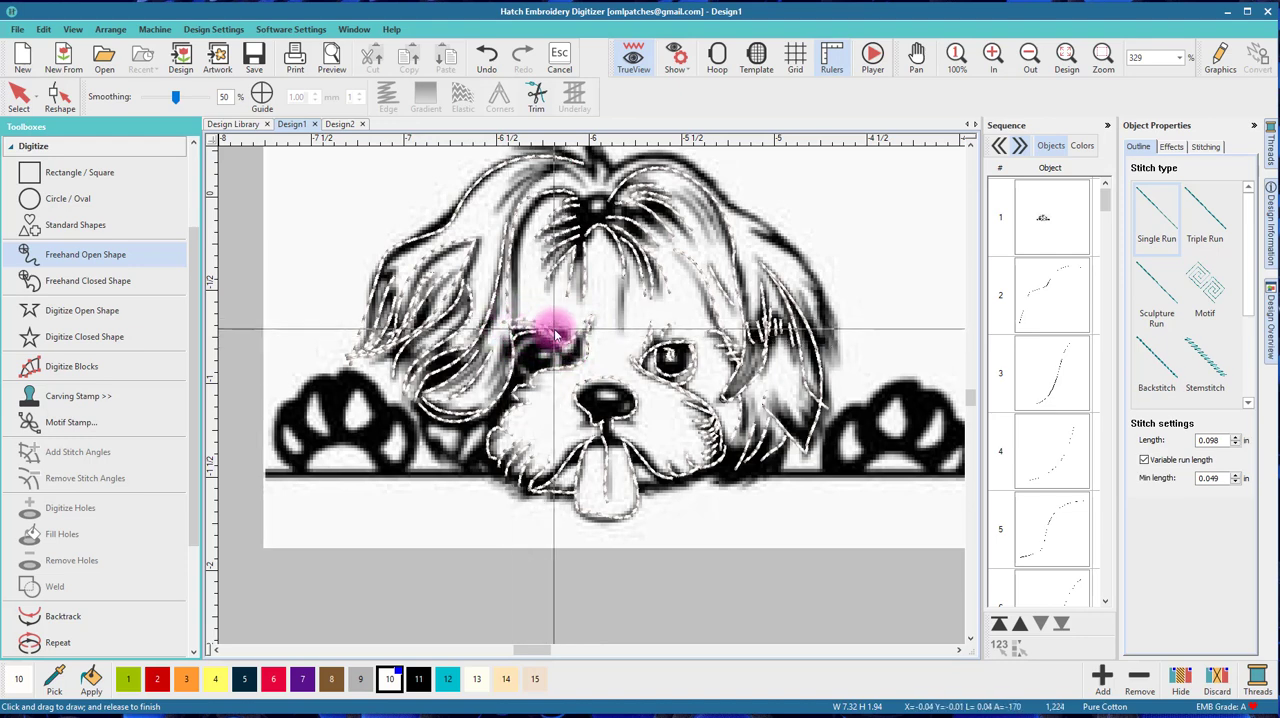
{"action": "left_click_drag", "start_coordinate": [545, 310], "coordinate": [578, 367]}
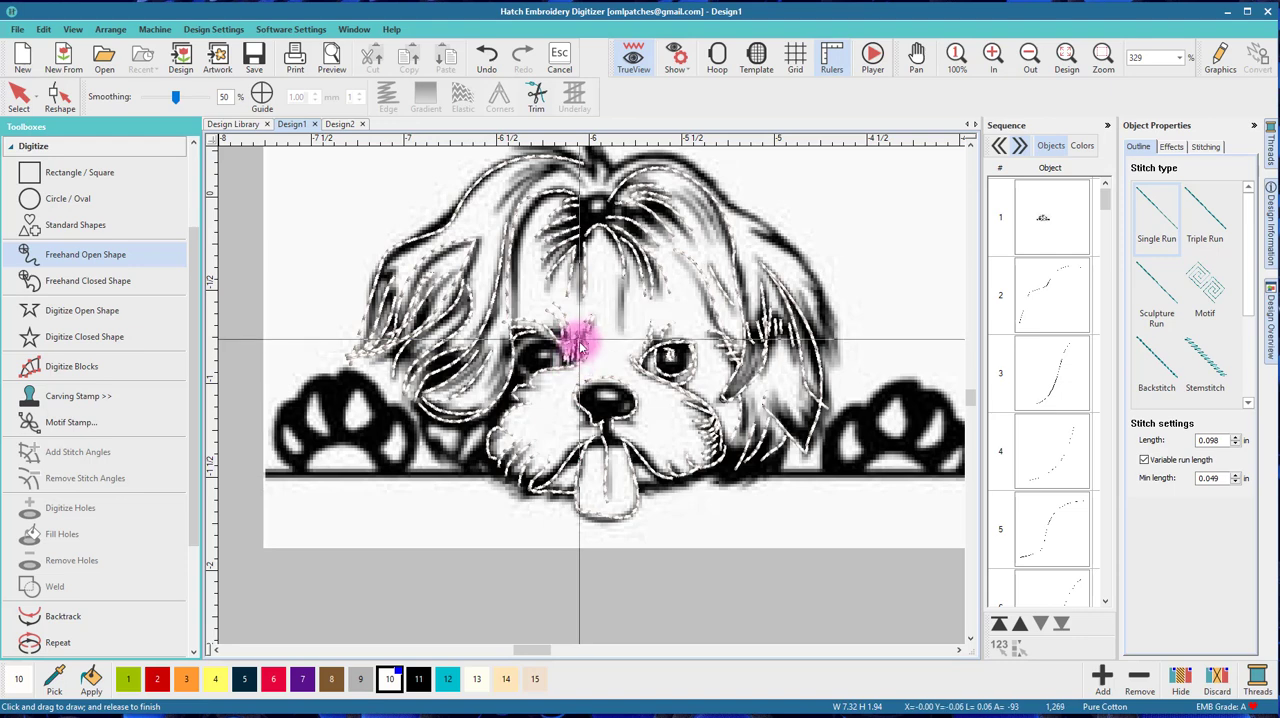
{"action": "mouse_move", "coordinate": [578, 367]}
{"action": "left_mouse_down"}
{"action": "mouse_move", "coordinate": [521, 350]}
{"action": "mouse_move", "coordinate": [571, 357]}
{"action": "left_mouse_up"}
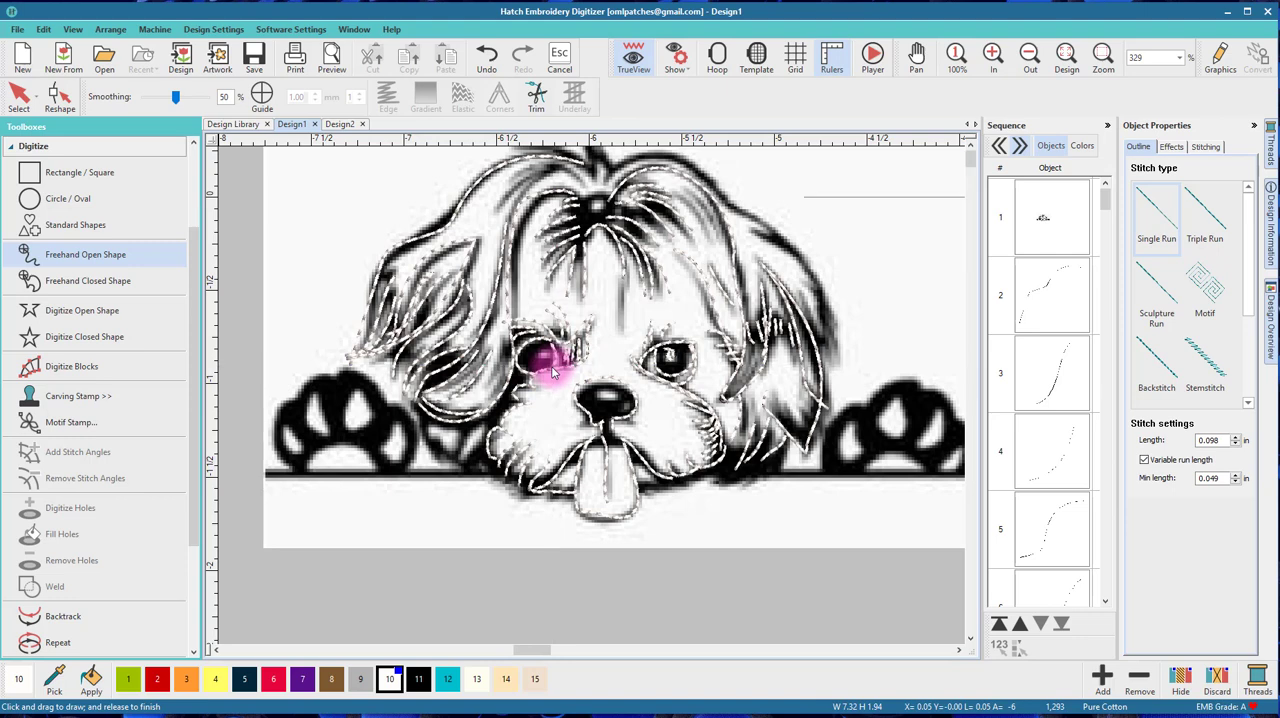
Recolour the colour-10 fur strokes to teal thread 12 and move the dog picture downward.
{"action": "left_click", "coordinate": [18, 95]}
{"action": "left_click", "coordinate": [800, 588]}
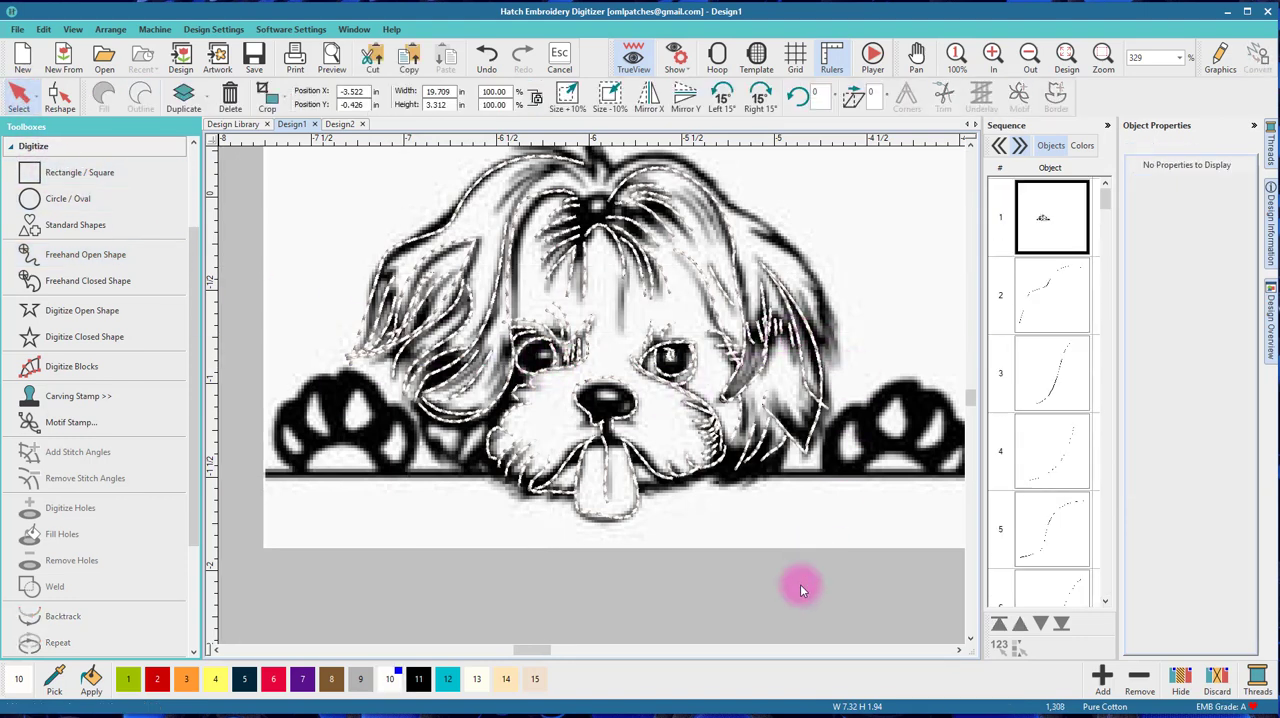
{"action": "left_click", "coordinate": [1047, 287]}
{"action": "left_click", "coordinate": [1082, 145]}
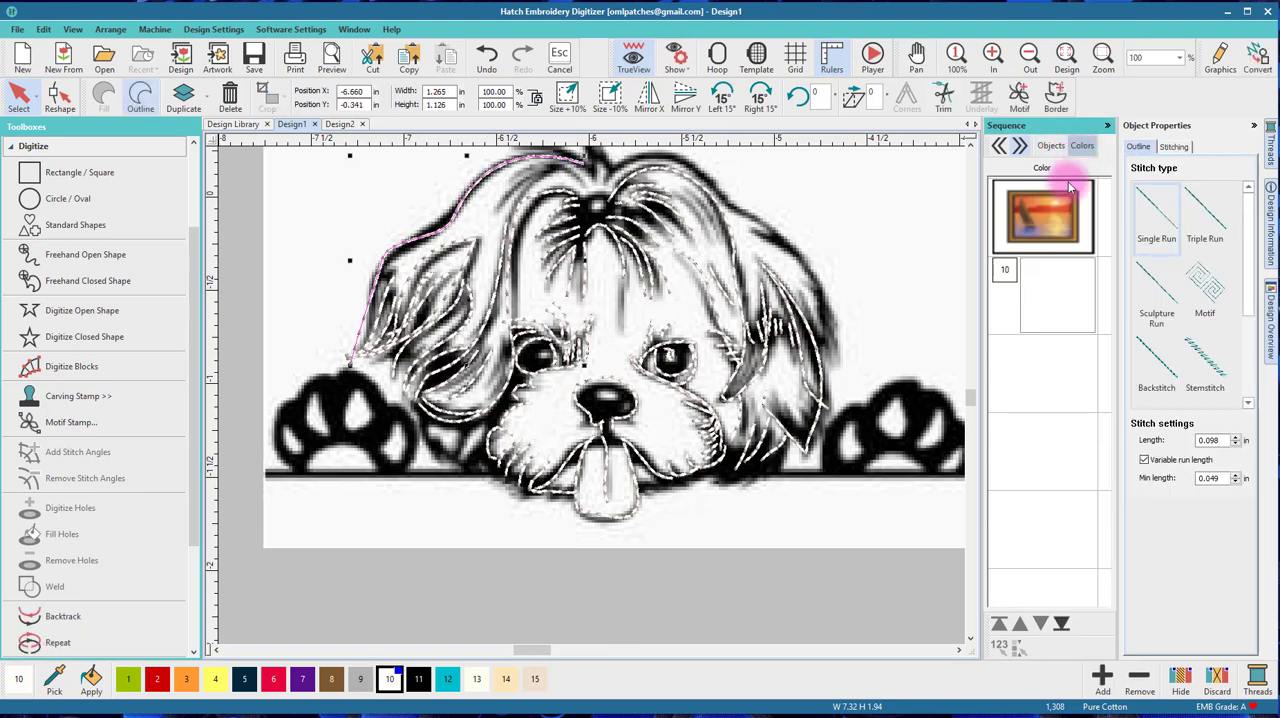
{"action": "left_click", "coordinate": [1007, 287]}
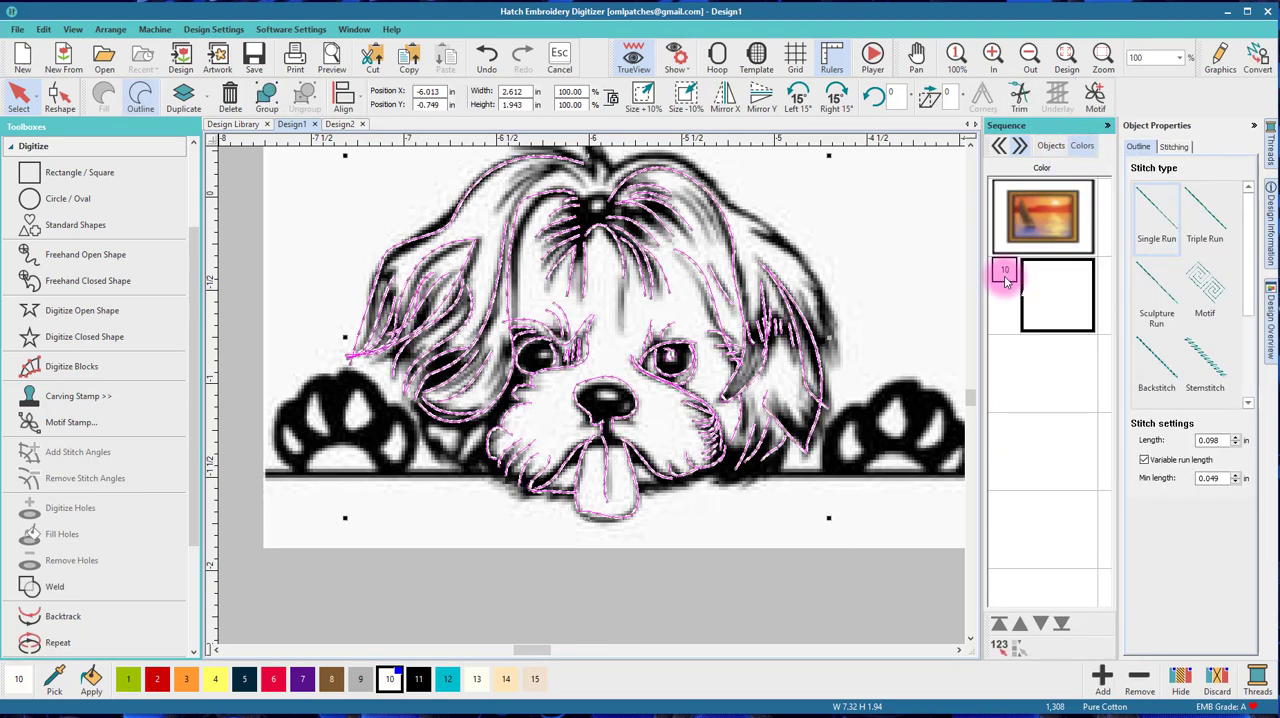
{"action": "left_click", "coordinate": [447, 680]}
{"action": "left_click", "coordinate": [691, 595]}
{"action": "scroll", "coordinate": [528, 430], "scroll_direction": "down", "scroll_amount": 1}
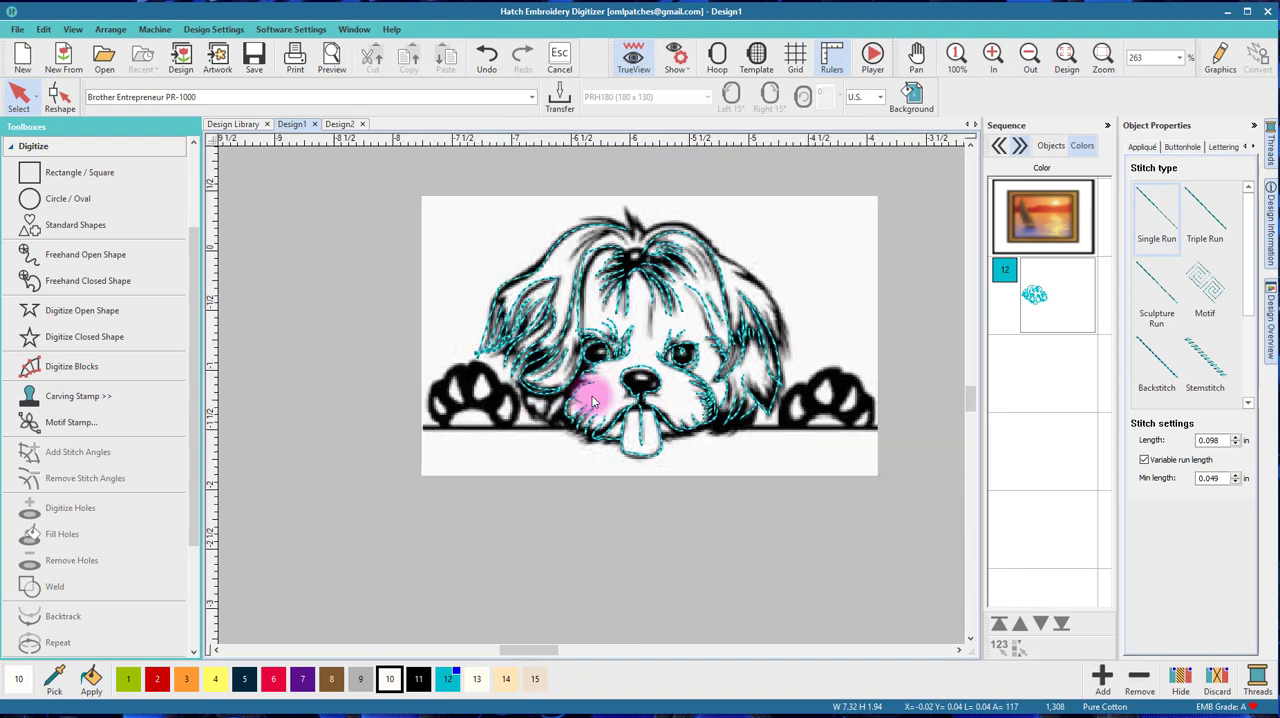
{"action": "scroll", "coordinate": [586, 380], "scroll_direction": "down", "scroll_amount": 2}
{"action": "left_click", "coordinate": [734, 330]}
{"action": "left_click_drag", "start_coordinate": [734, 328], "coordinate": [736, 512]}
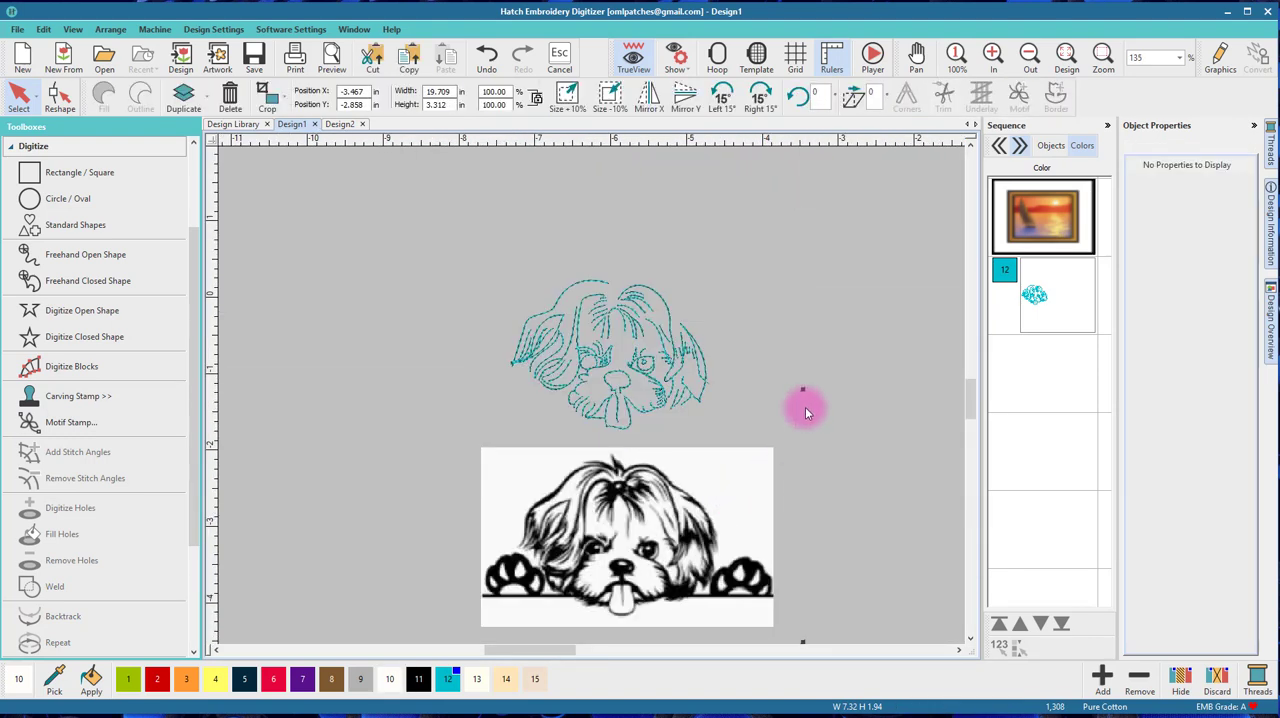
{"action": "scroll", "coordinate": [586, 390], "scroll_direction": "up", "scroll_amount": 2}
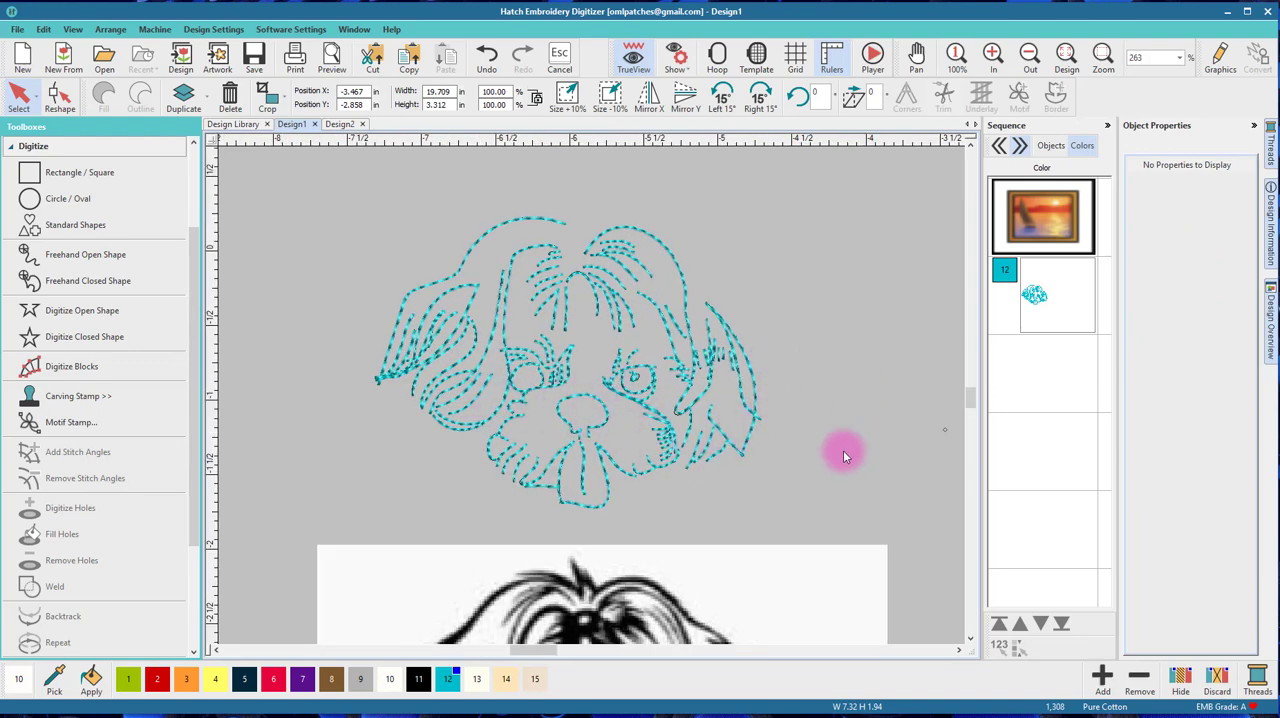
Branch all outline strokes, with entry at the top of the head and exit at lower right.
{"action": "left_click_drag", "start_coordinate": [322, 166], "coordinate": [801, 532]}
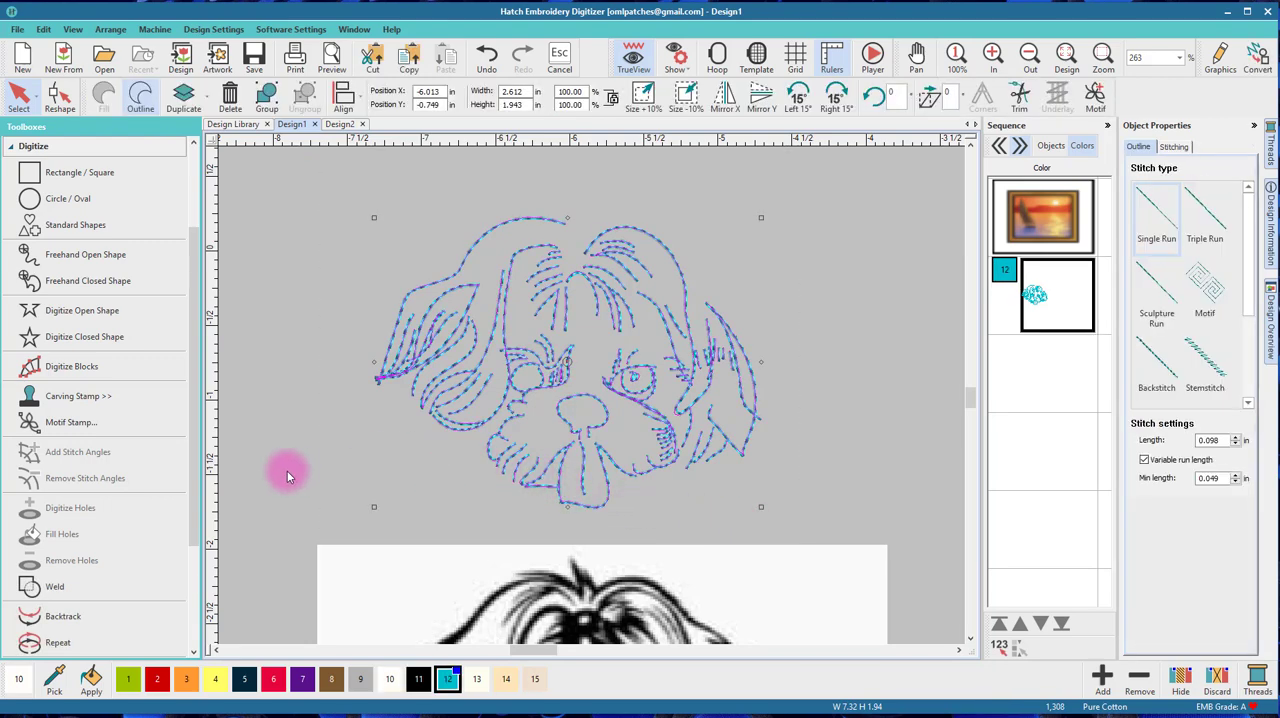
{"action": "mouse_move", "coordinate": [173, 356]}
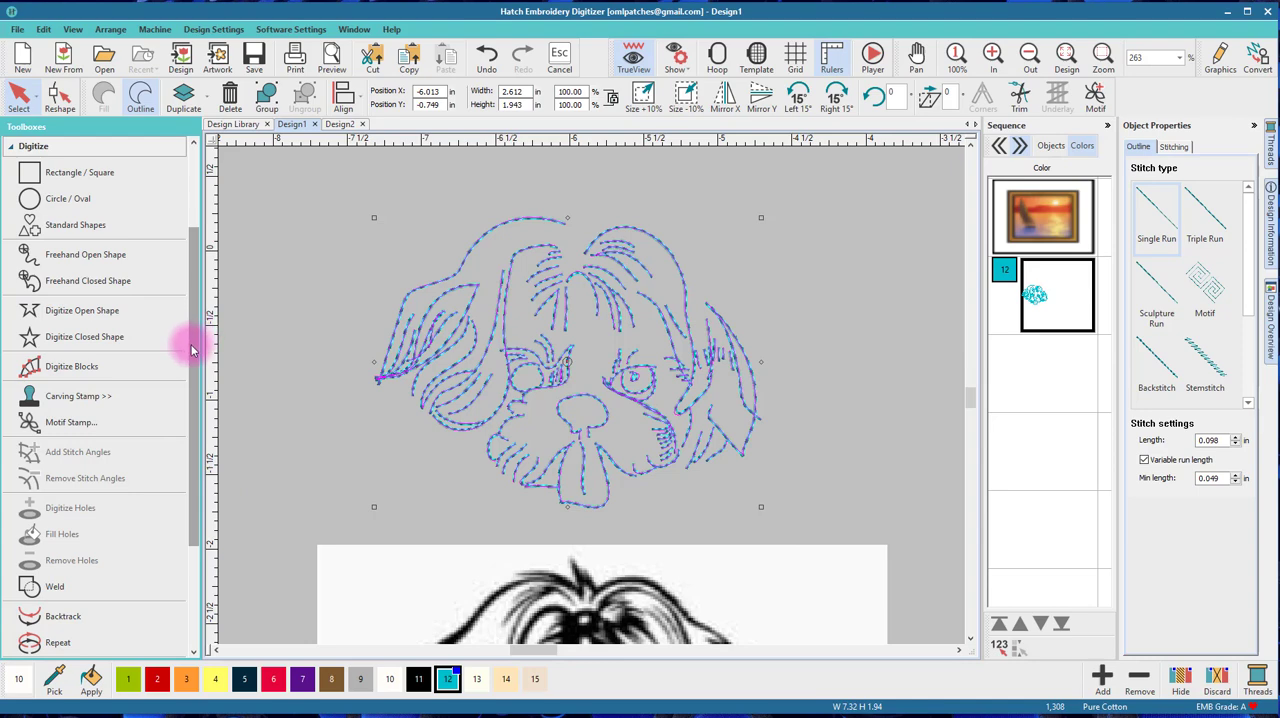
{"action": "left_click_drag", "start_coordinate": [193, 349], "coordinate": [193, 448]}
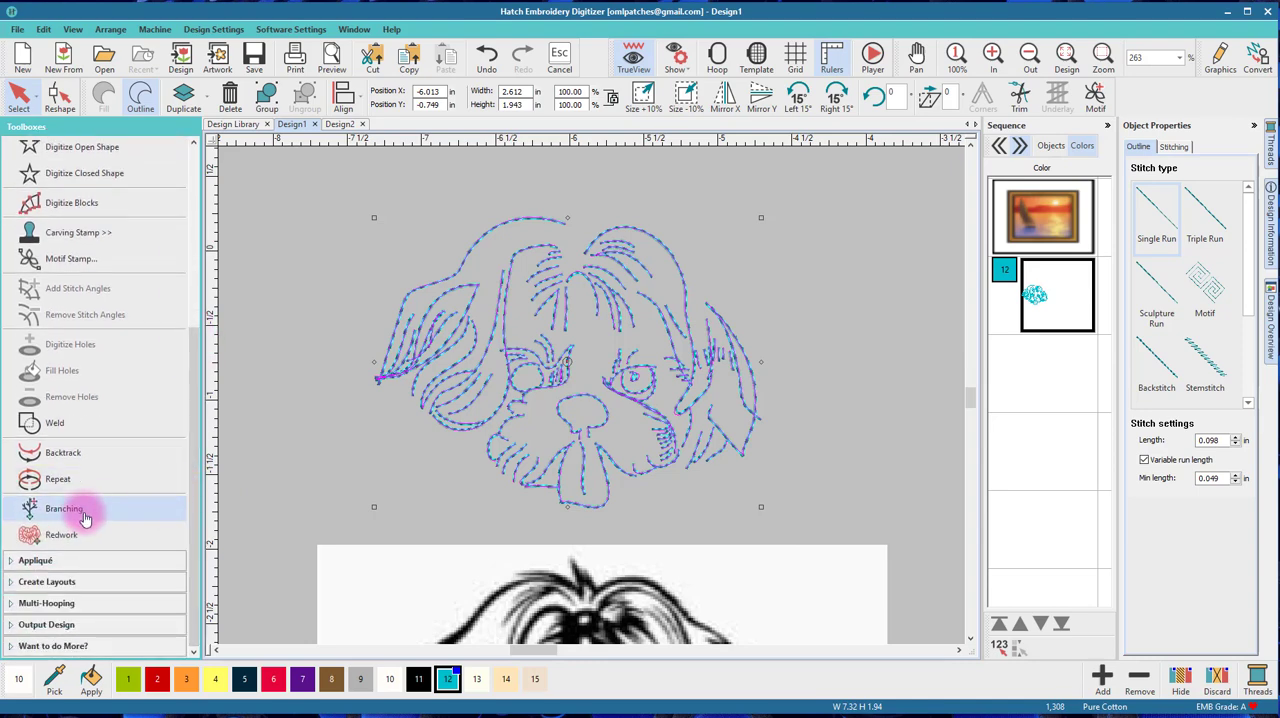
{"action": "left_click", "coordinate": [60, 510]}
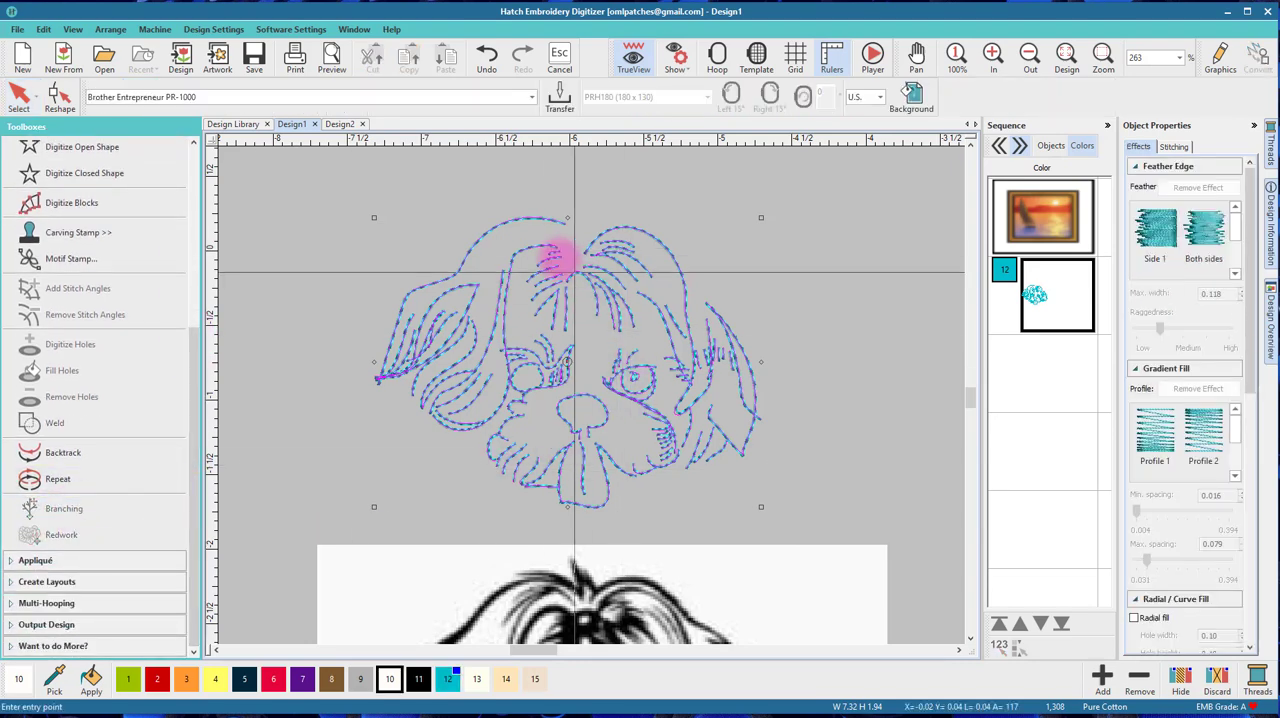
{"action": "left_click", "coordinate": [566, 221]}
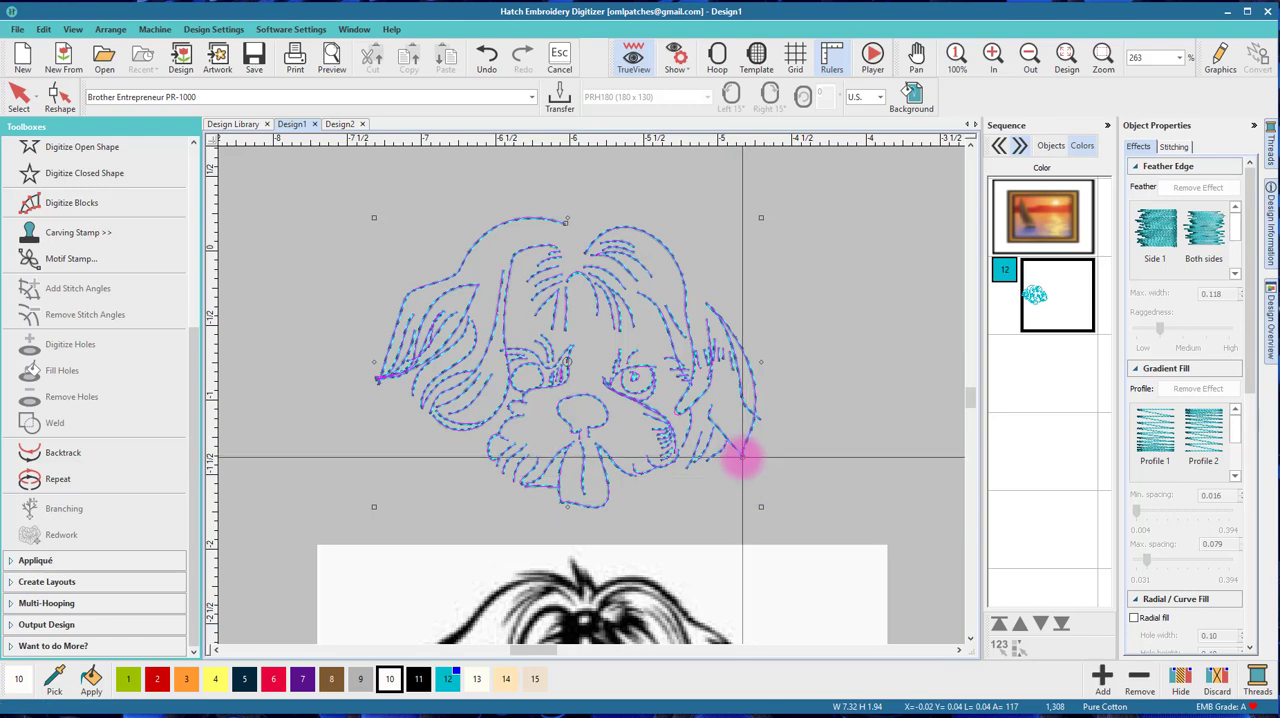
{"action": "left_click", "coordinate": [742, 457]}
{"action": "left_click", "coordinate": [814, 320]}
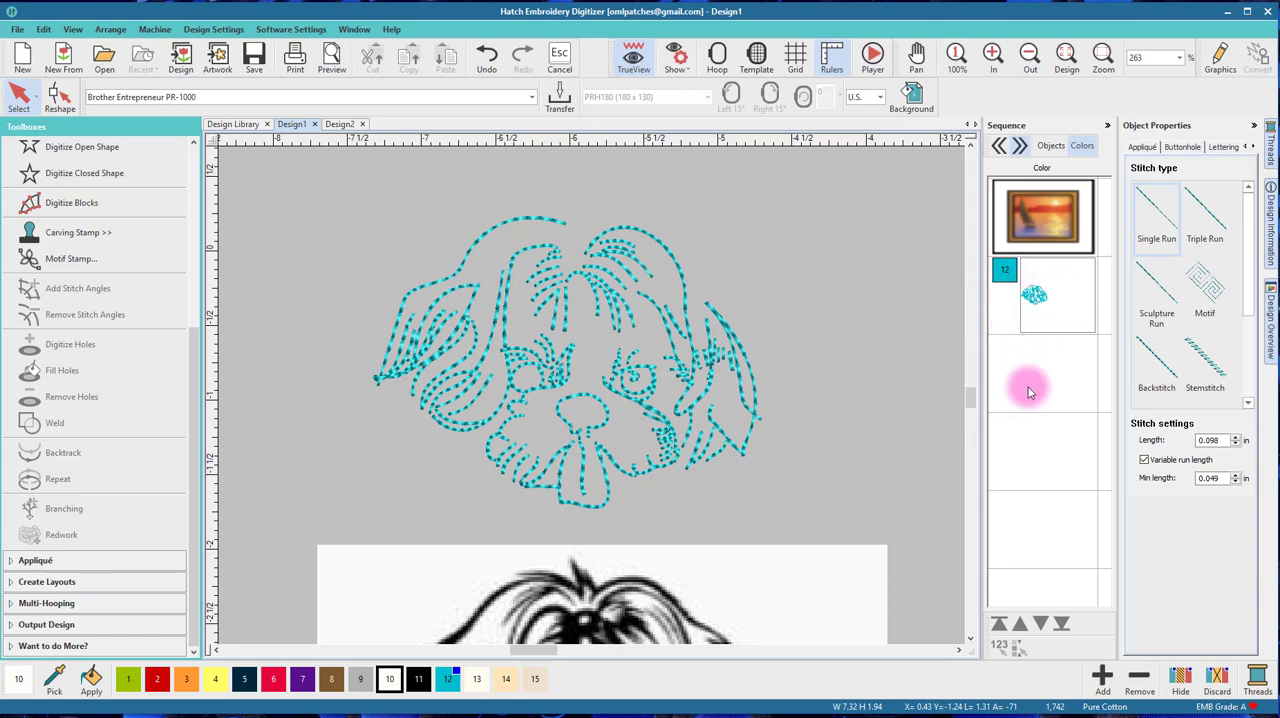
Try Stemstitch, Triple Run and Zigzag on the teal dog outline, settling on Backstitch.
{"action": "left_click", "coordinate": [1167, 368]}
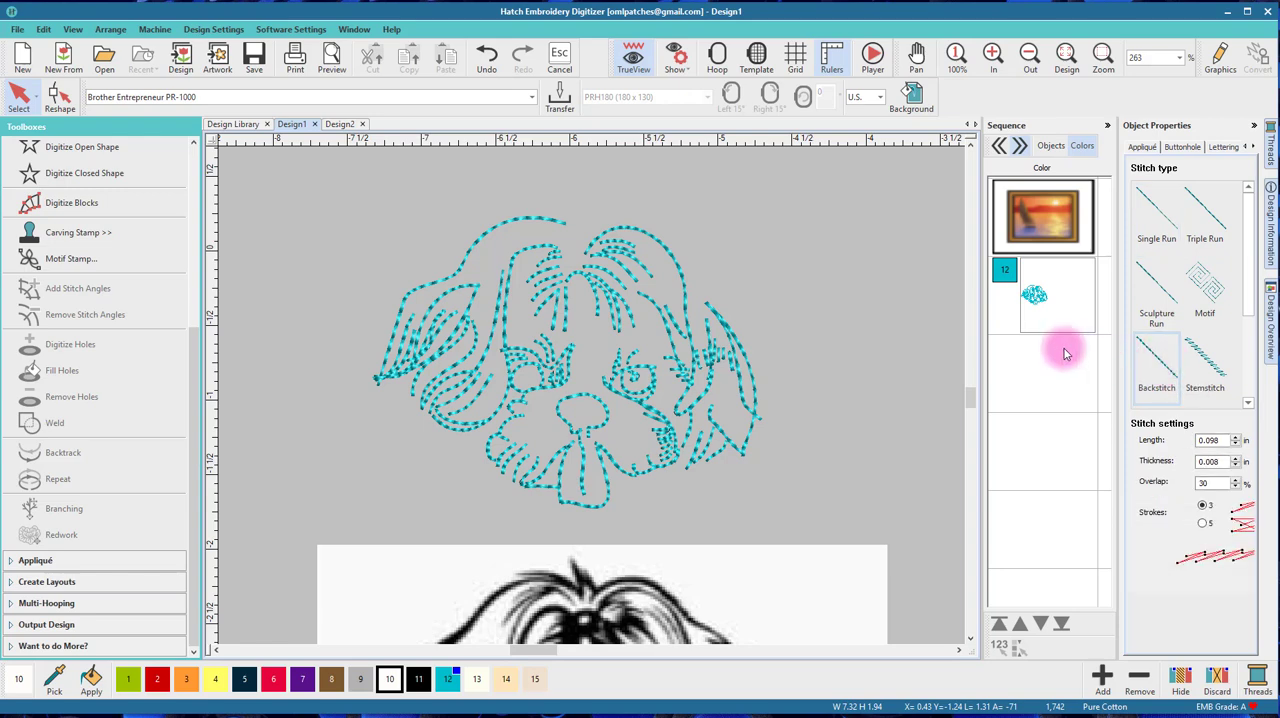
{"action": "left_click", "coordinate": [568, 270]}
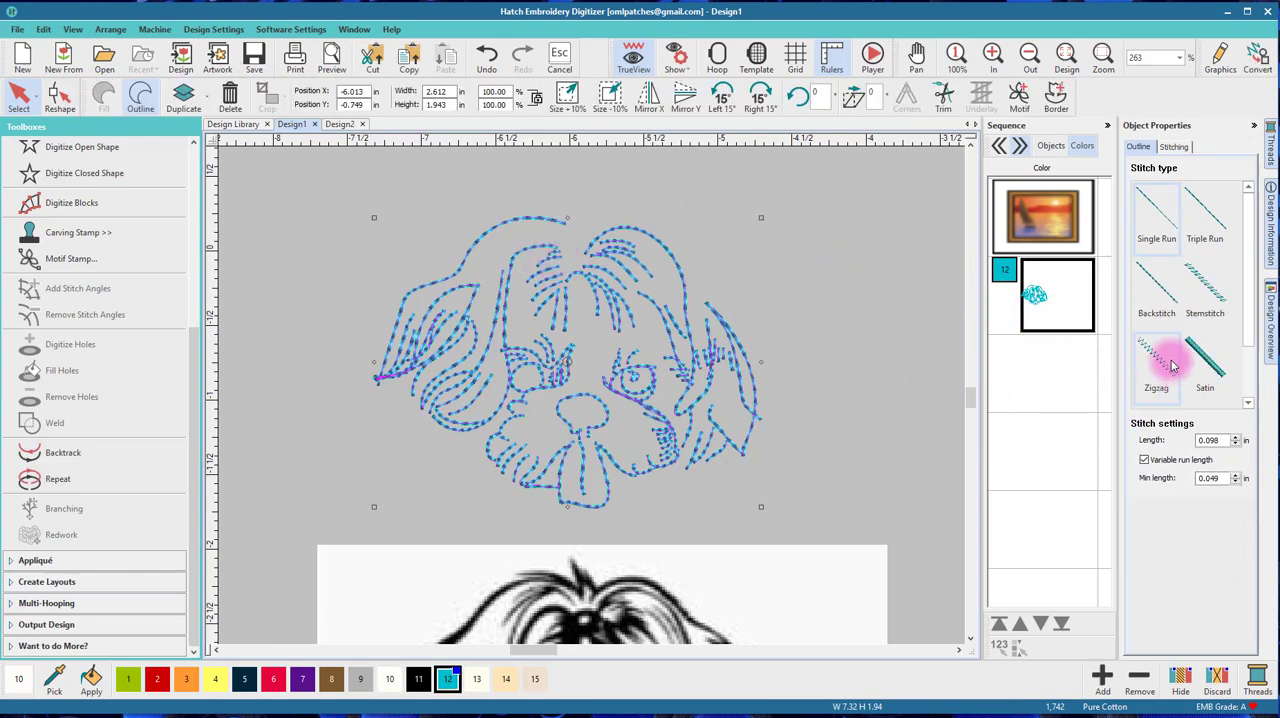
{"action": "left_click", "coordinate": [1164, 295]}
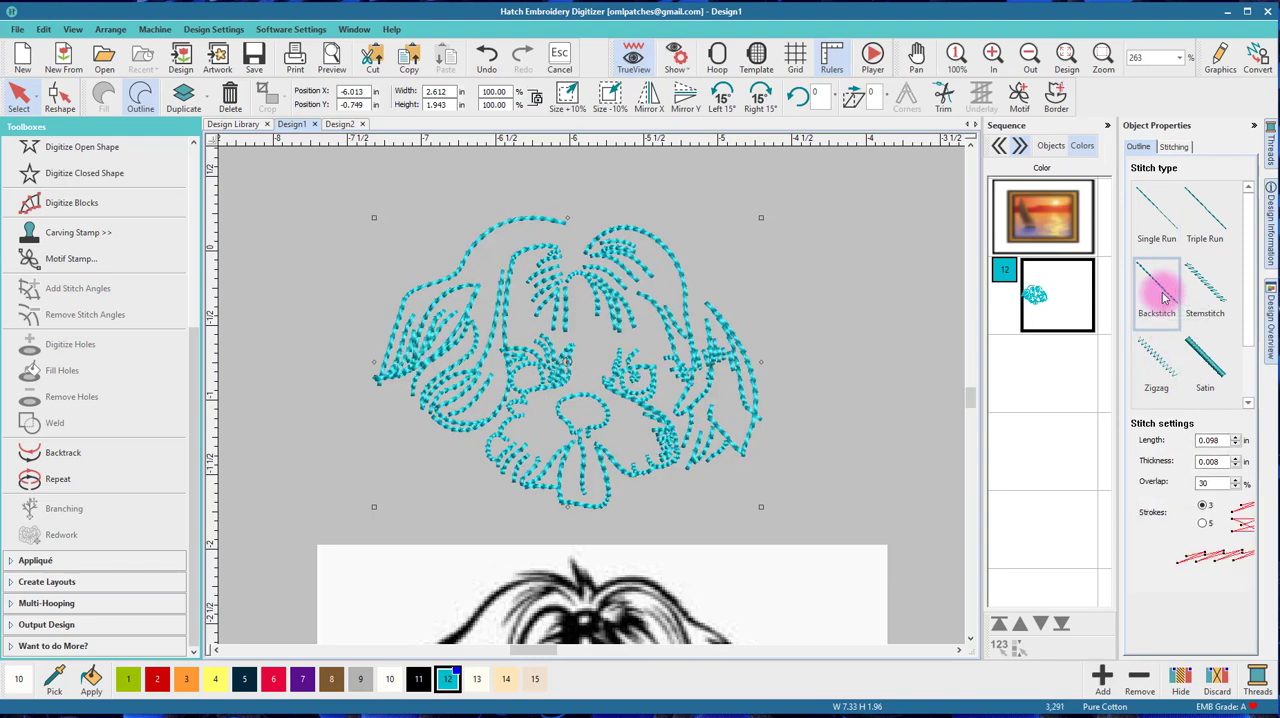
{"action": "left_click", "coordinate": [1213, 294]}
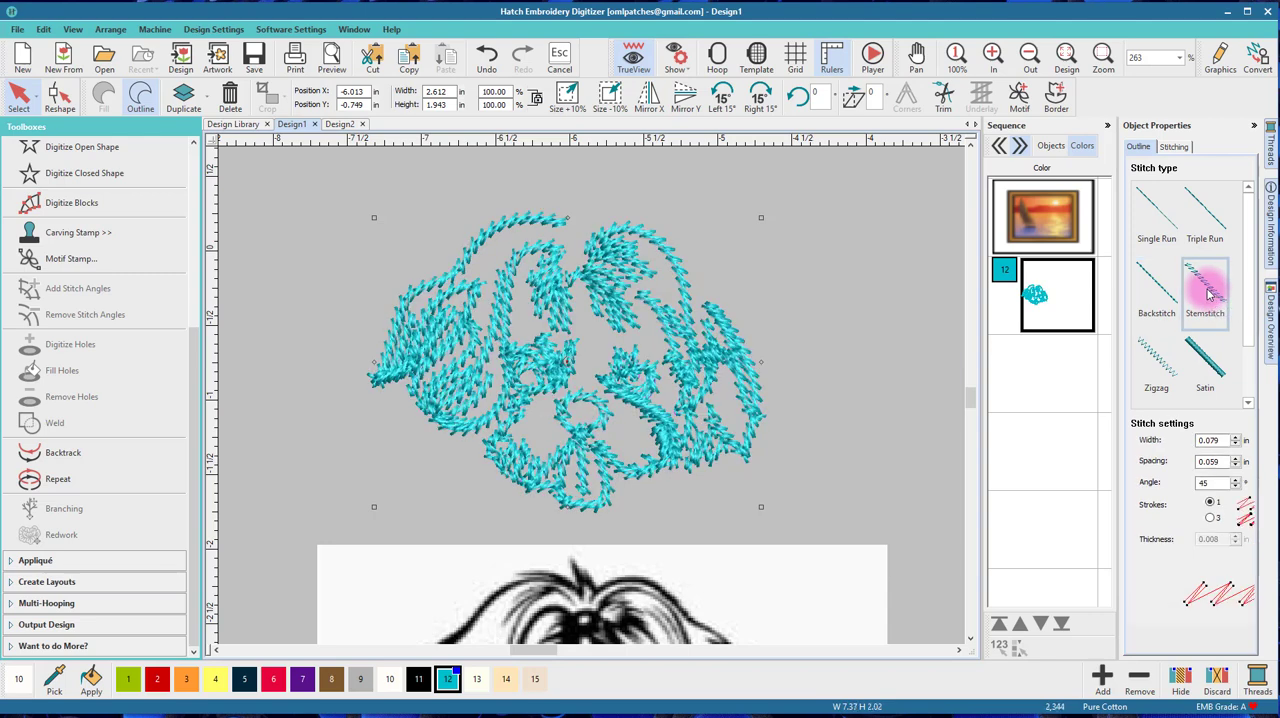
{"action": "left_click", "coordinate": [1213, 223]}
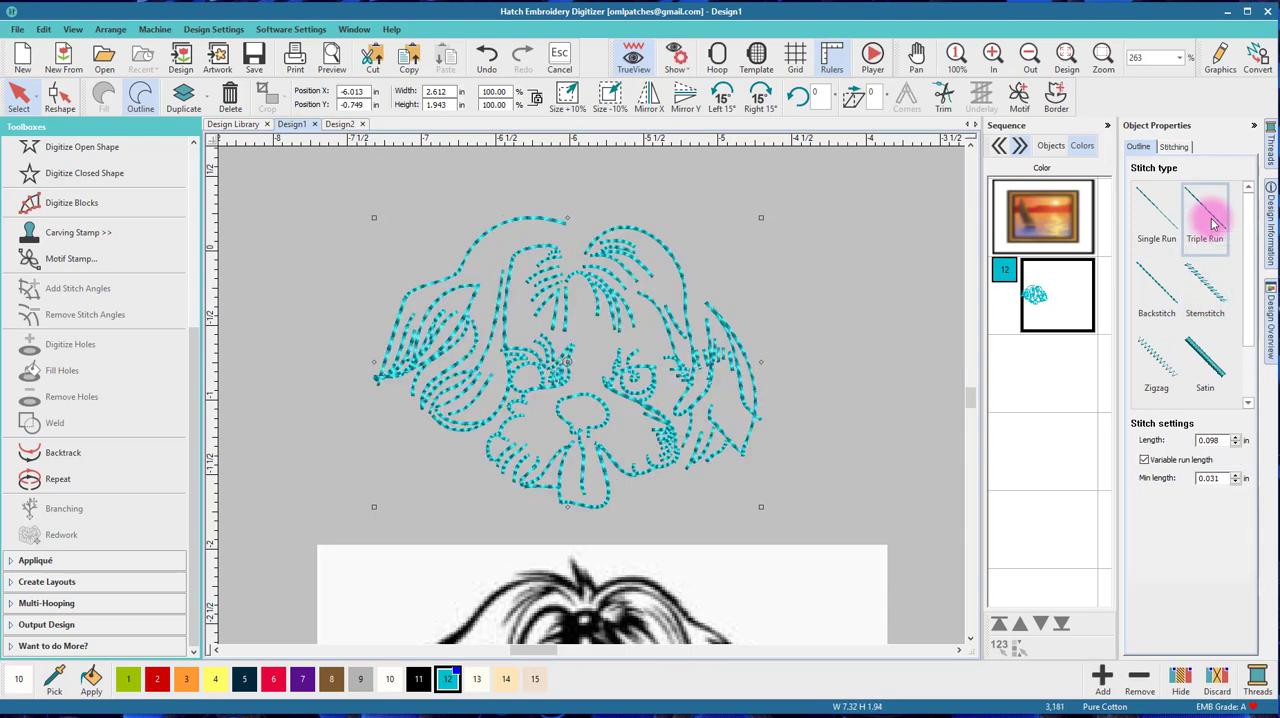
{"action": "left_click", "coordinate": [1160, 299]}
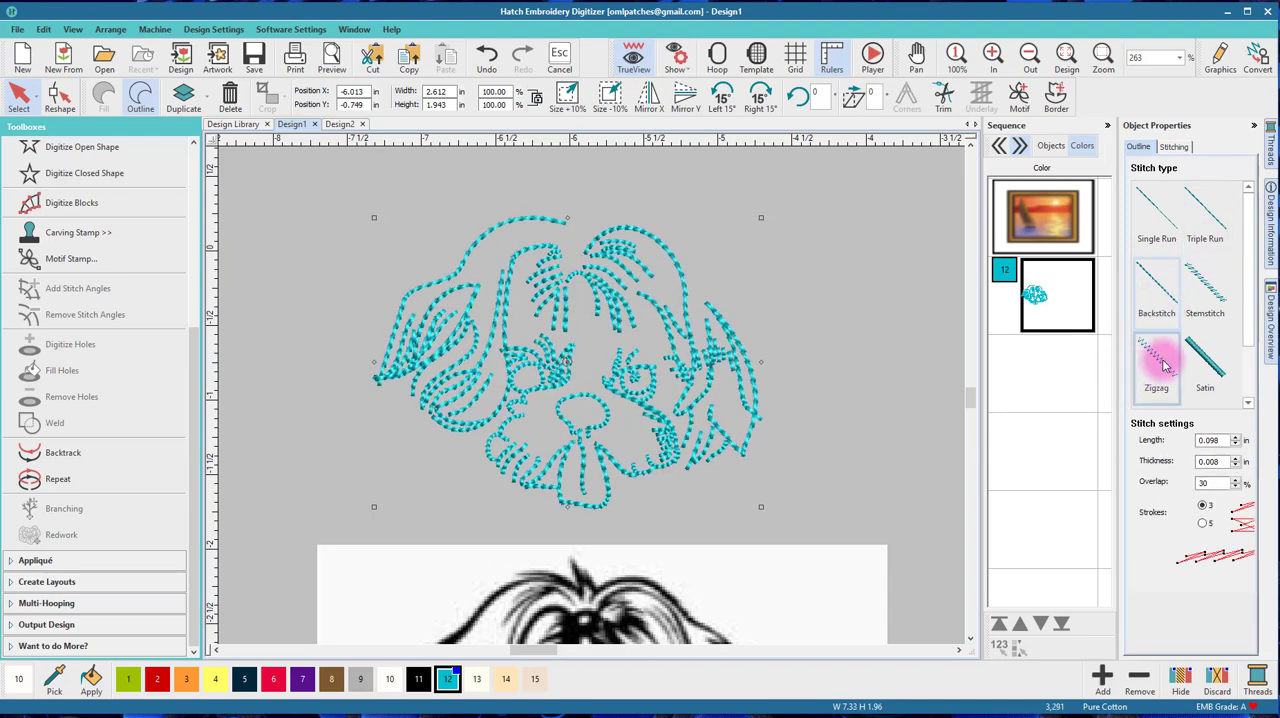
{"action": "left_click", "coordinate": [1165, 366]}
{"action": "left_click", "coordinate": [1143, 316]}
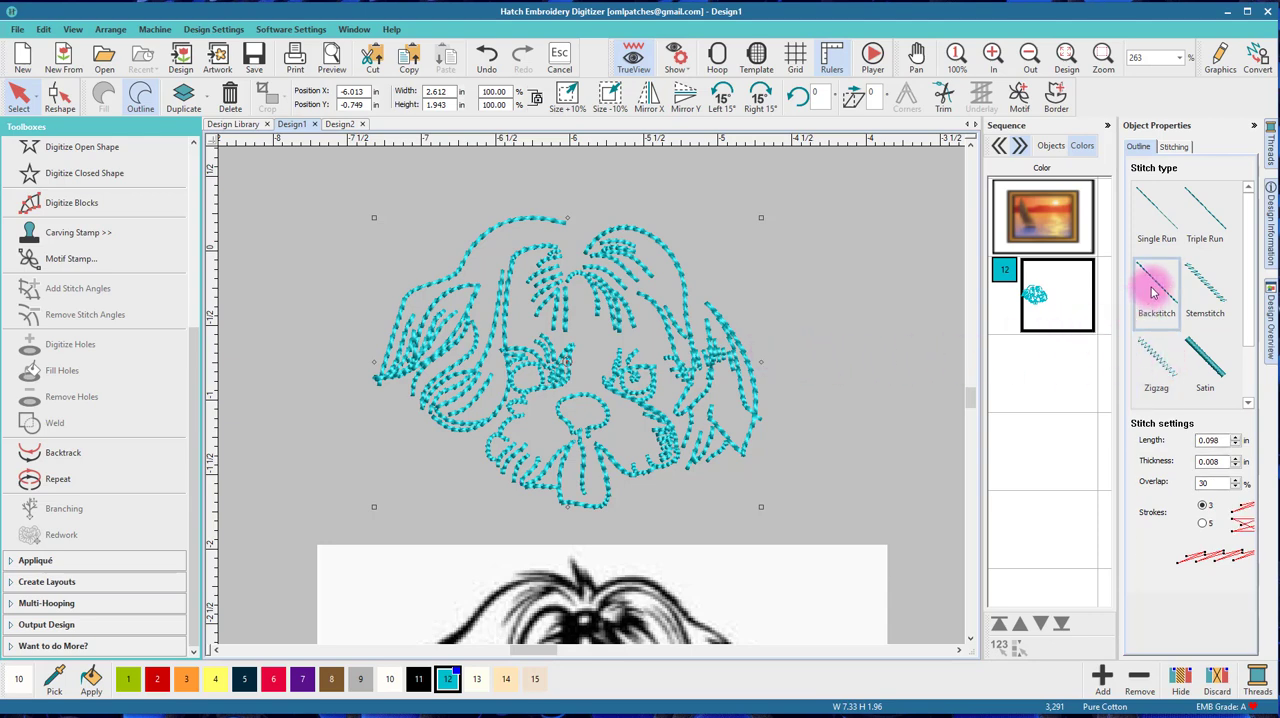
{"action": "left_click", "coordinate": [837, 312]}
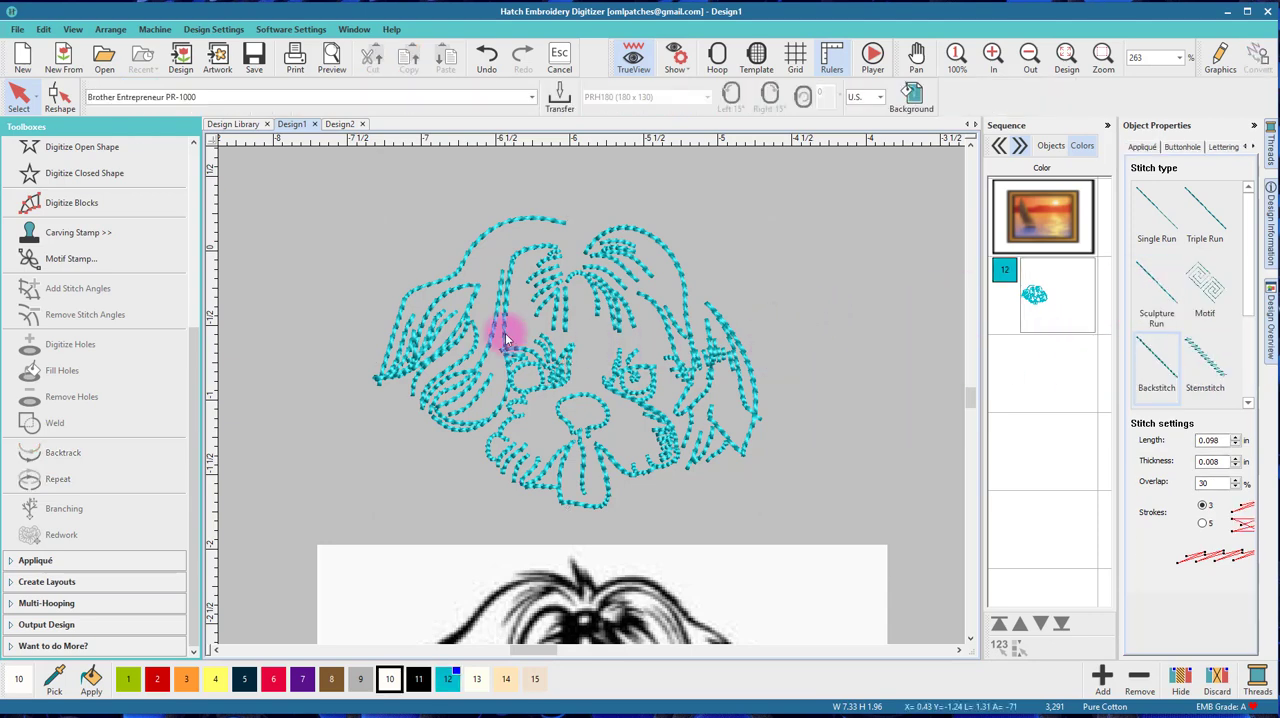
{"action": "scroll", "coordinate": [466, 330], "scroll_direction": "down", "scroll_amount": 3}
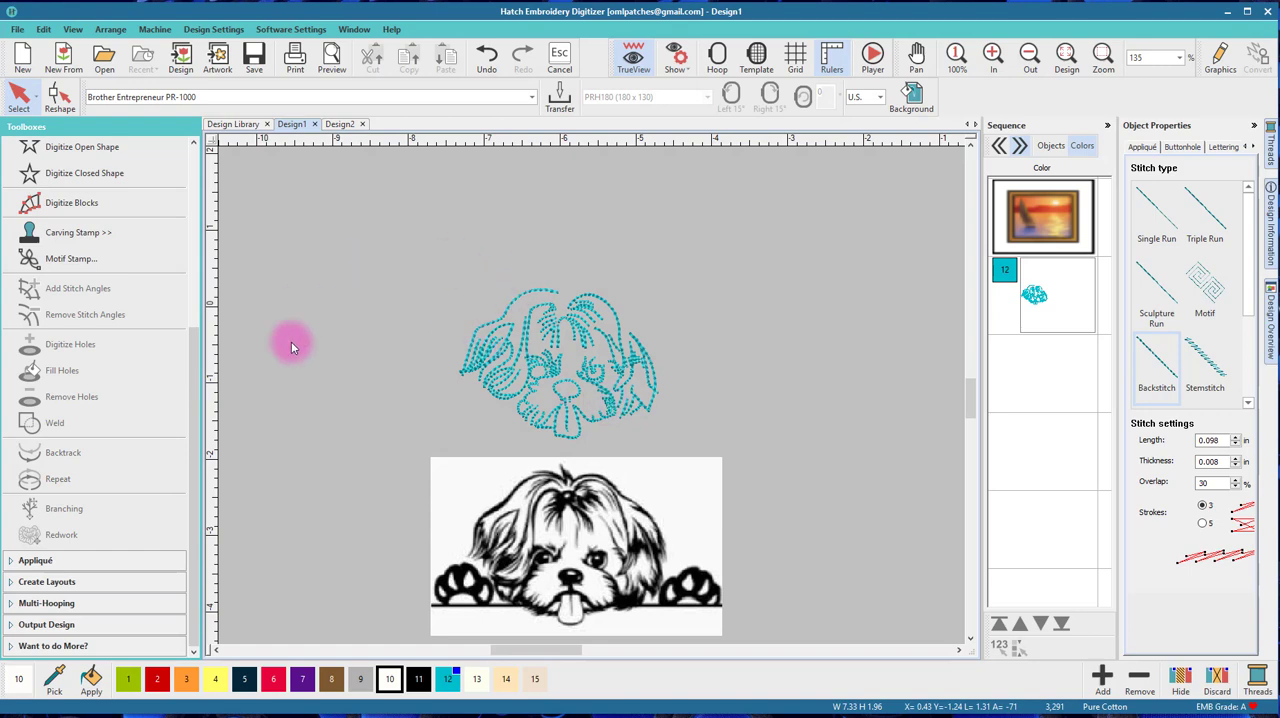
{"action": "left_click_drag", "start_coordinate": [459, 427], "coordinate": [614, 586]}
{"action": "scroll", "coordinate": [592, 400], "scroll_direction": "up", "scroll_amount": 5}
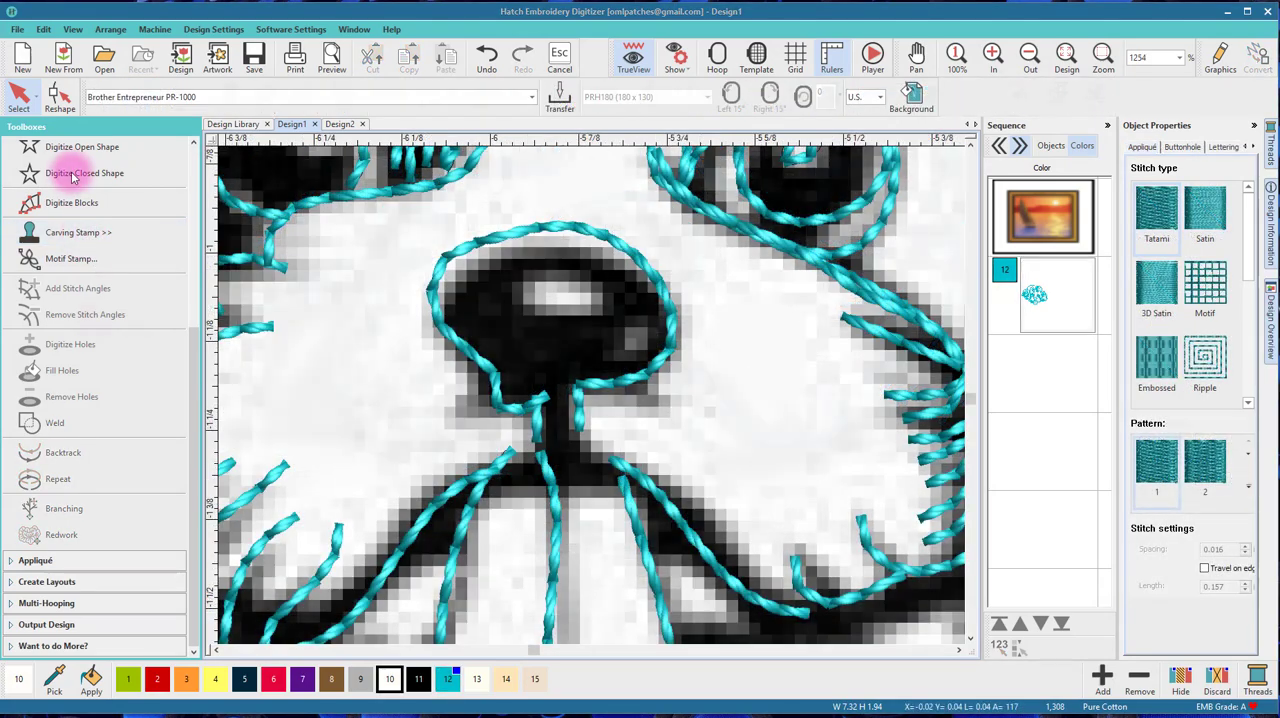
Start a closed fill shape and trace the nose's top edge and right side.
{"action": "left_click", "coordinate": [72, 172]}
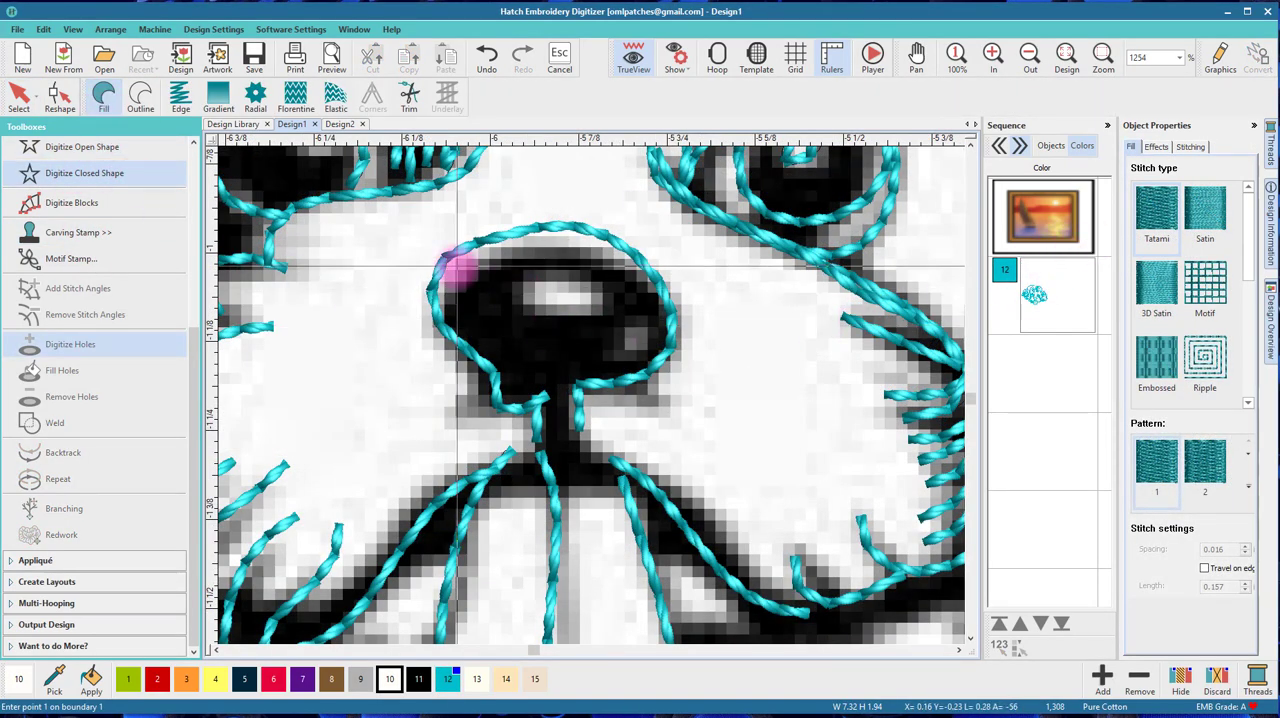
{"action": "left_click", "coordinate": [494, 239]}
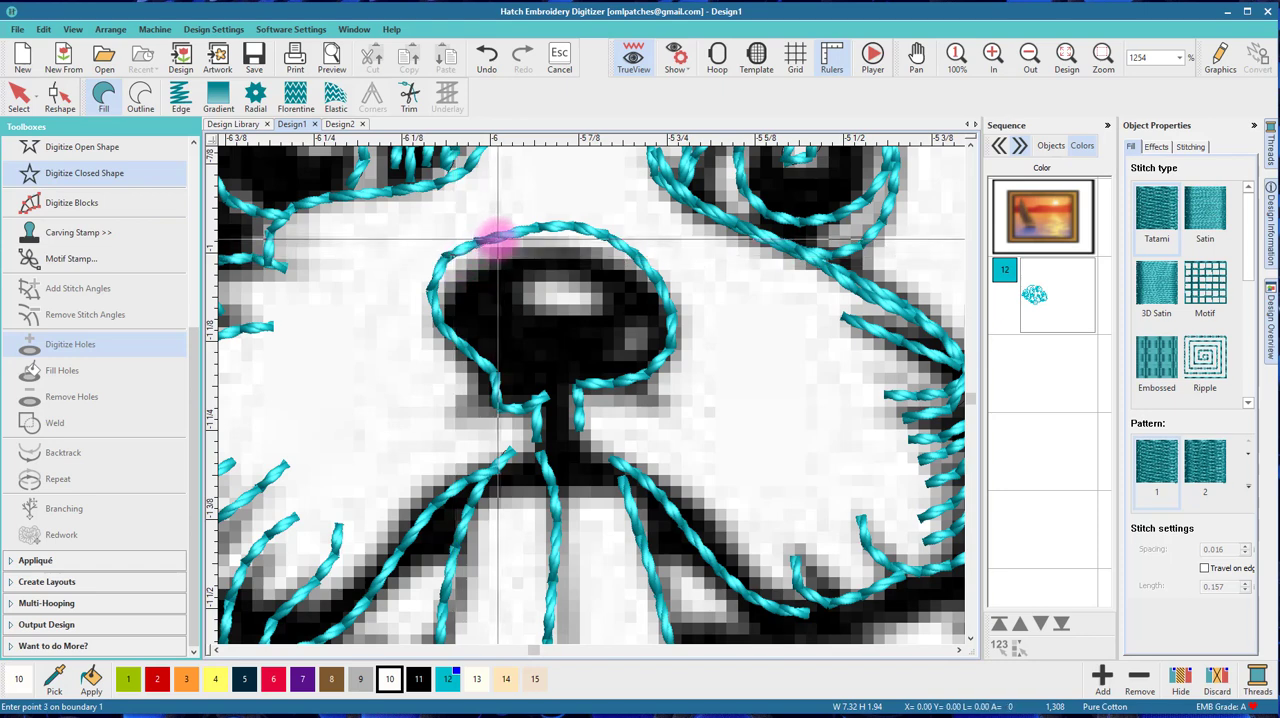
{"action": "left_click", "coordinate": [500, 229]}
{"action": "left_click", "coordinate": [564, 229]}
{"action": "left_click", "coordinate": [630, 250]}
{"action": "left_click", "coordinate": [674, 329]}
{"action": "left_click", "coordinate": [654, 363]}
{"action": "left_click", "coordinate": [634, 382]}
Trace the nose's bottom and left side, then close the outline into a fill.
{"action": "left_click", "coordinate": [580, 381]}
{"action": "left_click", "coordinate": [532, 392]}
{"action": "left_click", "coordinate": [532, 401]}
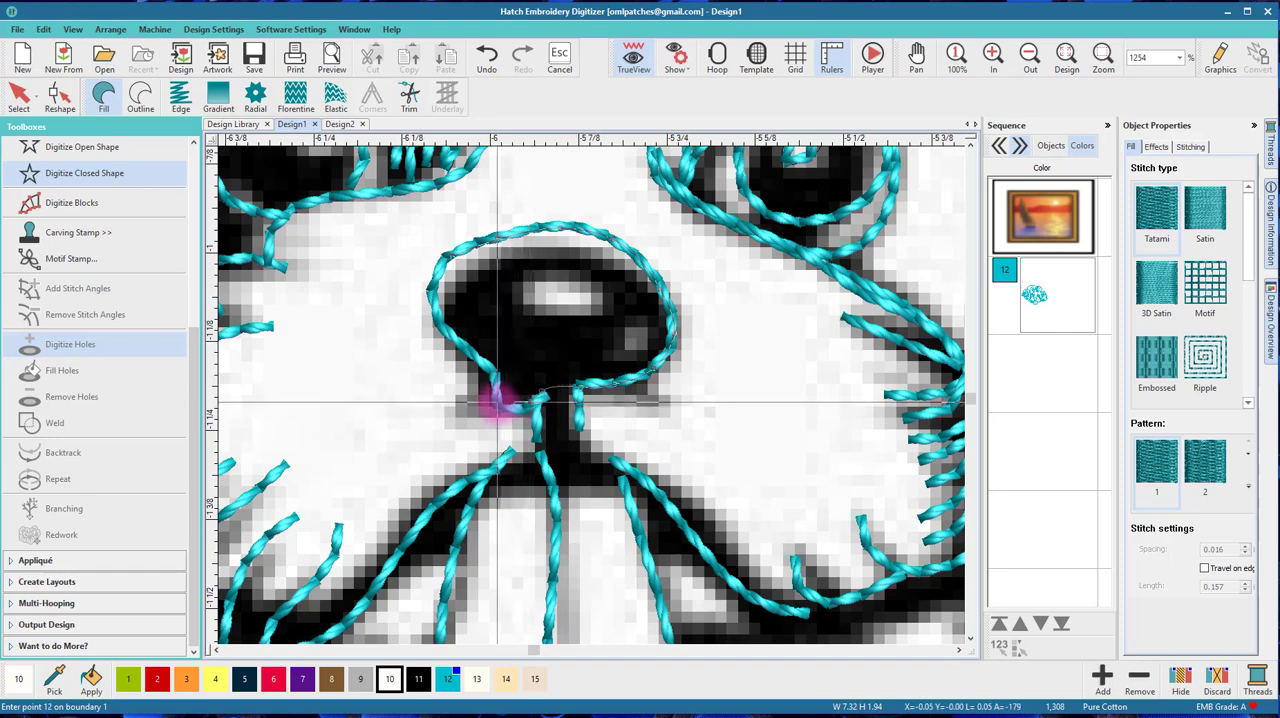
{"action": "left_click", "coordinate": [489, 365]}
{"action": "left_click", "coordinate": [458, 338]}
{"action": "left_click", "coordinate": [431, 298]}
{"action": "left_click", "coordinate": [455, 258]}
{"action": "key", "text": "Return"}
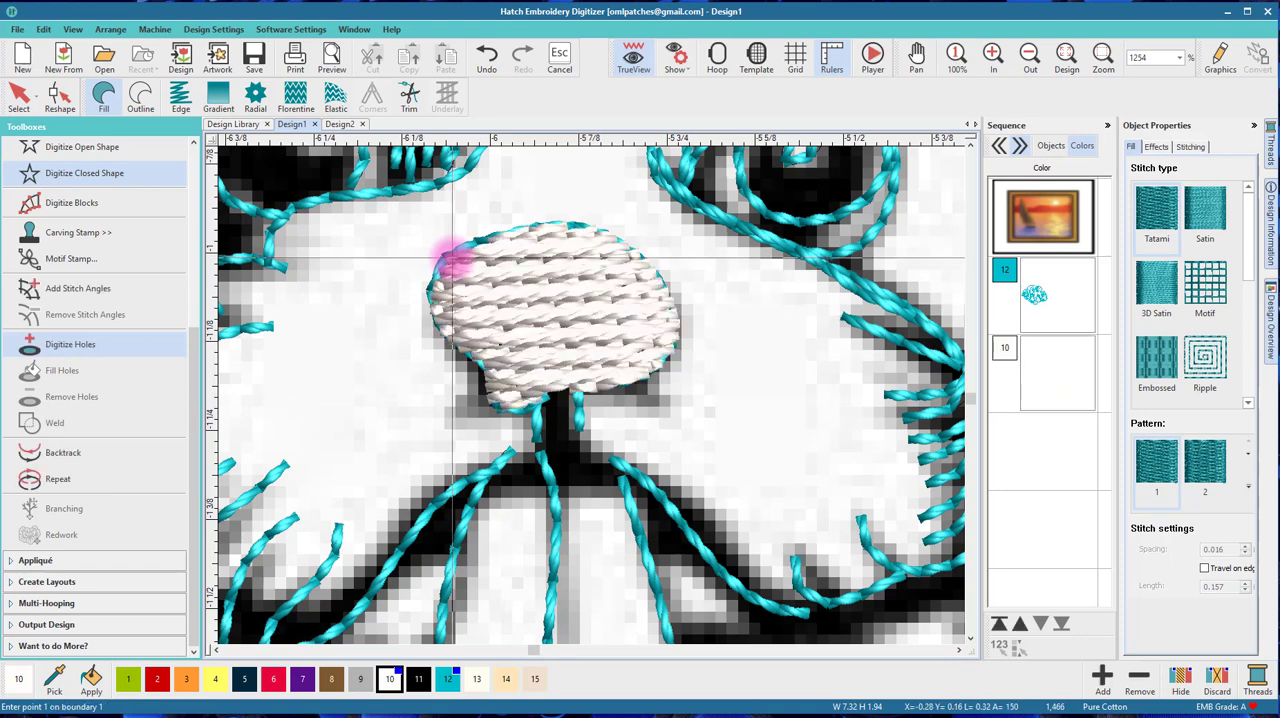
Give the nose fill thread 12, disable underlay and pull compensation, and widen spacing.
{"action": "left_click", "coordinate": [8, 95]}
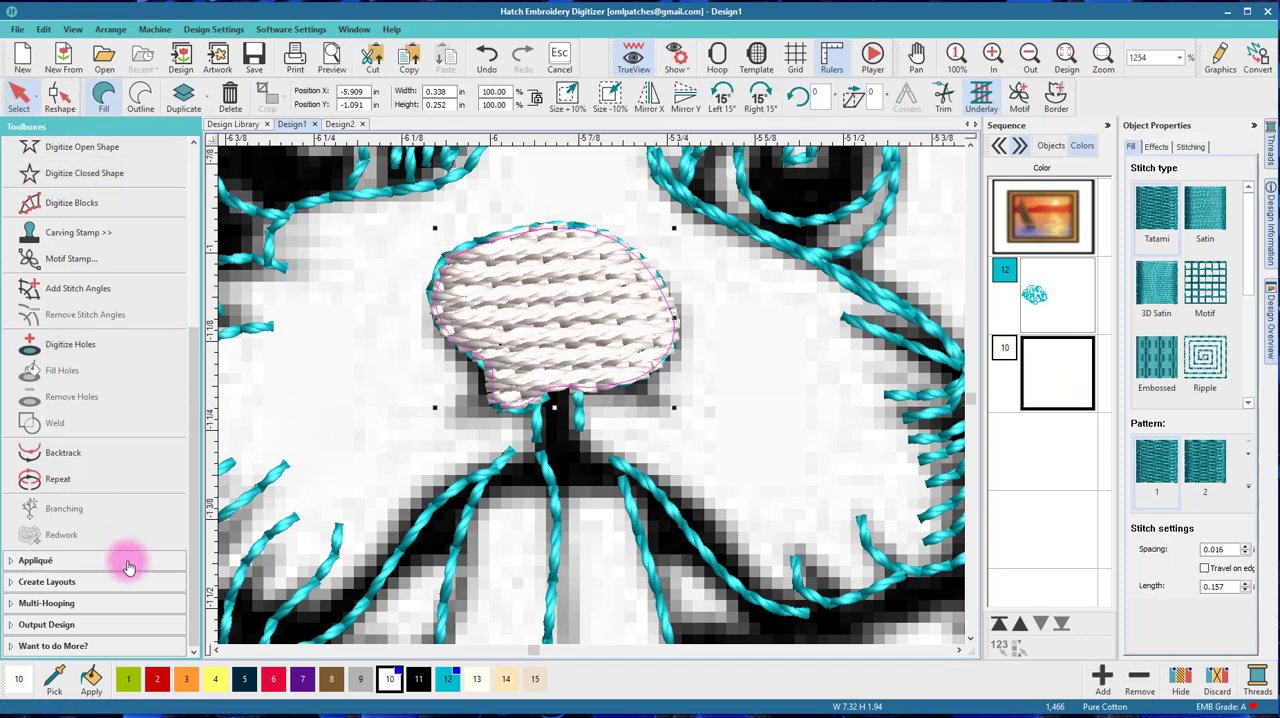
{"action": "left_click", "coordinate": [447, 684]}
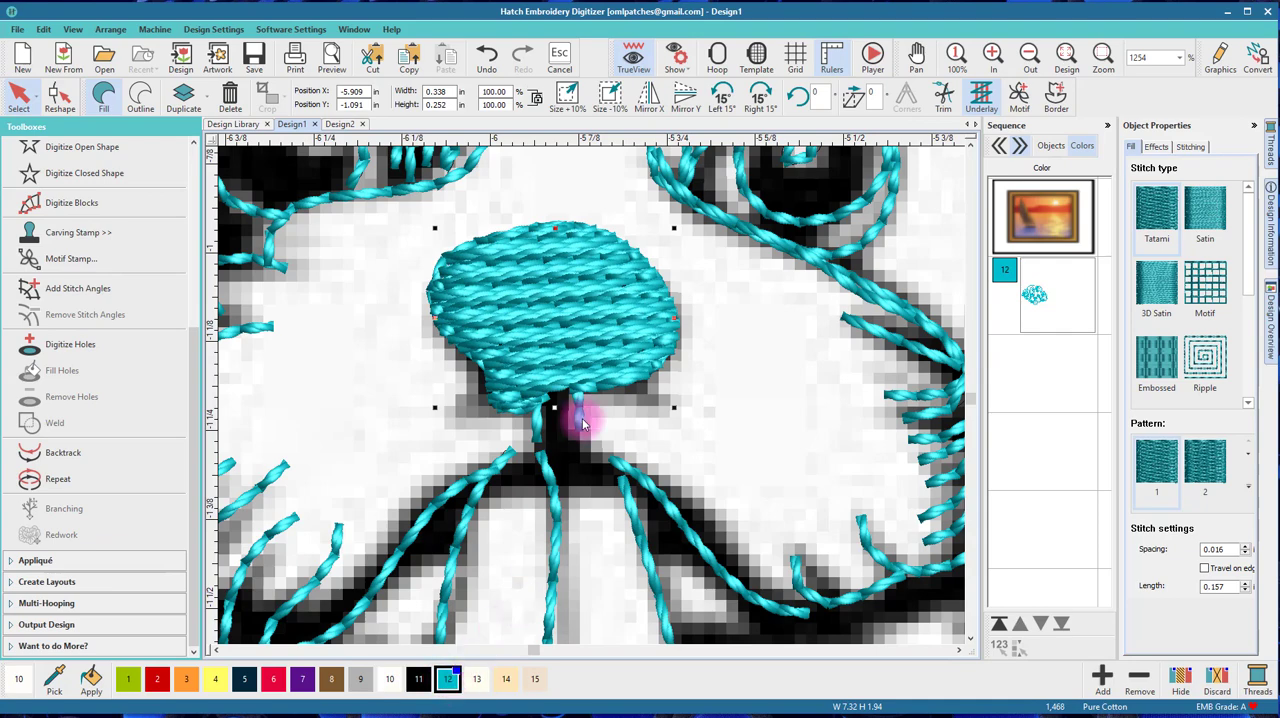
{"action": "scroll", "coordinate": [575, 420], "scroll_direction": "down", "scroll_amount": 1}
{"action": "scroll", "coordinate": [590, 400], "scroll_direction": "down", "scroll_amount": 1}
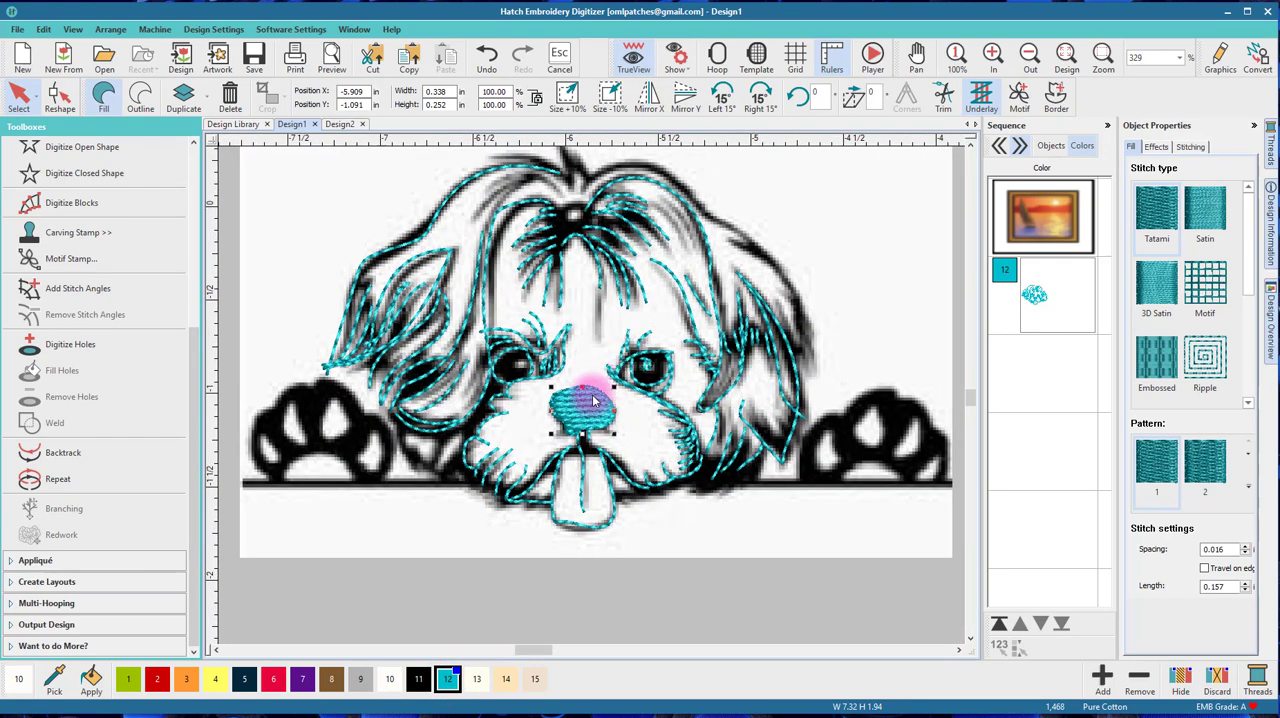
{"action": "left_click", "coordinate": [1189, 148]}
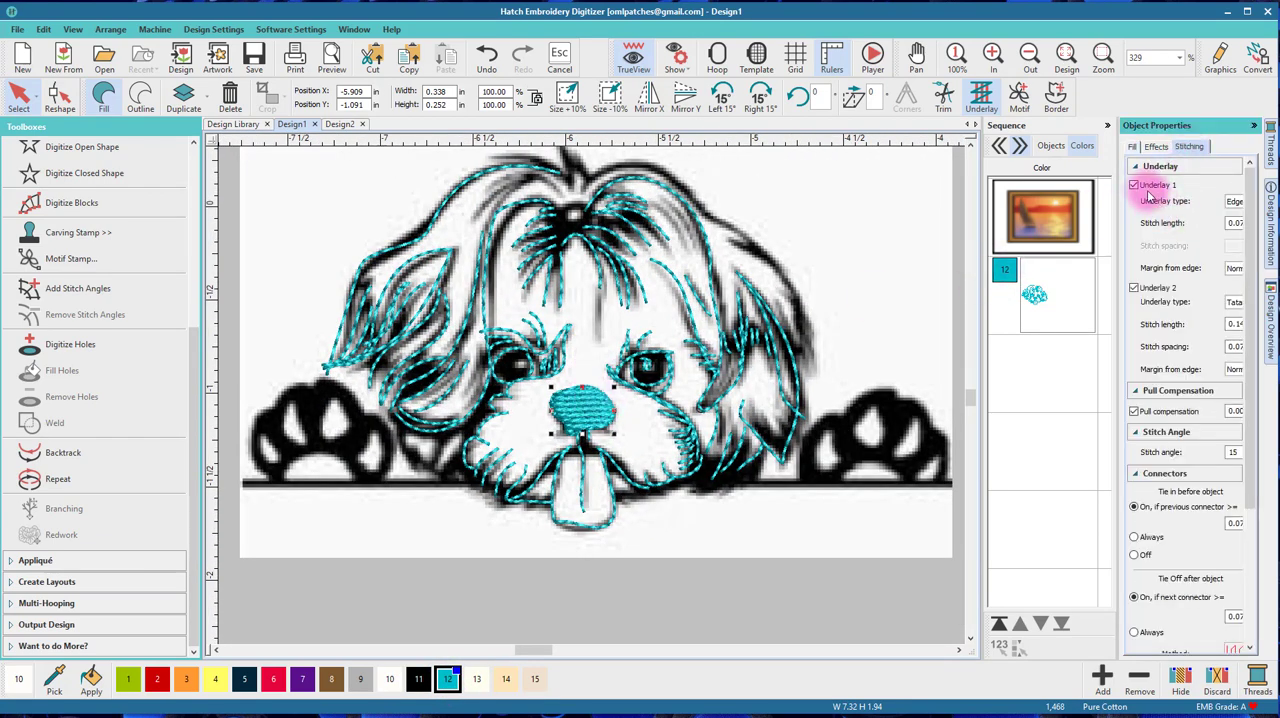
{"action": "left_click", "coordinate": [1134, 186]}
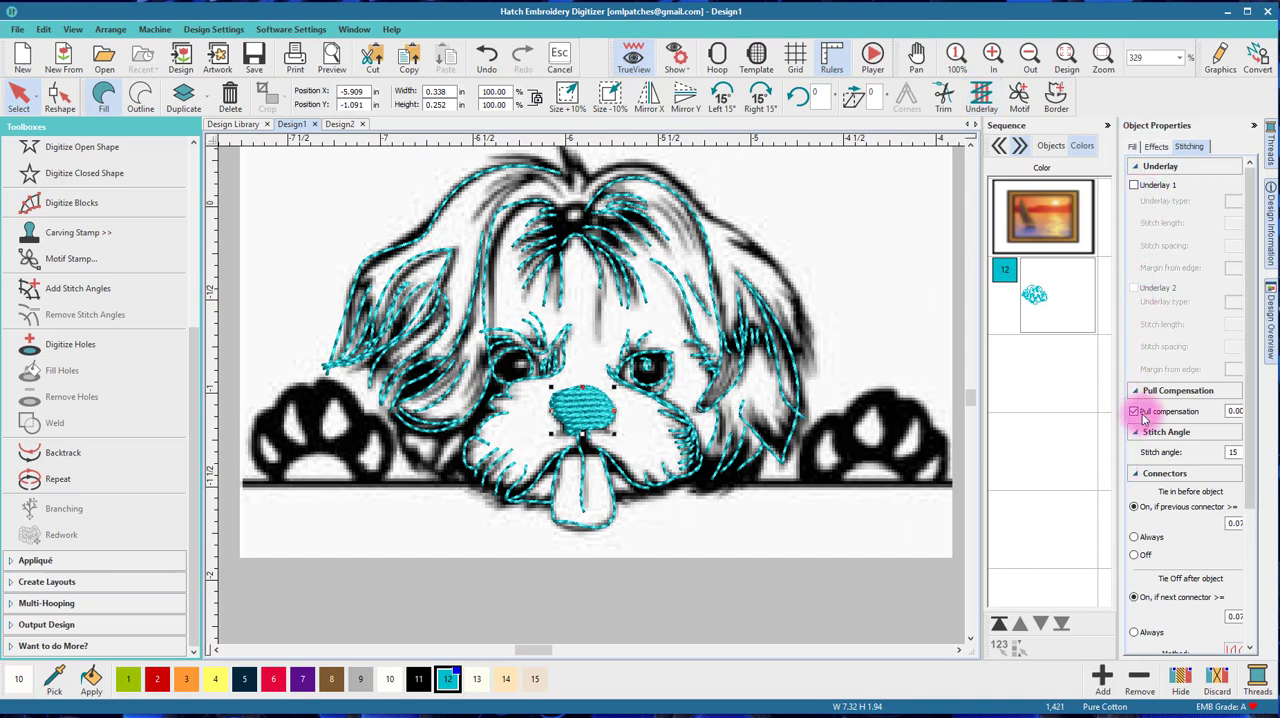
{"action": "left_click", "coordinate": [1134, 413]}
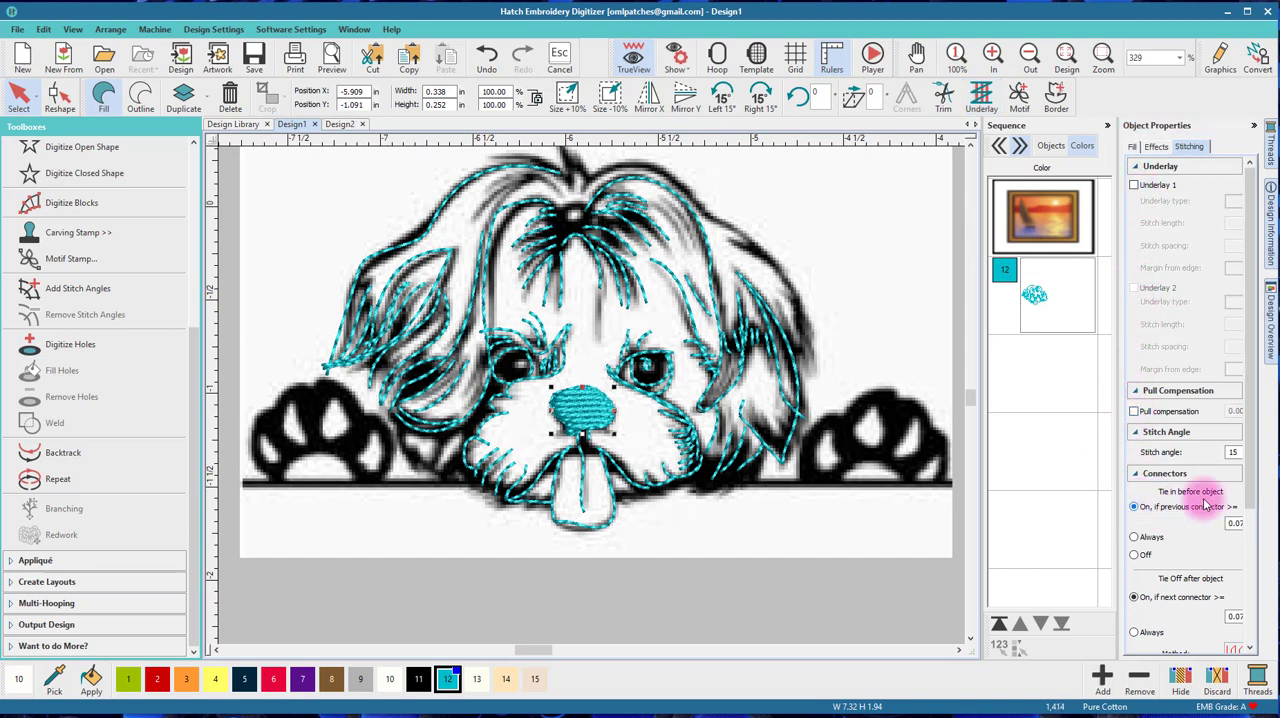
{"action": "left_click_drag", "start_coordinate": [1237, 465], "coordinate": [1268, 637]}
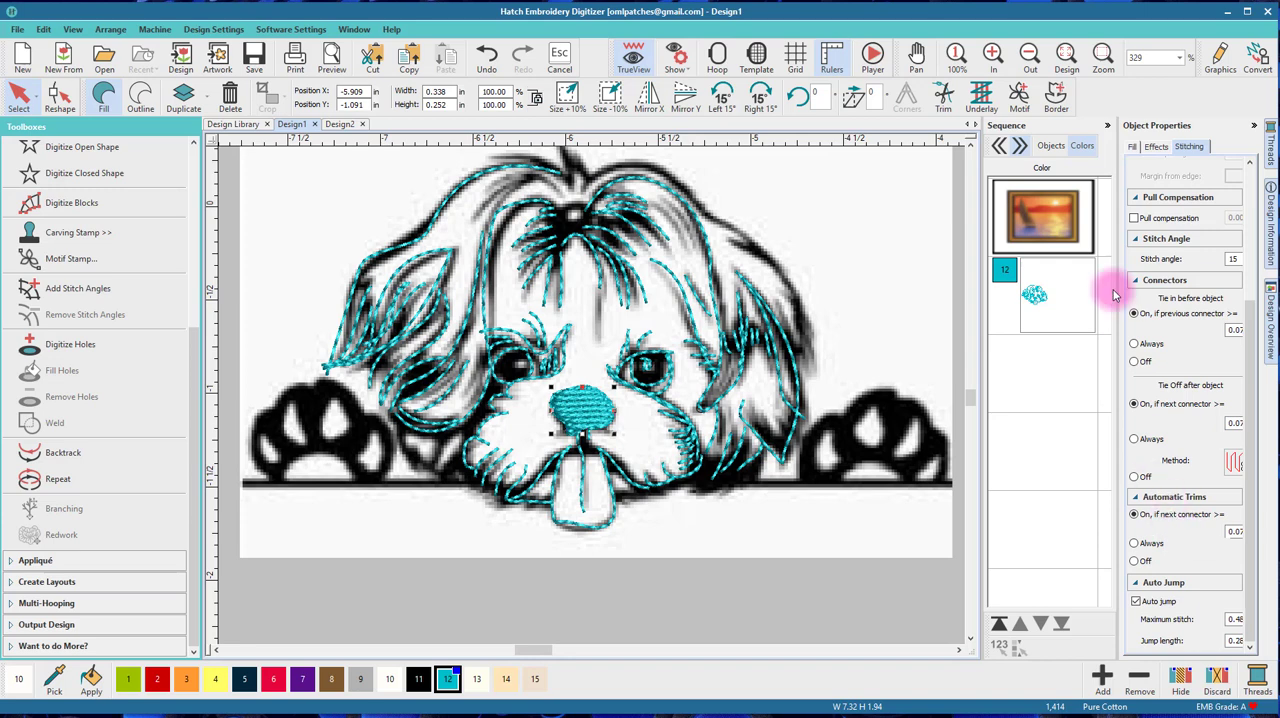
{"action": "left_click", "coordinate": [1131, 147]}
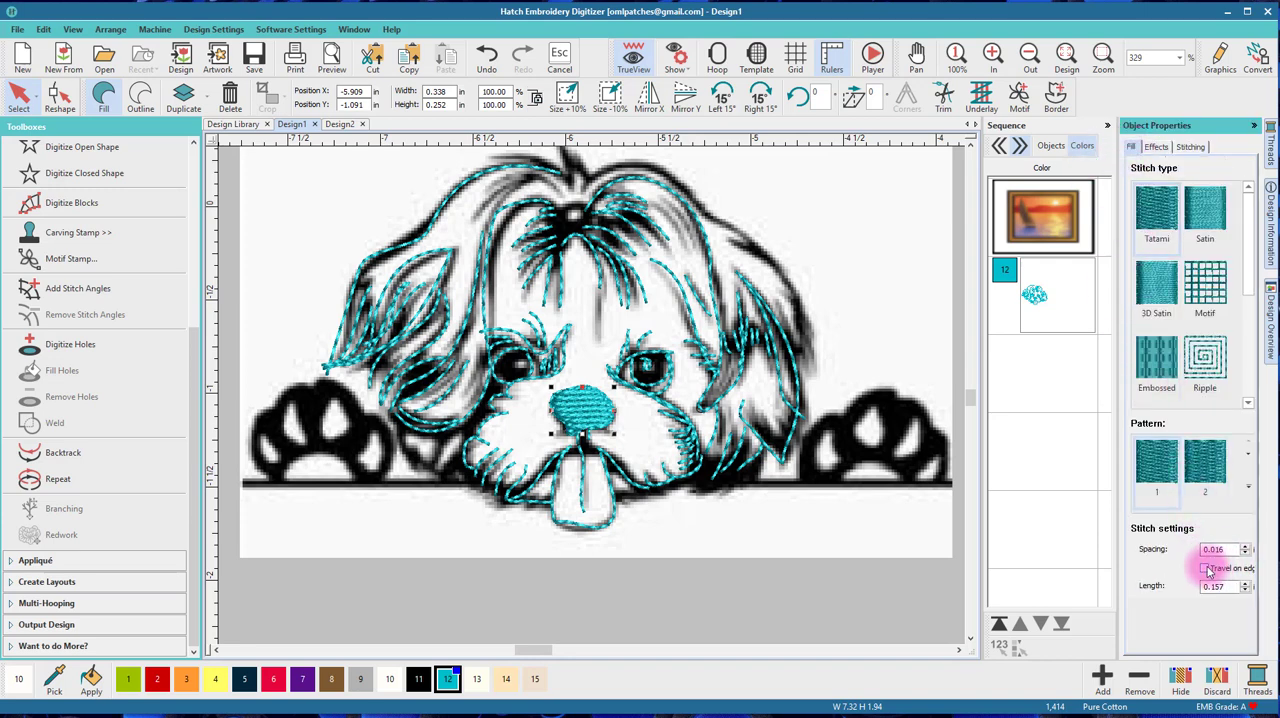
{"action": "left_click", "coordinate": [1247, 546]}
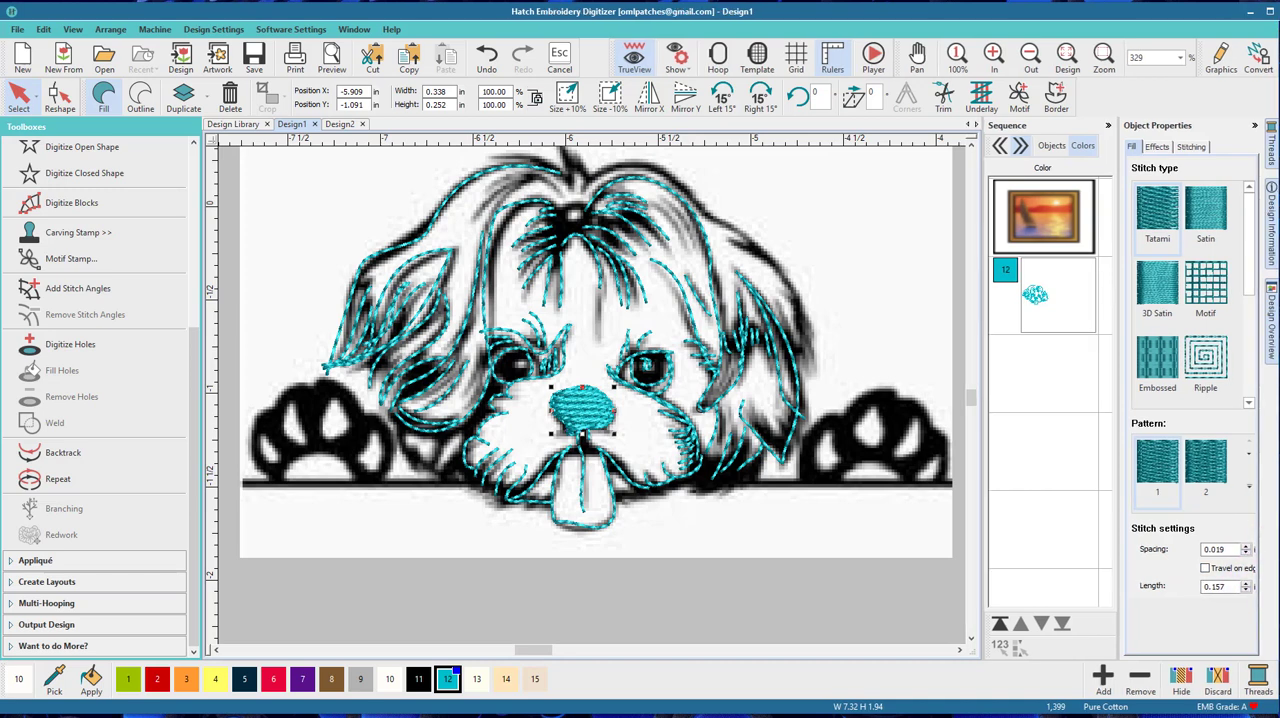
Raise the nose fill spacing to 0.036 and enable Travel on edge.
{"action": "left_click_drag", "start_coordinate": [1275, 543], "coordinate": [1279, 545]}
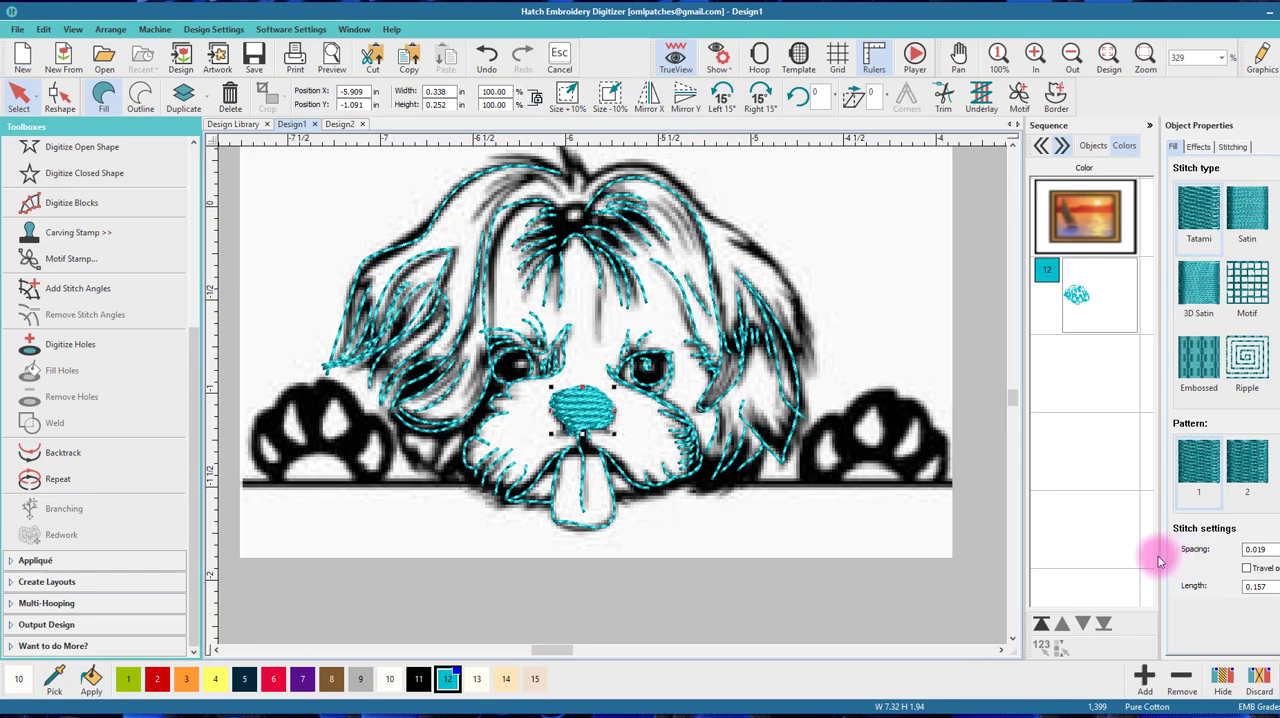
{"action": "left_click_drag", "start_coordinate": [1160, 557], "coordinate": [1114, 557]}
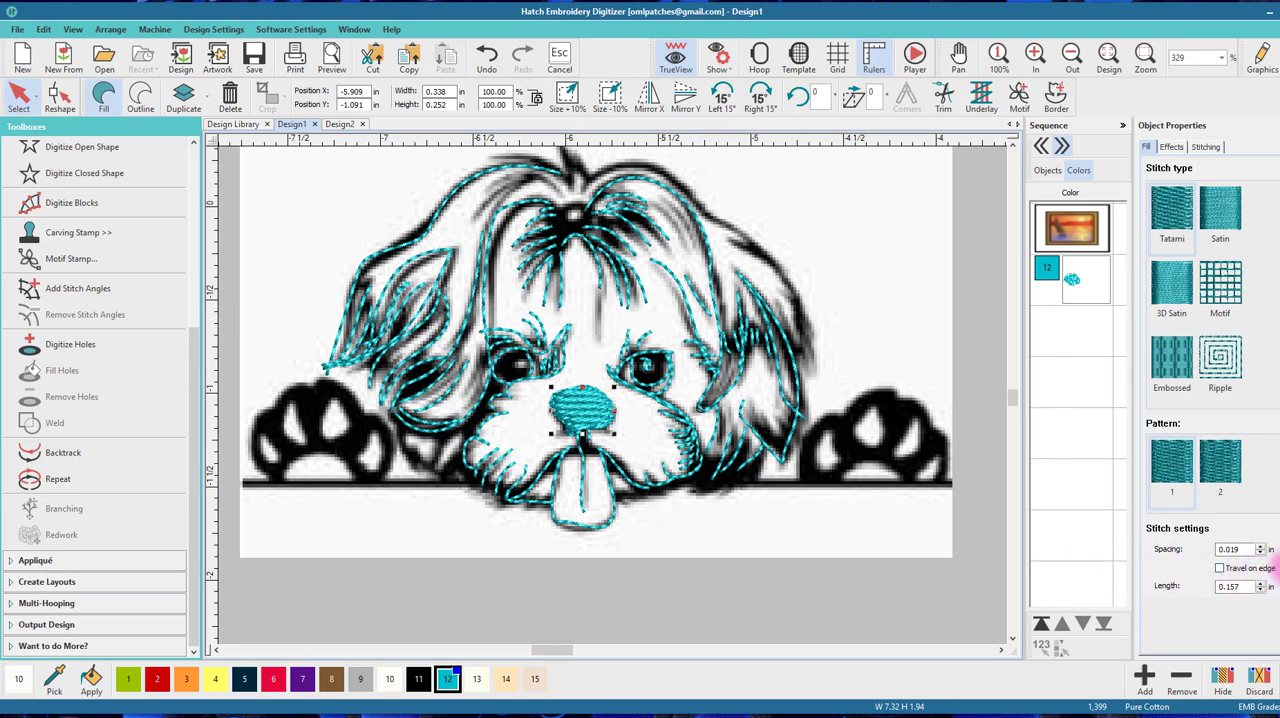
{"action": "left_click", "coordinate": [1260, 546]}
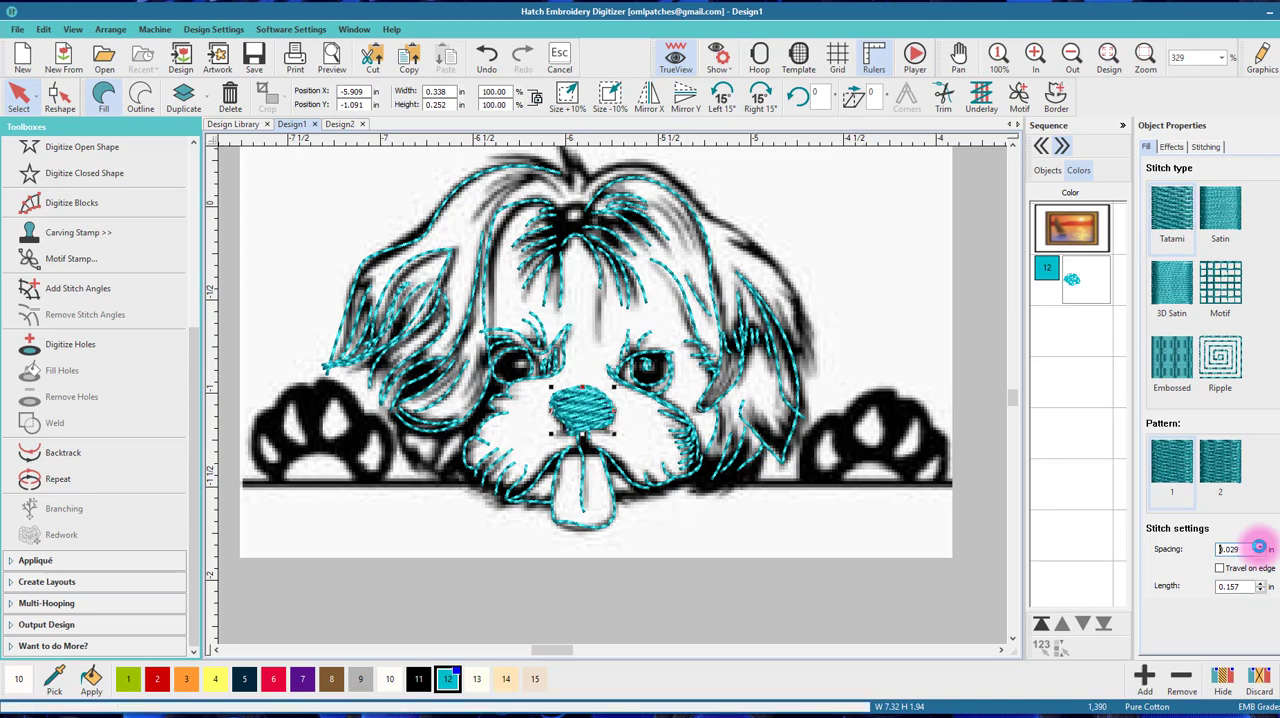
{"action": "left_click", "coordinate": [1259, 546]}
{"action": "left_click", "coordinate": [1259, 546]}
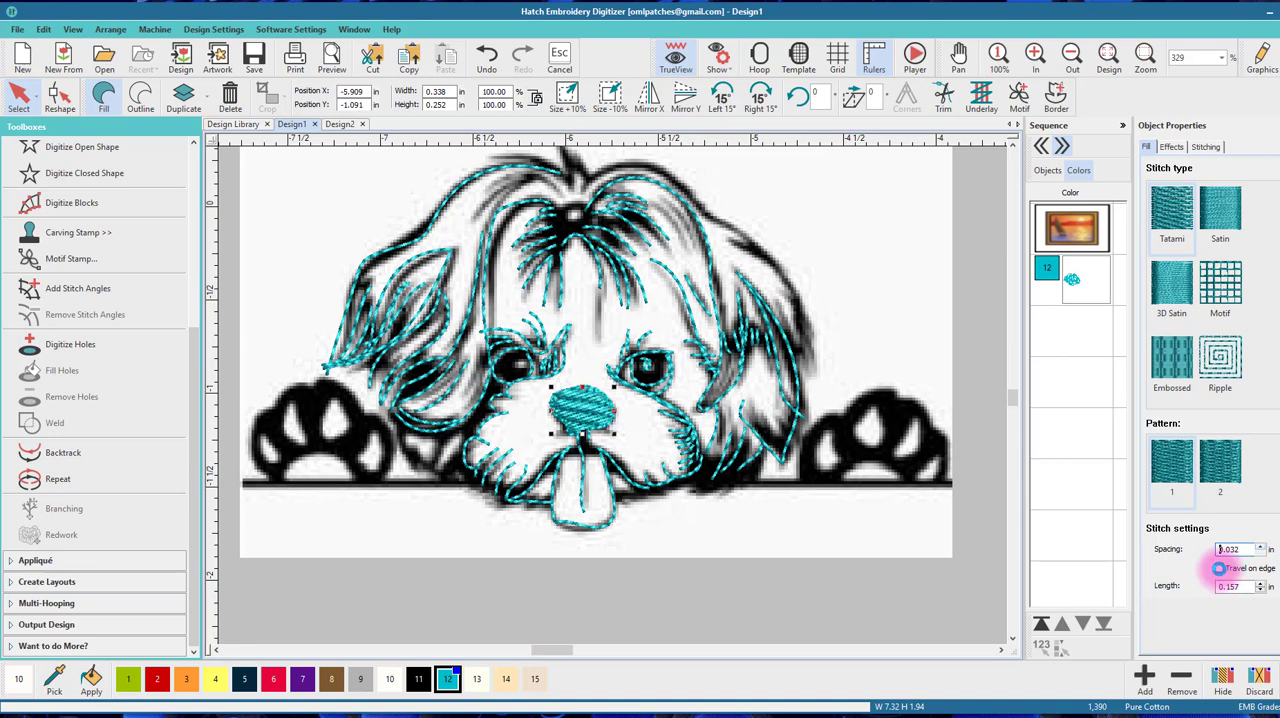
{"action": "left_click", "coordinate": [1219, 568]}
{"action": "left_click", "coordinate": [1219, 568]}
{"action": "double_click", "coordinate": [1228, 550]}
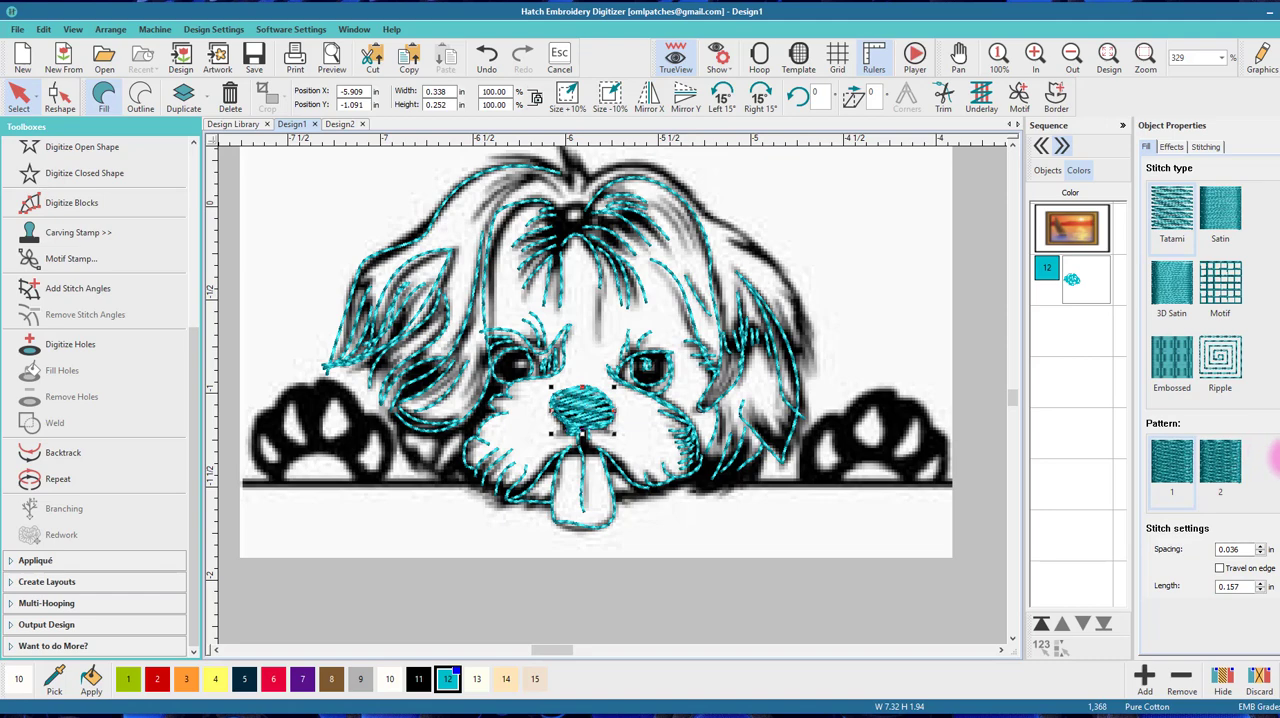
{"action": "scroll", "coordinate": [596, 421], "scroll_direction": "up", "scroll_amount": 3}
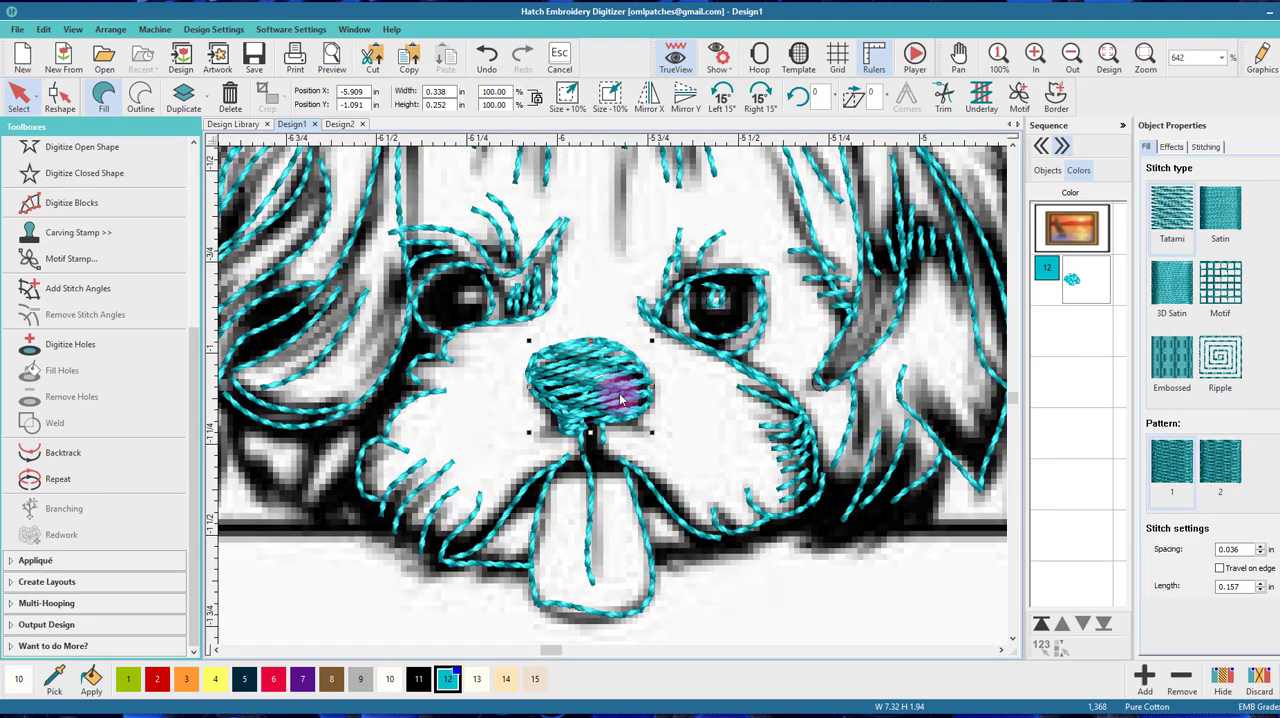
{"action": "scroll", "coordinate": [620, 399], "scroll_direction": "up", "scroll_amount": 2}
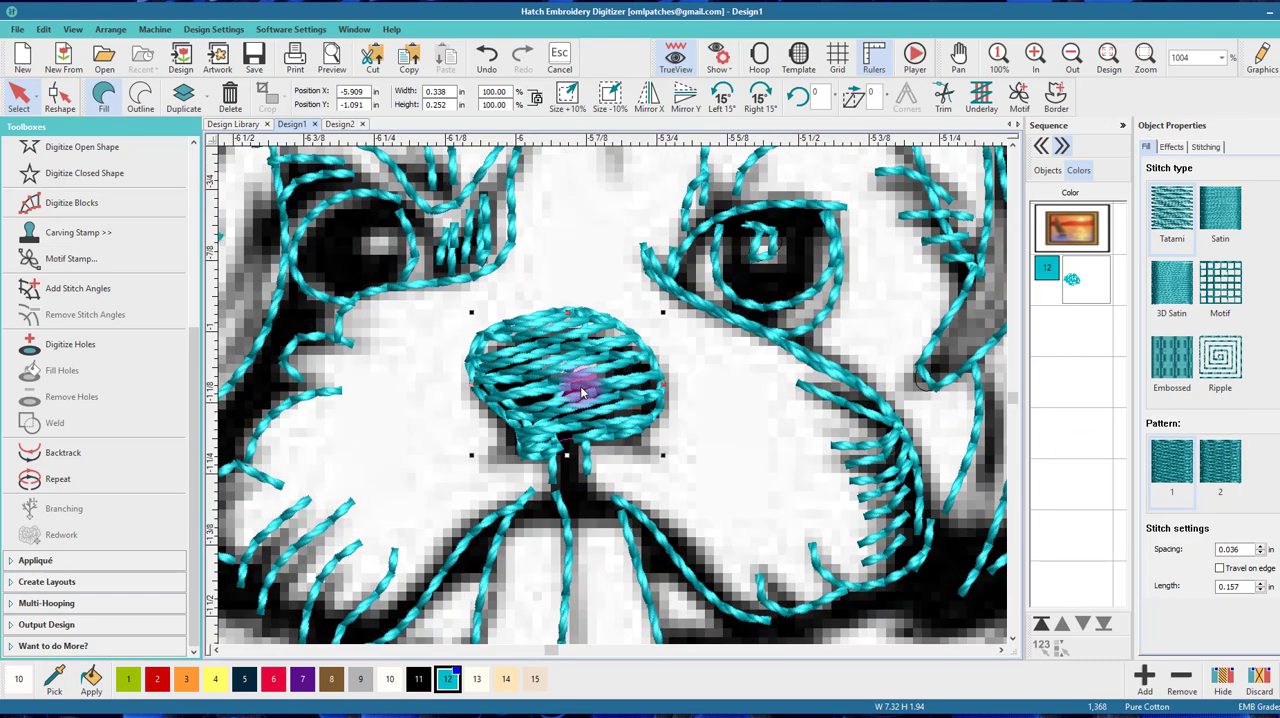
{"action": "left_click", "coordinate": [1219, 568]}
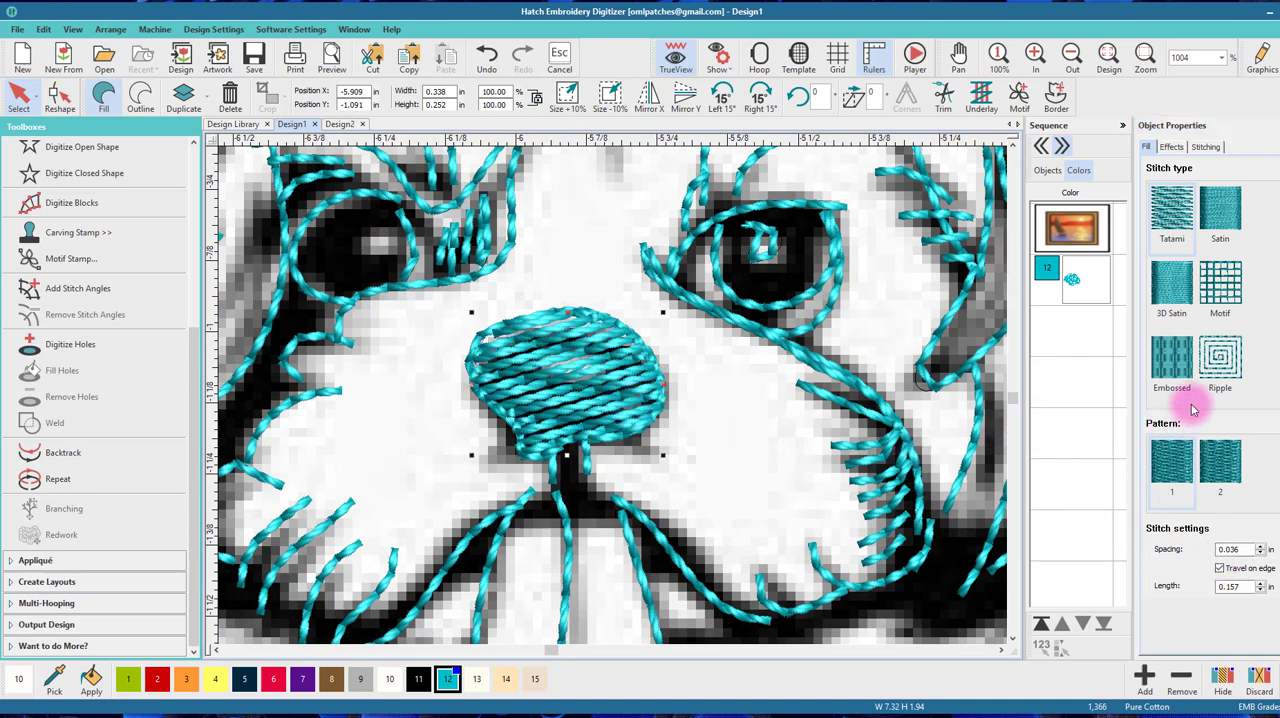
{"action": "left_click", "coordinate": [1272, 486]}
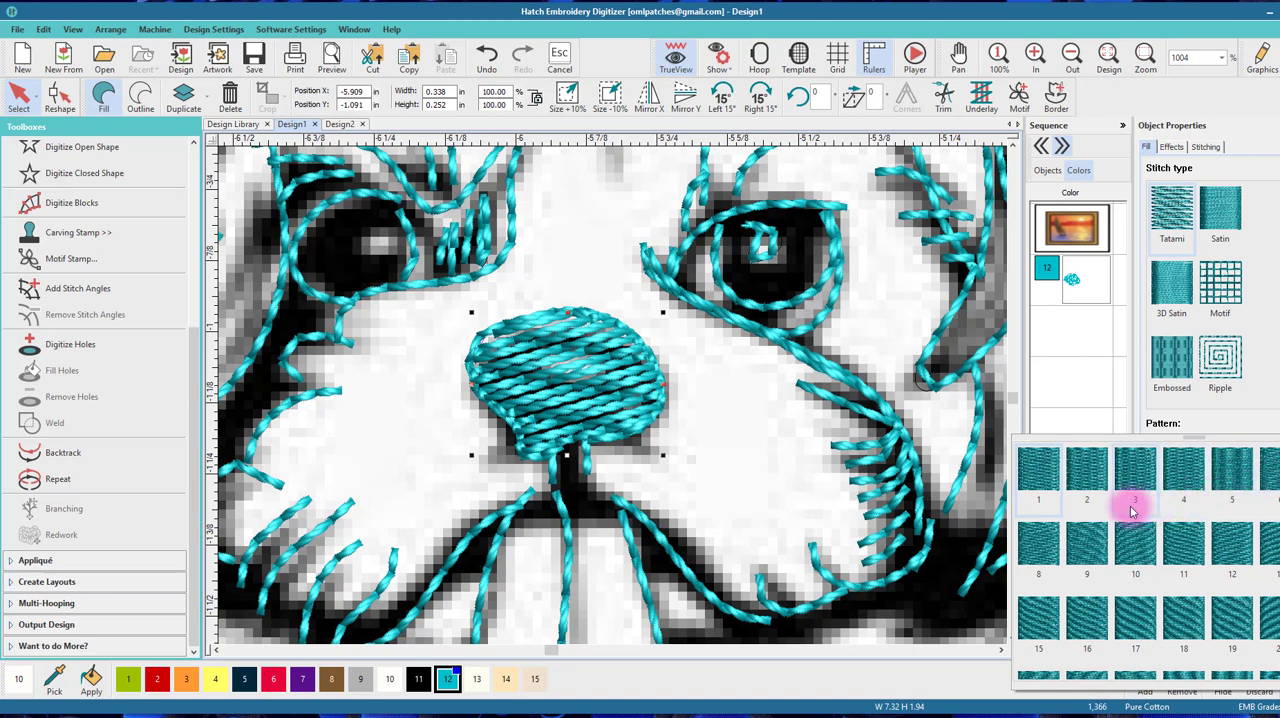
{"action": "scroll", "coordinate": [1129, 512], "scroll_direction": "down", "scroll_amount": 3}
{"action": "scroll", "coordinate": [1140, 525], "scroll_direction": "down", "scroll_amount": 2}
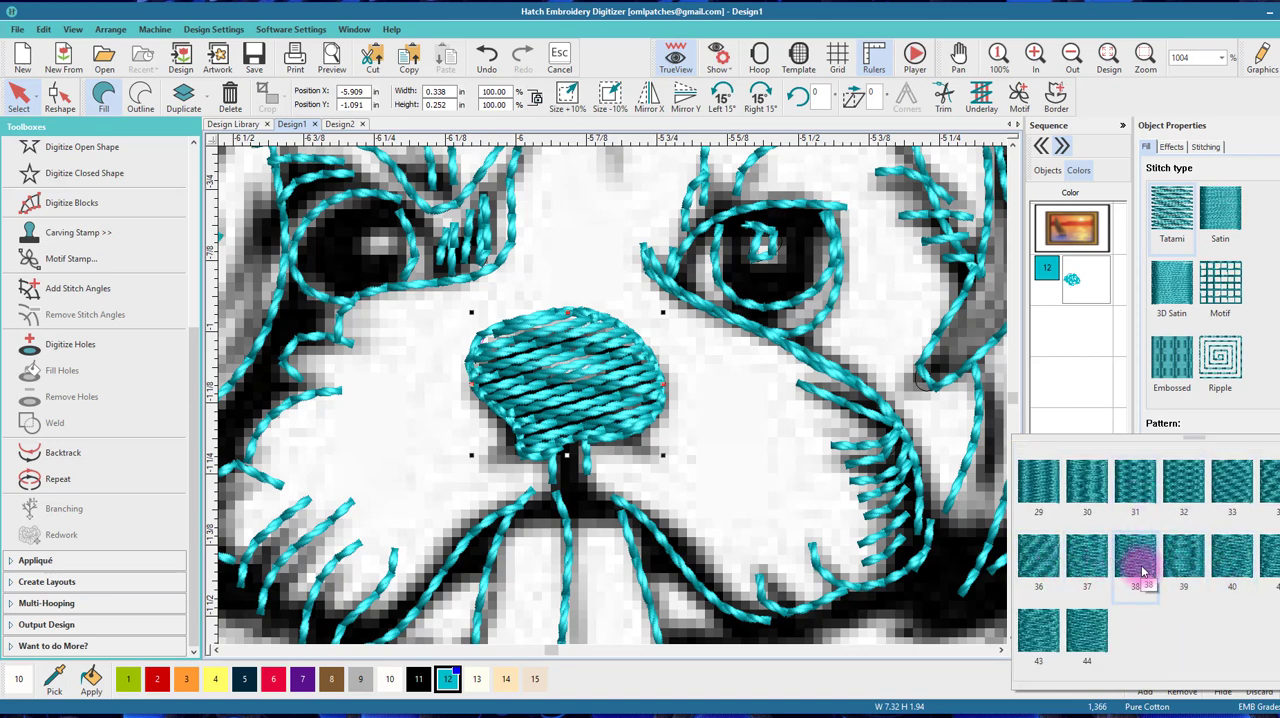
Apply fill pattern 38 to the nose and deselect it.
{"action": "left_click", "coordinate": [1139, 562]}
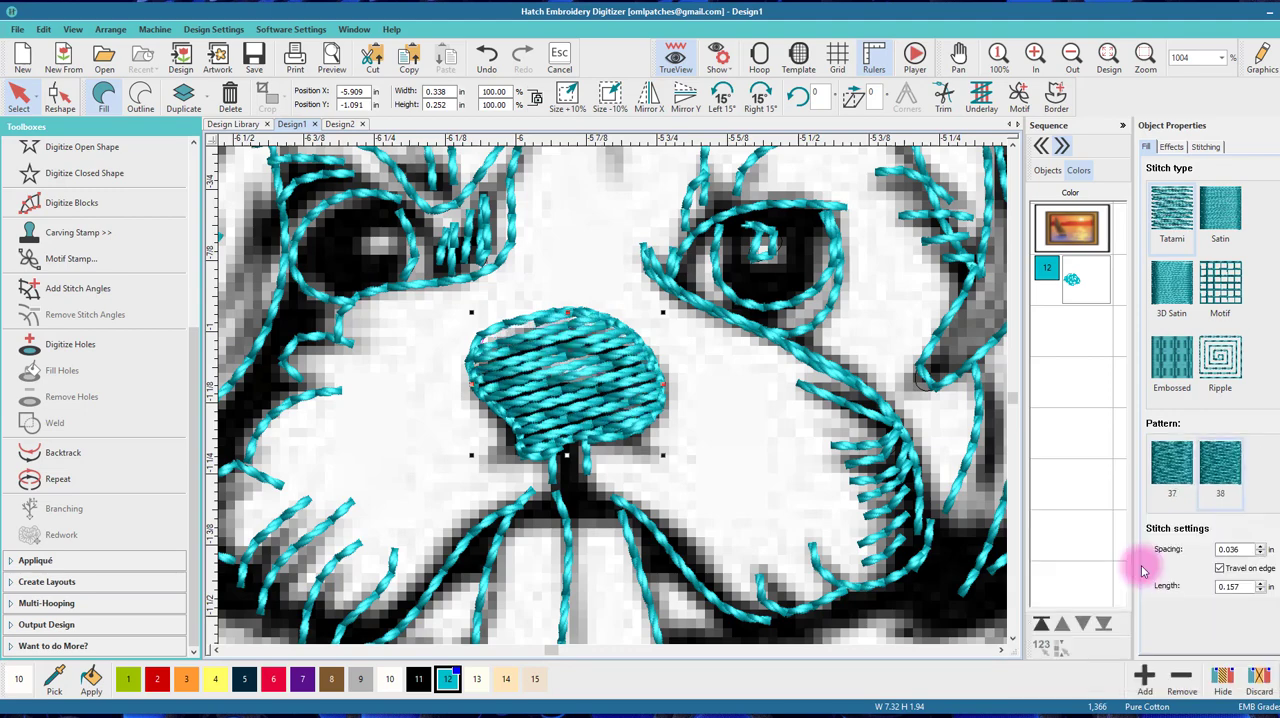
{"action": "left_click", "coordinate": [755, 452]}
{"action": "scroll", "coordinate": [594, 396], "scroll_direction": "down", "scroll_amount": 3}
{"action": "scroll", "coordinate": [600, 397], "scroll_direction": "down", "scroll_amount": 3}
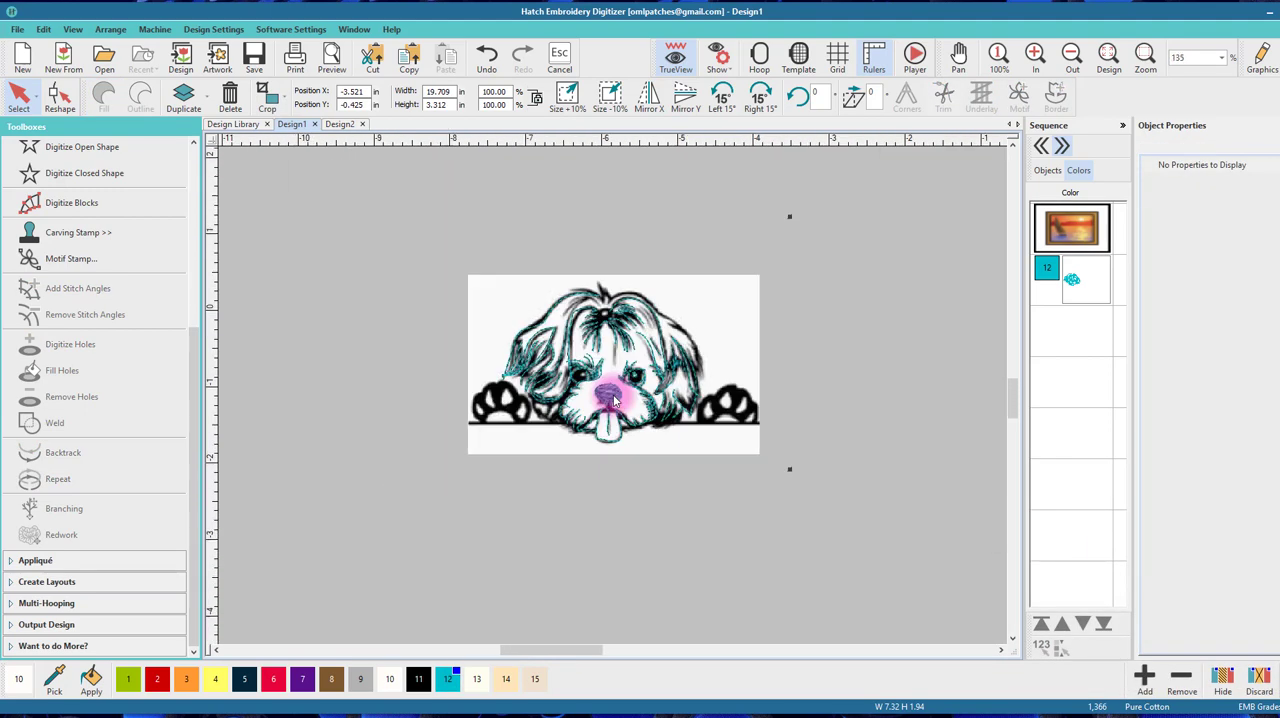
{"action": "scroll", "coordinate": [608, 397], "scroll_direction": "up", "scroll_amount": 1}
{"action": "scroll", "coordinate": [613, 397], "scroll_direction": "up", "scroll_amount": 2}
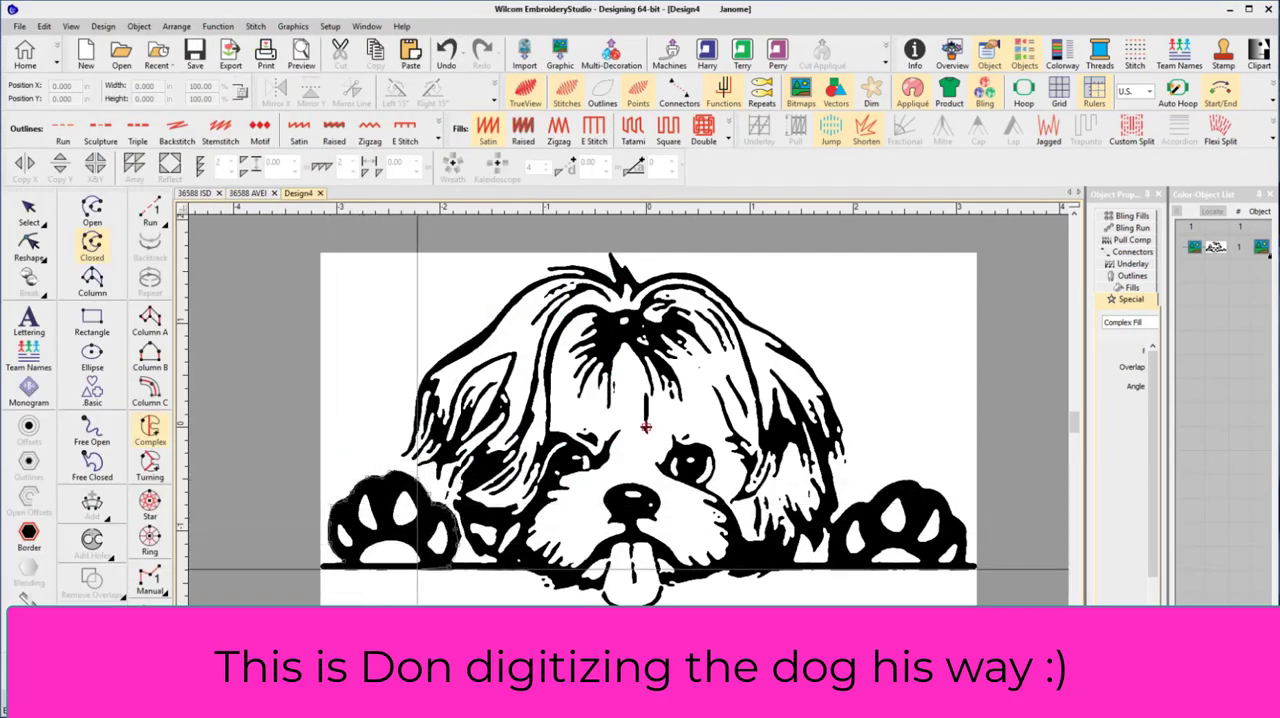
Complete the left paw's red complex fill shape.
{"action": "key", "text": "Return"}
{"action": "key", "text": "Escape"}
{"action": "scroll", "coordinate": [400, 510], "scroll_direction": "up", "scroll_amount": 3}
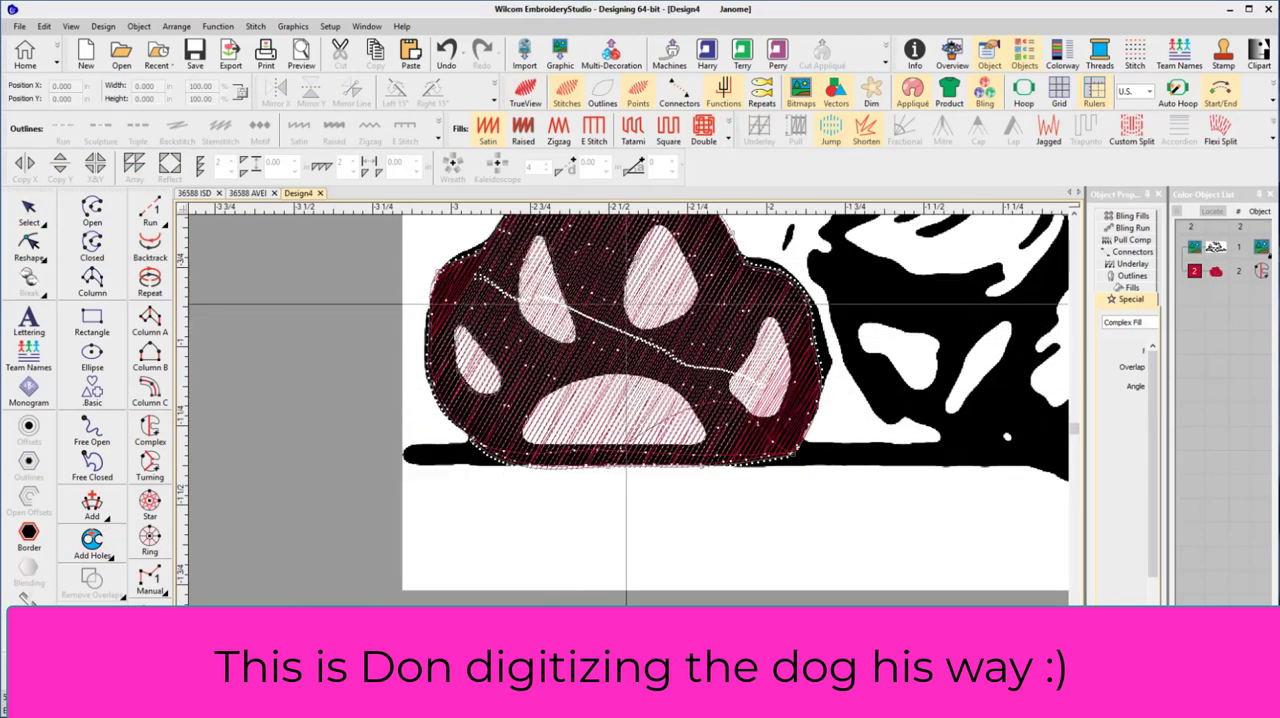
{"action": "key", "text": "c"}
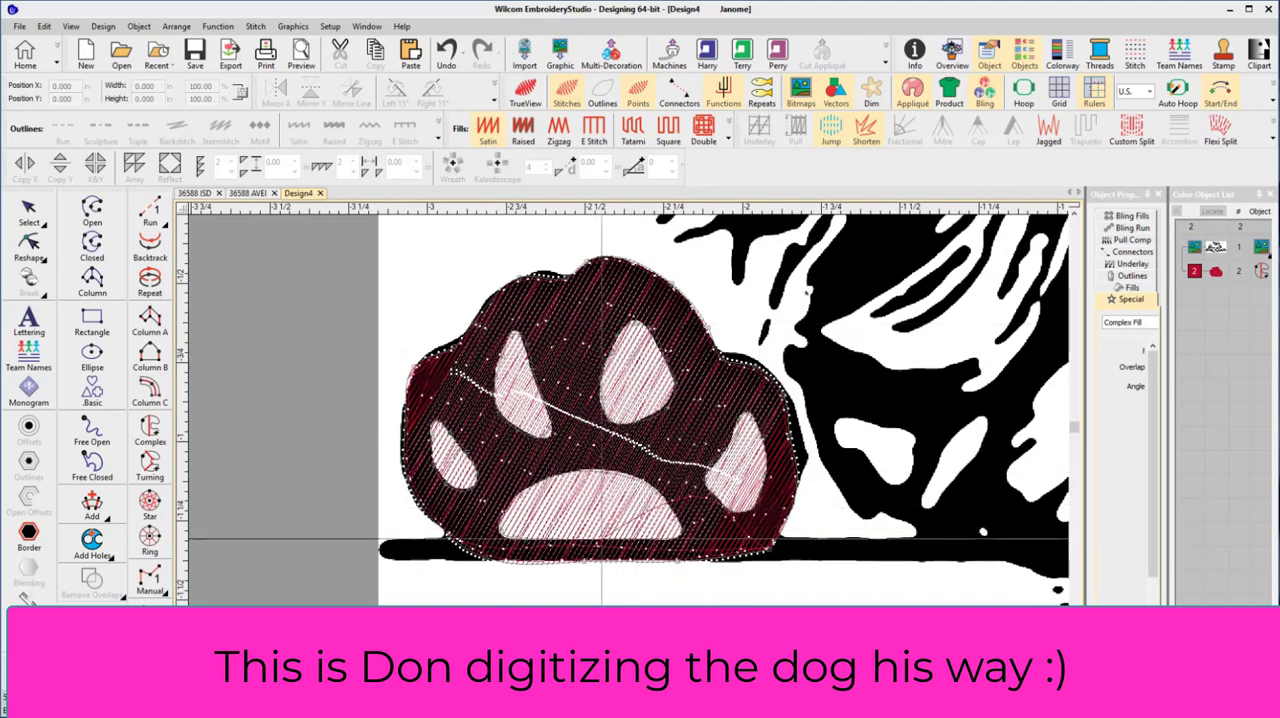
{"action": "key", "text": "Return"}
{"action": "key", "text": "shift+z"}
{"action": "key", "text": "h"}
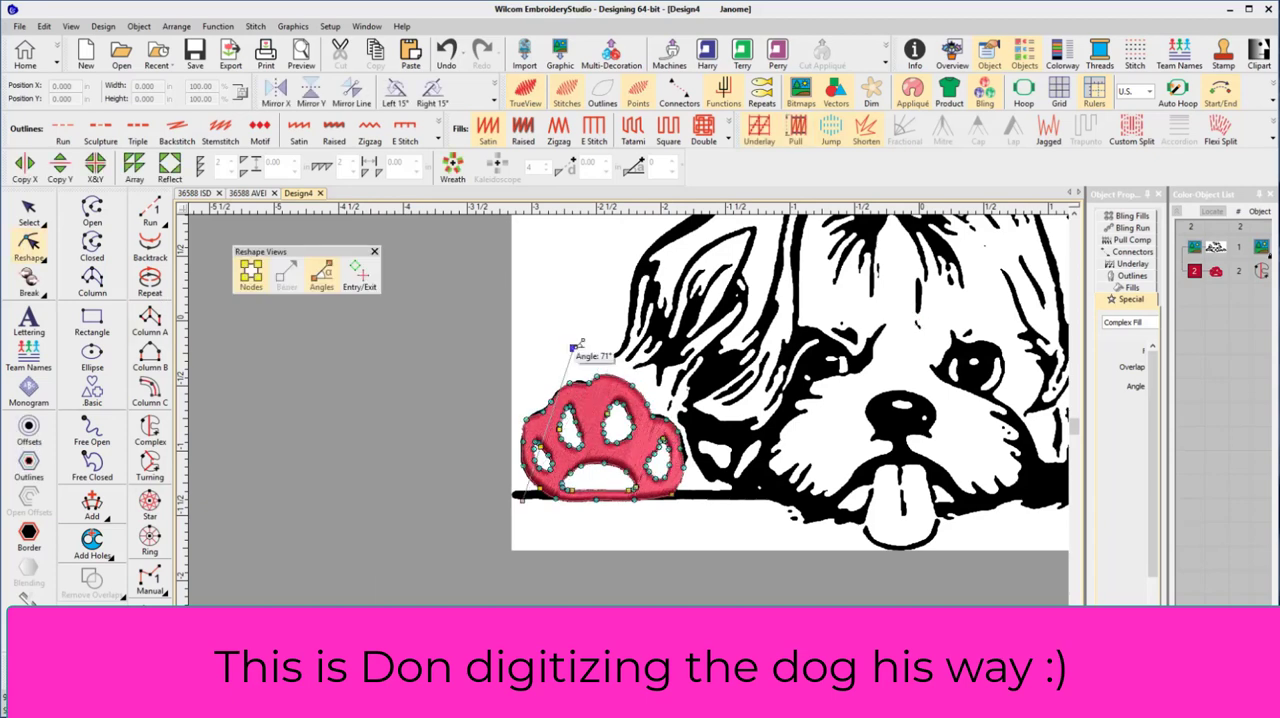
Reset the paw's stitch angle and apply a 5 mm auto-split length.
{"action": "key", "text": "Return"}
{"action": "left_click_drag", "start_coordinate": [1086, 318], "coordinate": [1021, 318]}
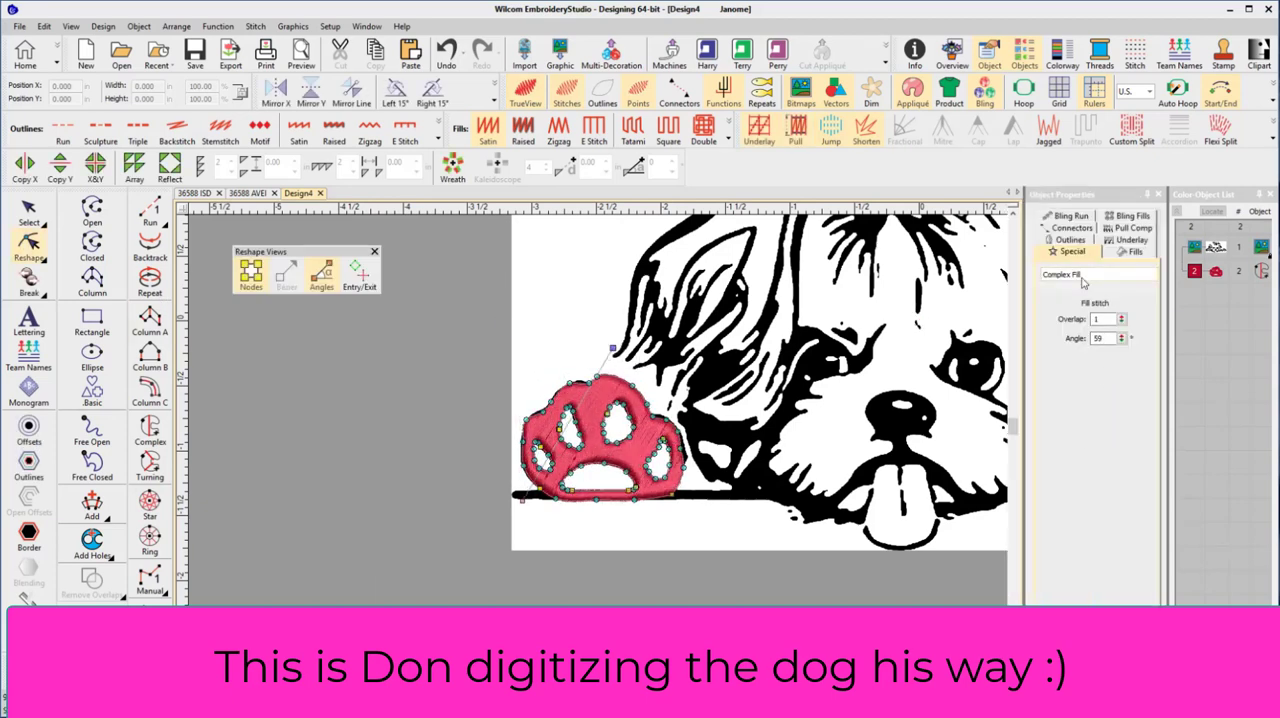
{"action": "key", "text": "Escape"}
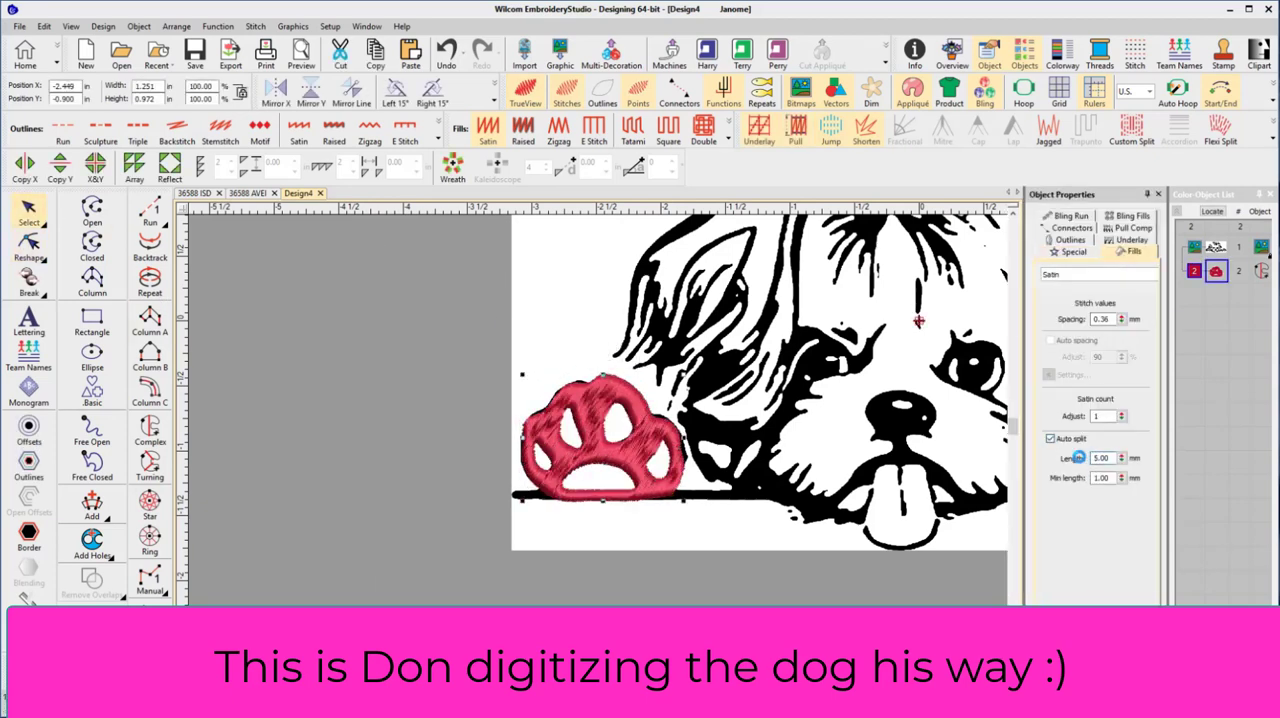
{"action": "key", "text": "Return"}
{"action": "scroll", "coordinate": [545, 440], "scroll_direction": "down", "scroll_amount": 2}
{"action": "key", "text": "f"}
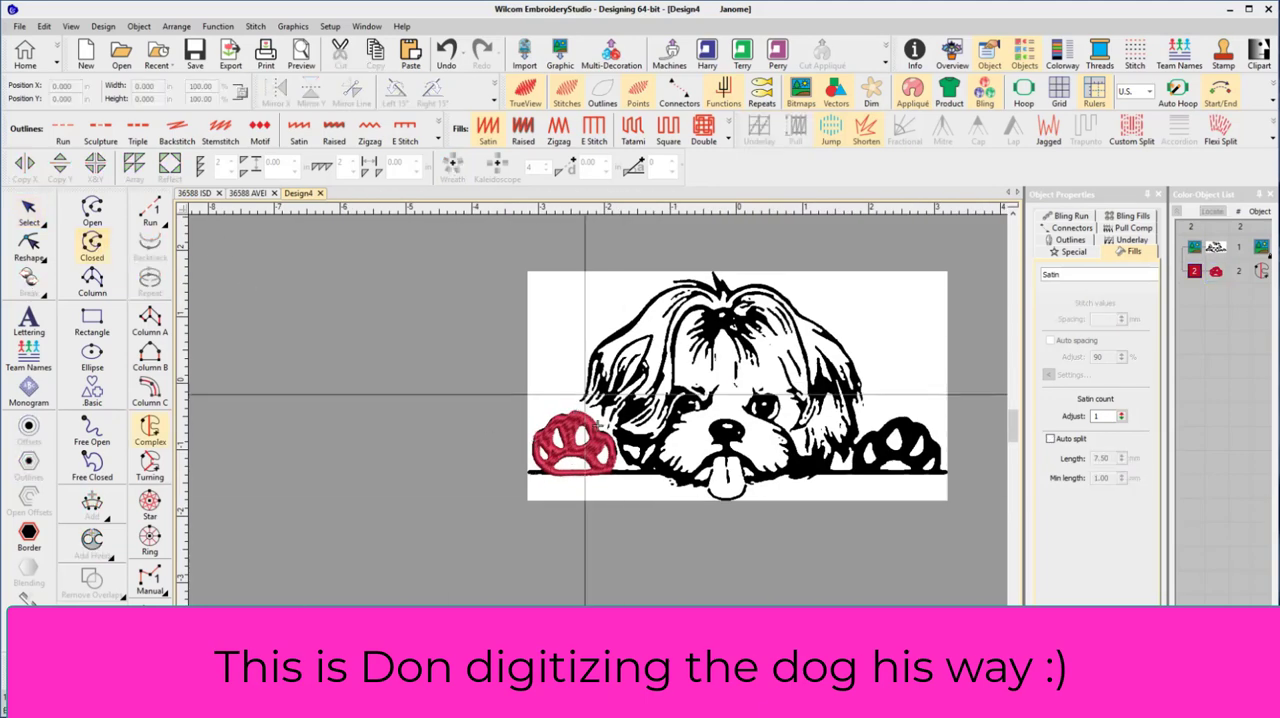
Create the first red satin fur stroke along the head outline.
{"action": "left_click", "coordinate": [718, 288]}
{"action": "left_click", "coordinate": [642, 302]}
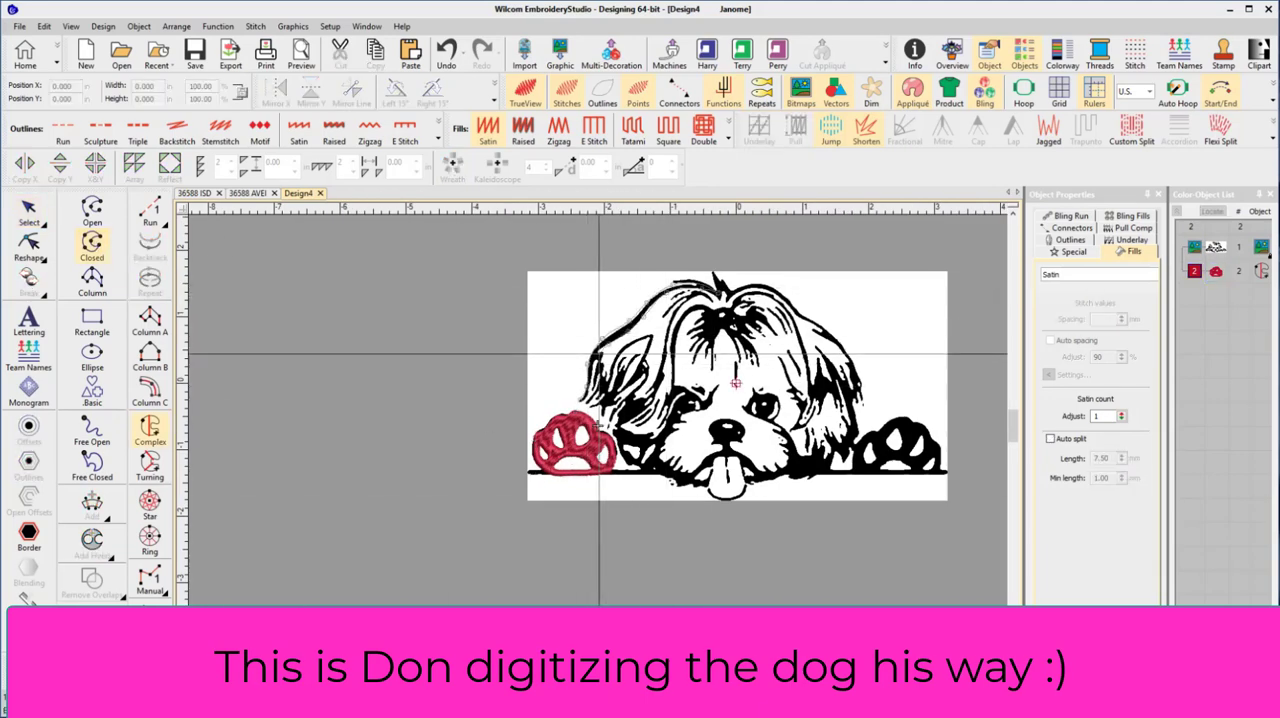
{"action": "left_click", "coordinate": [597, 389]}
{"action": "key", "text": "Return"}
{"action": "key", "text": "h"}
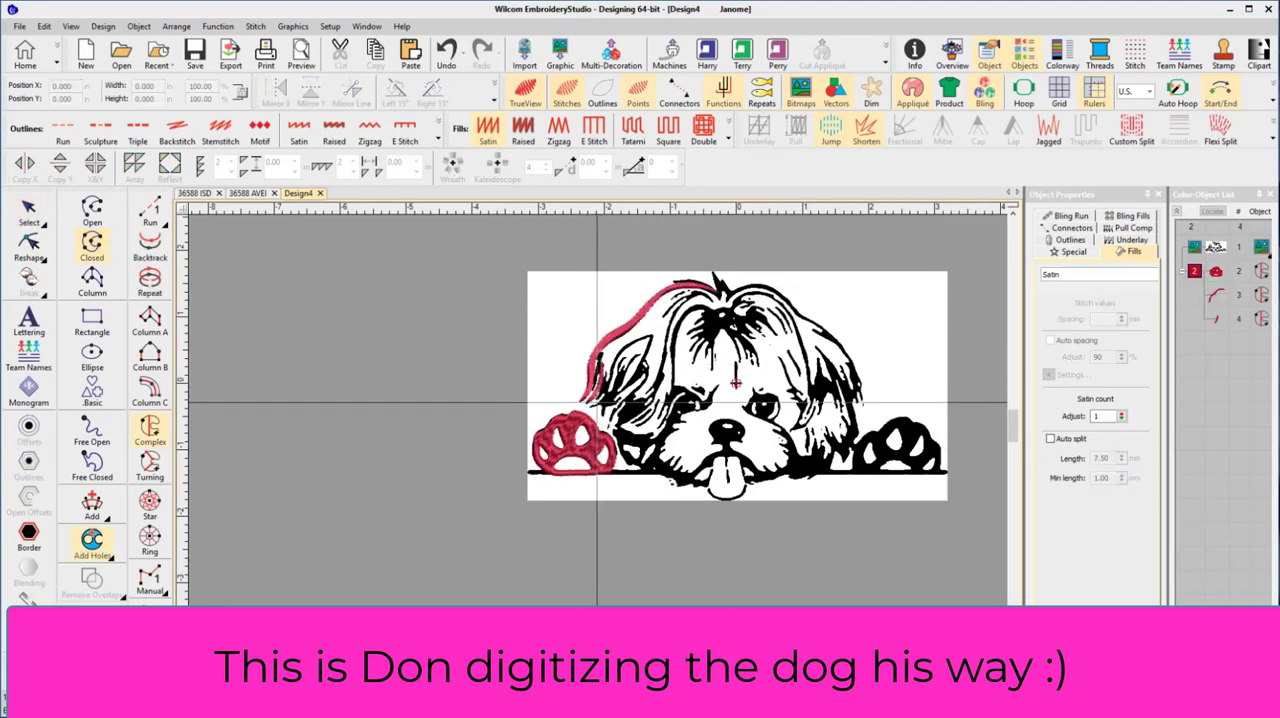
{"action": "scroll", "coordinate": [585, 400], "scroll_direction": "up", "scroll_amount": 2}
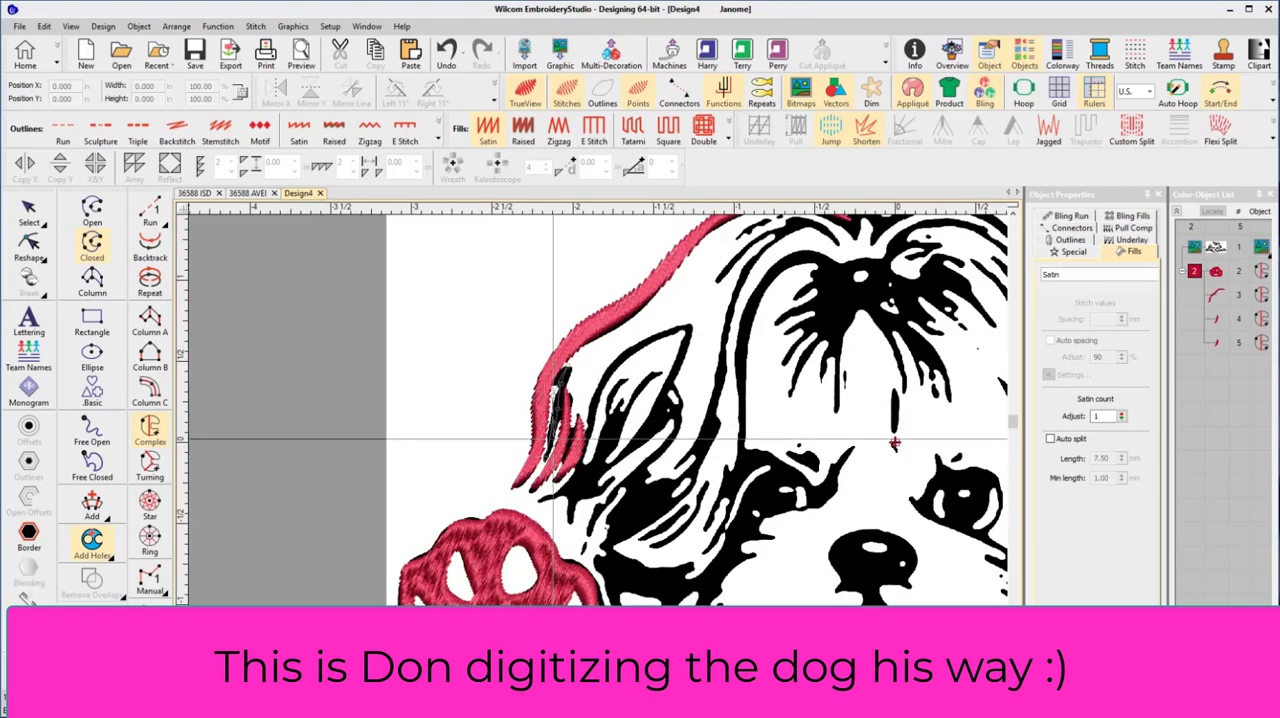
Stitch the ear's outer edge as a red satin stroke.
{"action": "left_click", "coordinate": [692, 322]}
{"action": "left_click", "coordinate": [578, 396]}
{"action": "key", "text": "Return"}
{"action": "key", "text": "Return"}
Add a red satin fur stroke along the inner edge of the ear.
{"action": "left_click", "coordinate": [568, 524]}
{"action": "left_click", "coordinate": [597, 485]}
{"action": "left_click", "coordinate": [658, 420]}
{"action": "key", "text": "Return"}
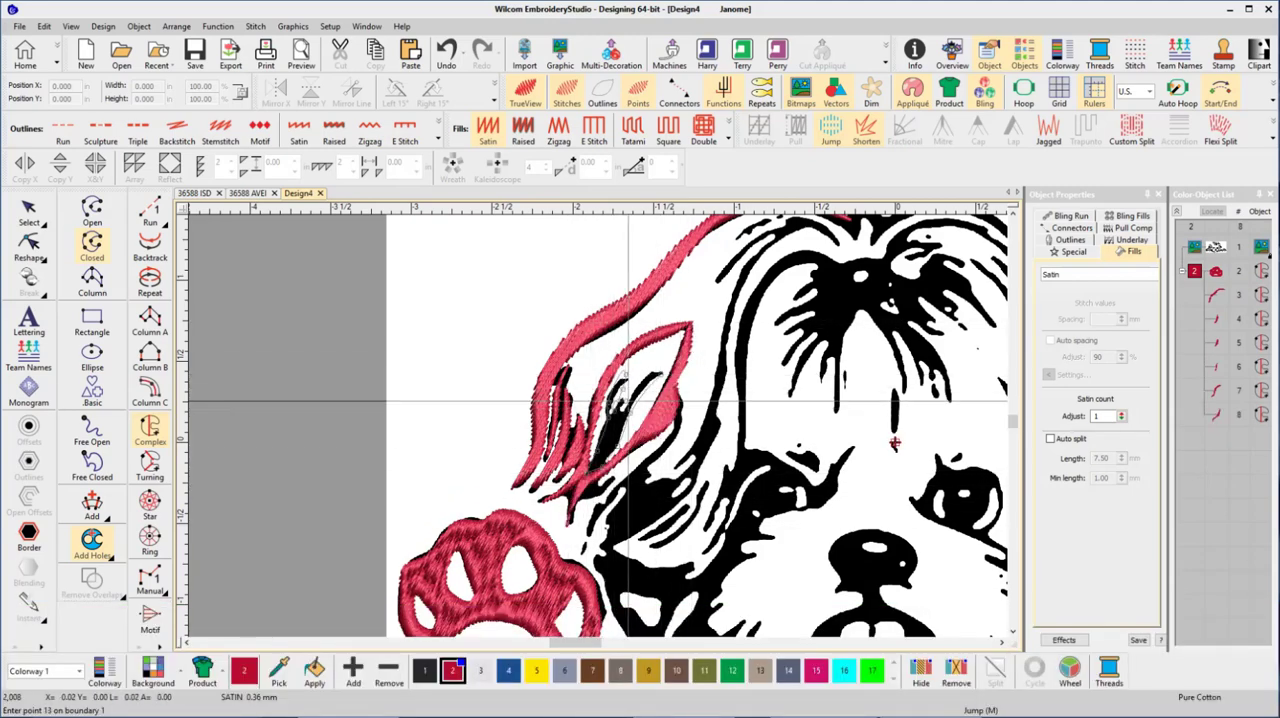
{"action": "key", "text": "Return"}
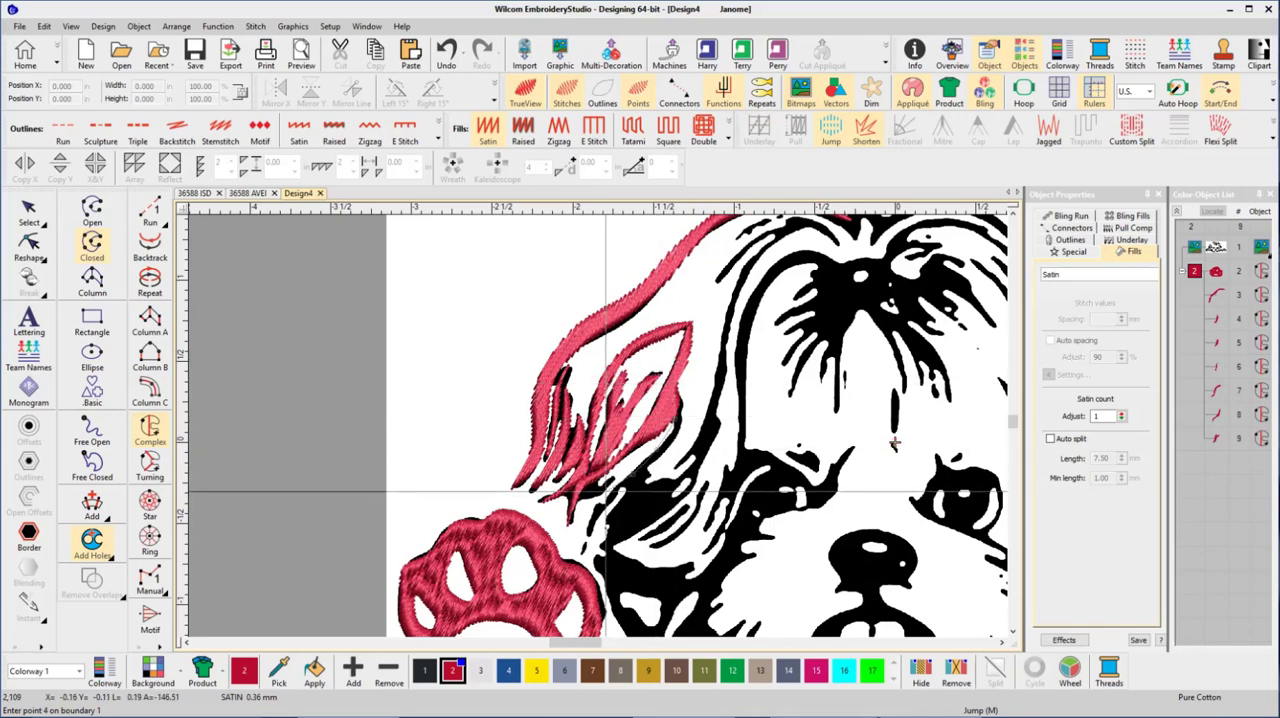
Add two more red satin fur strands inside the ear.
{"action": "left_click", "coordinate": [679, 410]}
{"action": "key", "text": "Return"}
{"action": "left_click", "coordinate": [640, 478]}
{"action": "left_click", "coordinate": [635, 506]}
{"action": "left_click", "coordinate": [610, 526]}
{"action": "key", "text": "Return"}
Trace the full face edge as one long red satin fur stroke.
{"action": "left_click", "coordinate": [640, 491]}
{"action": "left_click", "coordinate": [700, 429]}
{"action": "left_click", "coordinate": [700, 344]}
{"action": "left_click", "coordinate": [730, 296]}
{"action": "left_click", "coordinate": [790, 237]}
{"action": "left_click", "coordinate": [672, 322]}
{"action": "left_click", "coordinate": [640, 373]}
{"action": "left_click", "coordinate": [606, 448]}
{"action": "left_click", "coordinate": [592, 562]}
{"action": "key", "text": "Return"}
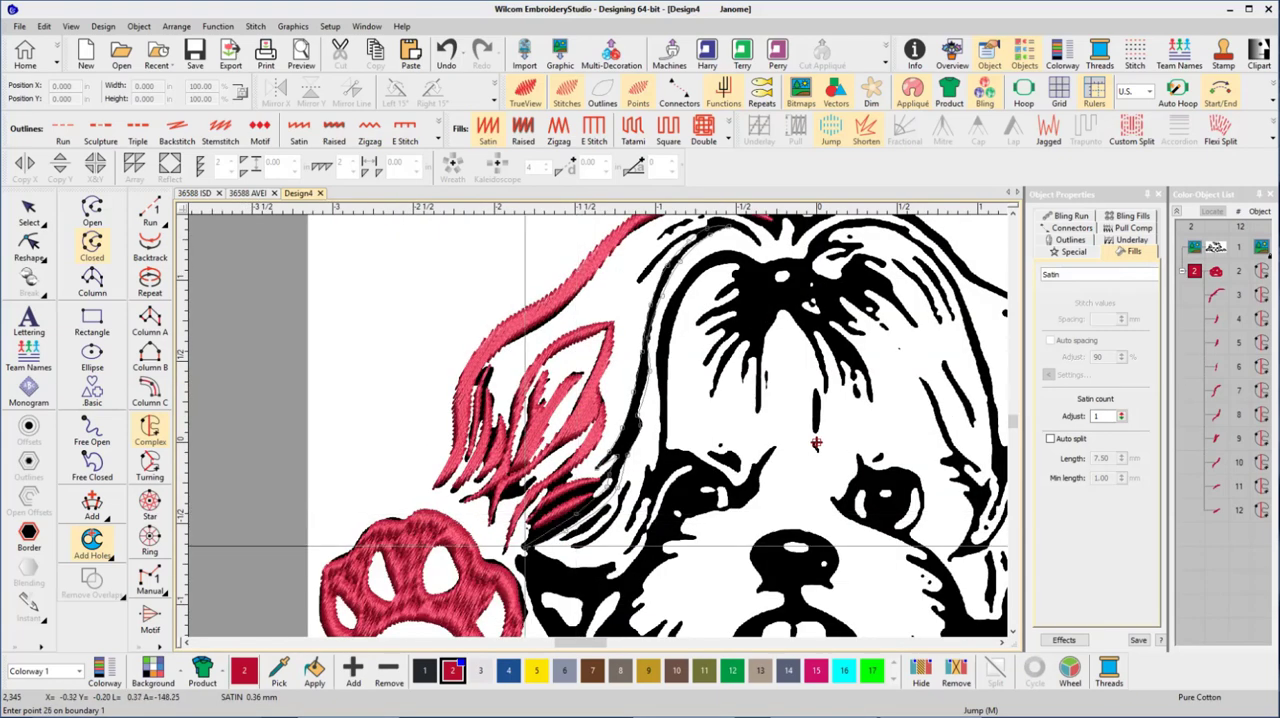
Add two red satin hair strands on the head.
{"action": "left_click", "coordinate": [580, 284]}
{"action": "left_click", "coordinate": [620, 300]}
{"action": "left_click", "coordinate": [650, 328]}
{"action": "key", "text": "Return"}
{"action": "left_click", "coordinate": [624, 340]}
{"action": "key", "text": "Return"}
Add two red satin strands at the top of the head.
{"action": "left_click", "coordinate": [726, 325]}
{"action": "left_click", "coordinate": [712, 268]}
{"action": "key", "text": "Return"}
{"action": "left_click", "coordinate": [714, 293]}
{"action": "left_click", "coordinate": [745, 335]}
{"action": "left_click", "coordinate": [766, 290]}
{"action": "key", "text": "Return"}
Digitize two red satin strands along the hair's right edge.
{"action": "key", "text": "c"}
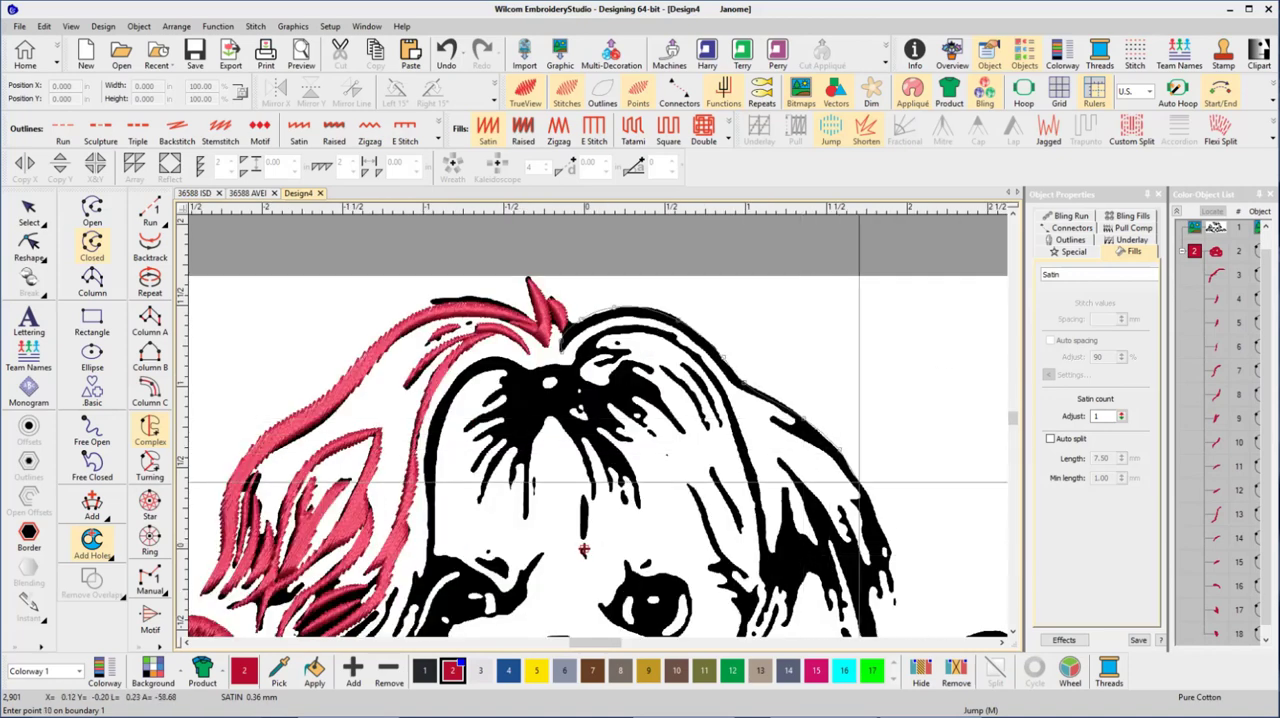
{"action": "left_click", "coordinate": [878, 543]}
{"action": "left_click", "coordinate": [705, 372]}
{"action": "left_click", "coordinate": [620, 318]}
{"action": "key", "text": "Return"}
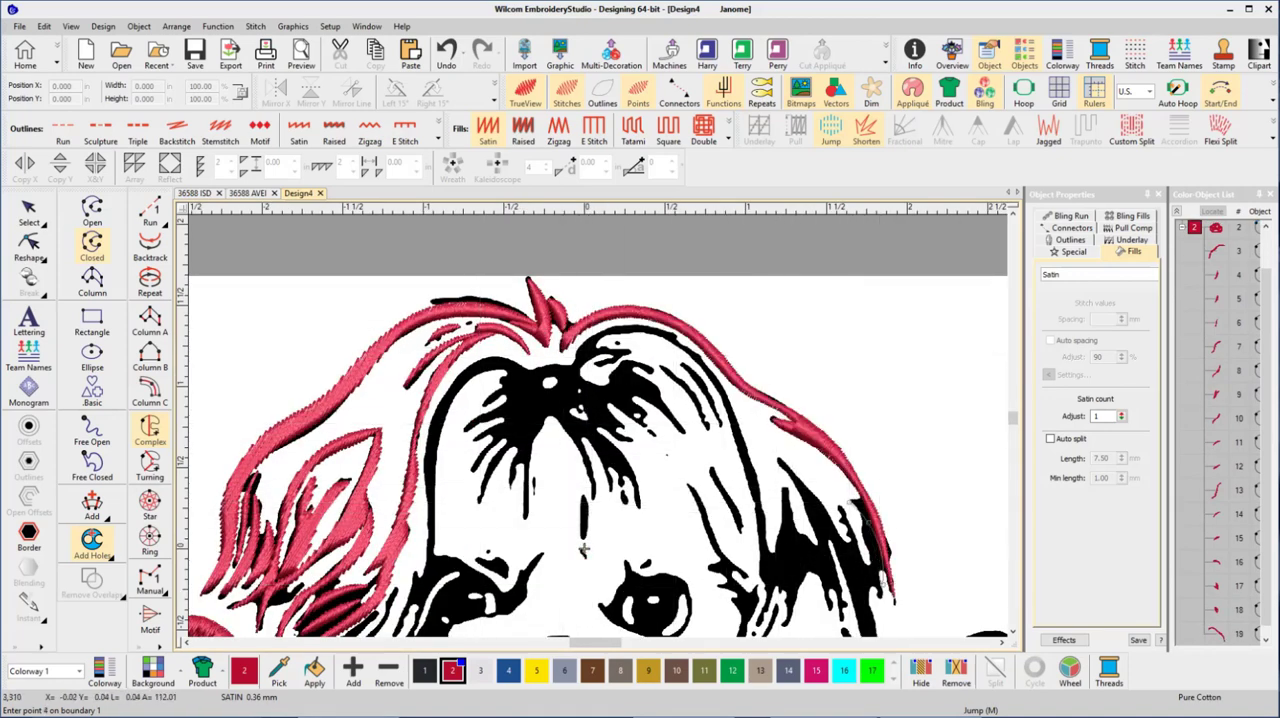
{"action": "left_click", "coordinate": [874, 572]}
{"action": "left_click", "coordinate": [869, 557]}
{"action": "left_click", "coordinate": [842, 460]}
{"action": "key", "text": "Return"}
Recentre on the face and add two more right-side red satin hair strands.
{"action": "left_click", "coordinate": [863, 494]}
{"action": "key", "text": "c"}
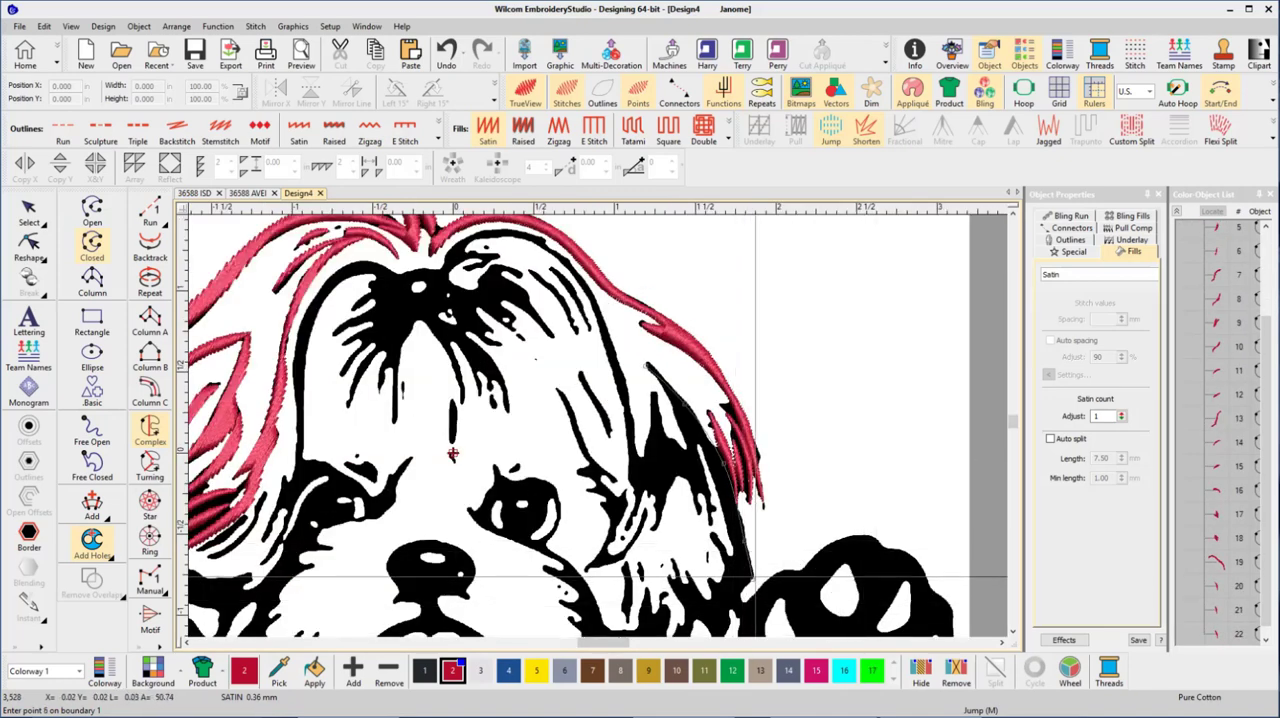
{"action": "left_click", "coordinate": [700, 378]}
{"action": "key", "text": "Return"}
{"action": "left_click", "coordinate": [700, 502]}
{"action": "left_click", "coordinate": [700, 427]}
{"action": "left_click", "coordinate": [690, 476]}
{"action": "left_click", "coordinate": [670, 509]}
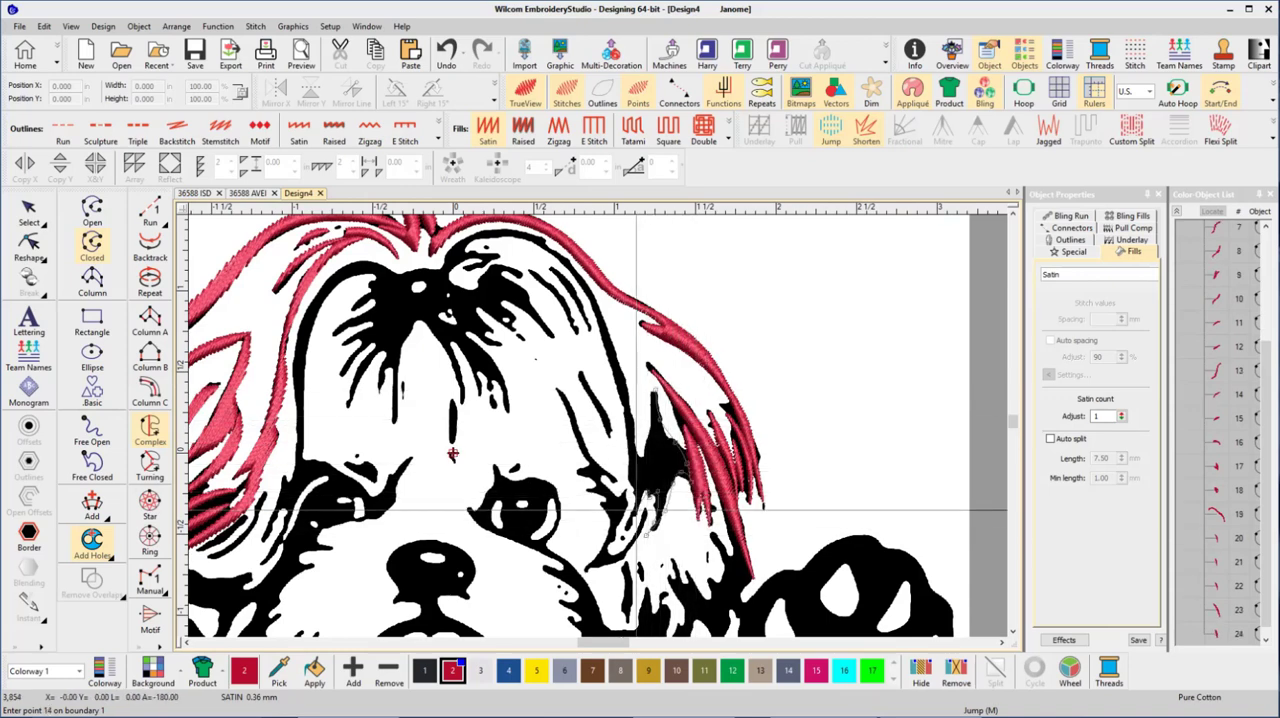
{"action": "key", "text": "Return"}
Add another red satin strand on the hair's right side.
{"action": "left_click", "coordinate": [700, 458]}
{"action": "left_click", "coordinate": [700, 485]}
{"action": "left_click", "coordinate": [700, 458]}
{"action": "left_click", "coordinate": [690, 488]}
{"action": "scroll", "coordinate": [615, 340], "scroll_direction": "up", "scroll_amount": 2}
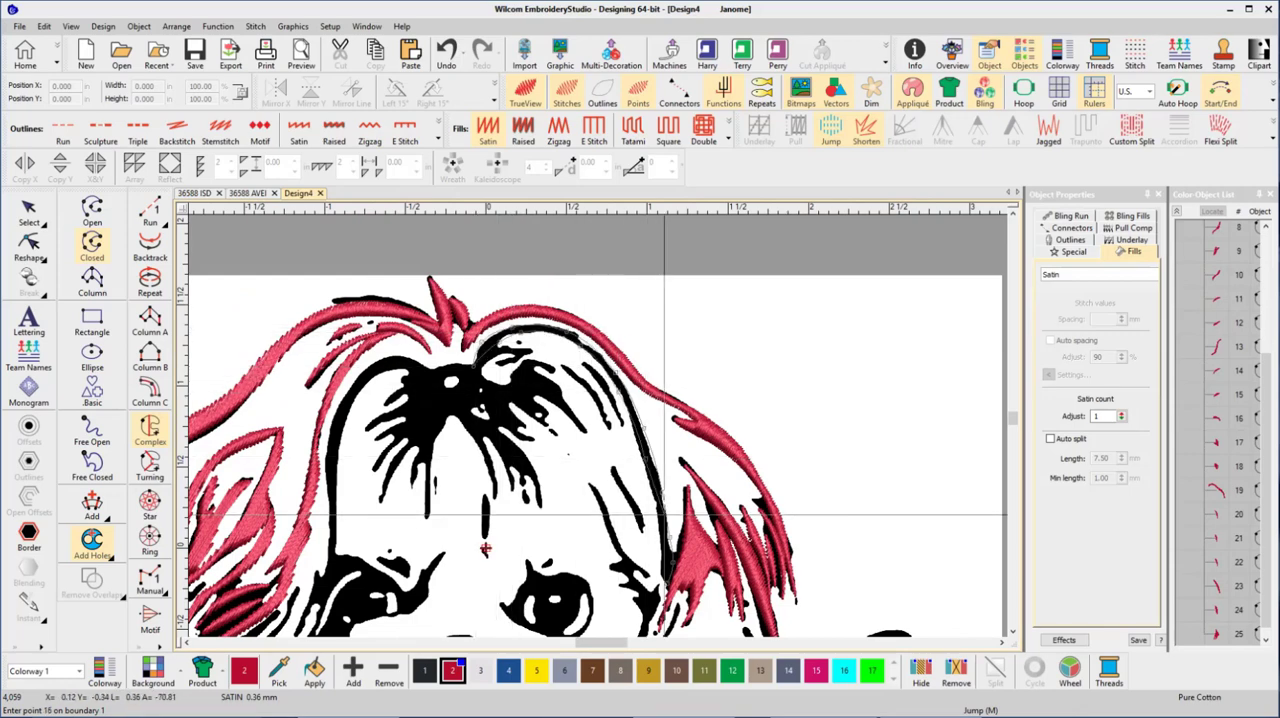
{"action": "key", "text": "Return"}
Stitch two red satin hair strands near the head top.
{"action": "left_click", "coordinate": [585, 368]}
{"action": "left_click", "coordinate": [588, 393]}
{"action": "left_click", "coordinate": [480, 350]}
{"action": "left_click", "coordinate": [523, 380]}
{"action": "key", "text": "Return"}
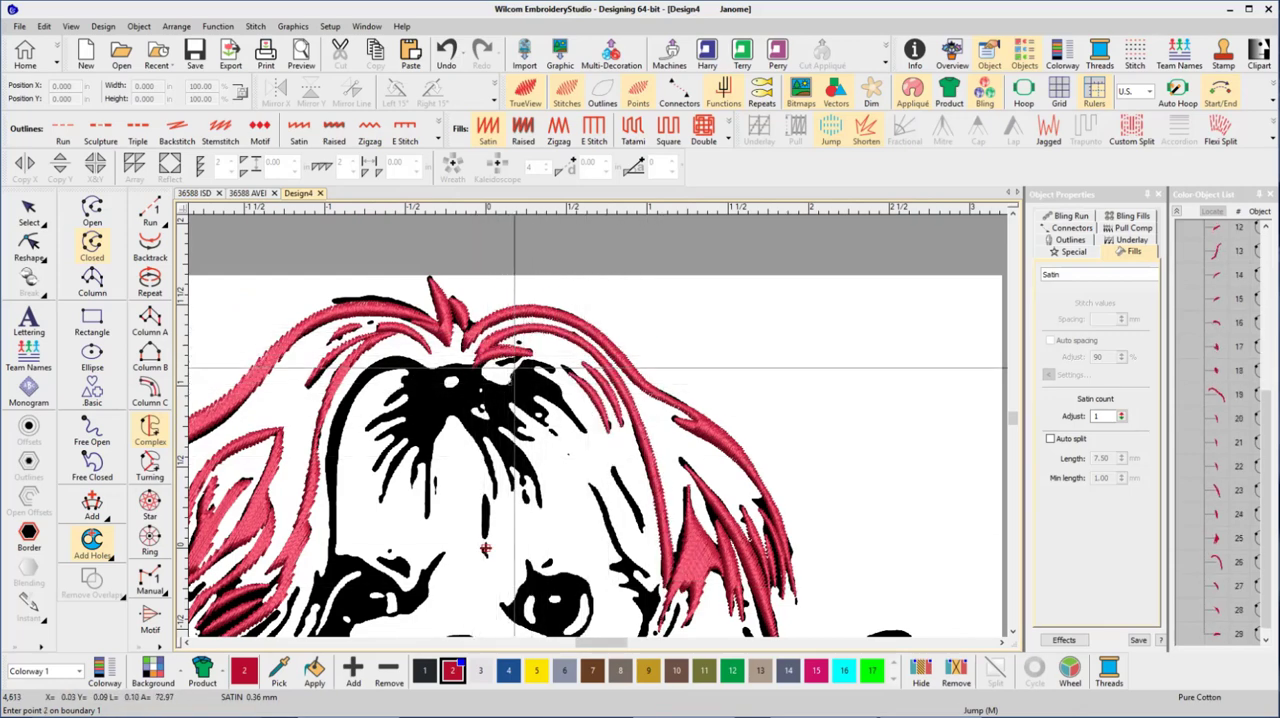
{"action": "key", "text": "Return"}
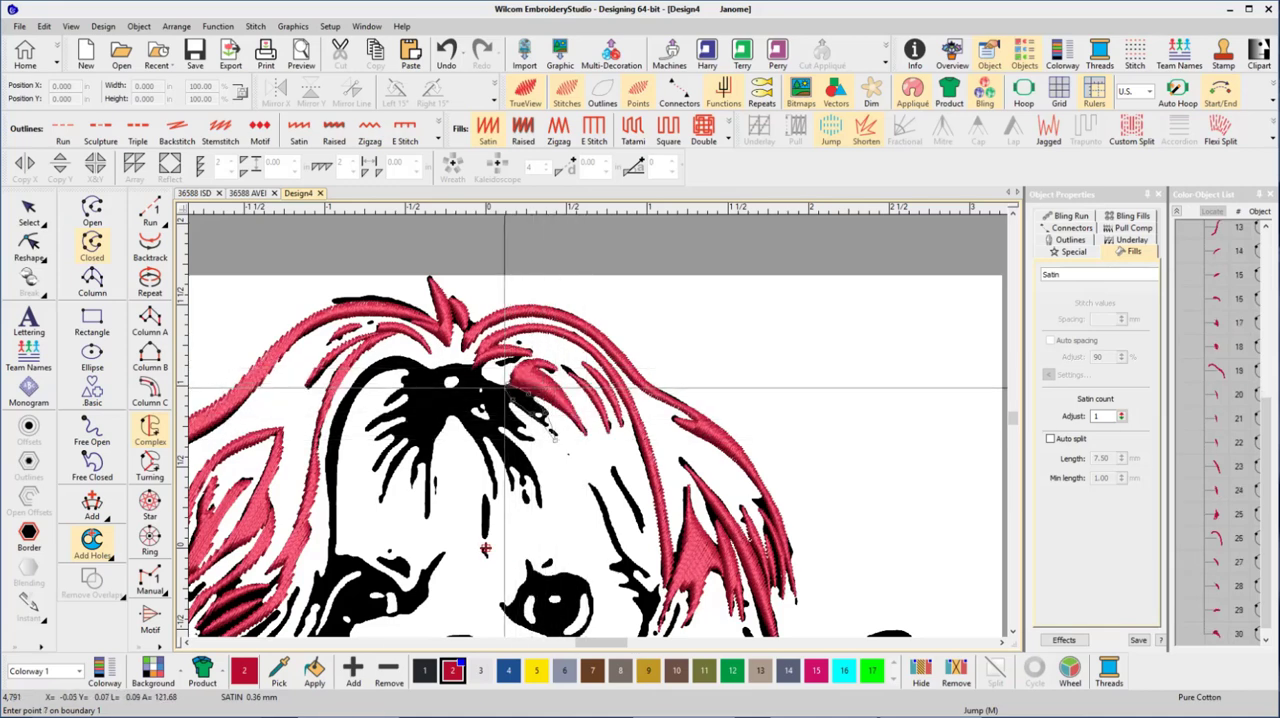
{"action": "left_click", "coordinate": [545, 388]}
{"action": "left_click", "coordinate": [526, 430]}
{"action": "key", "text": "Return"}
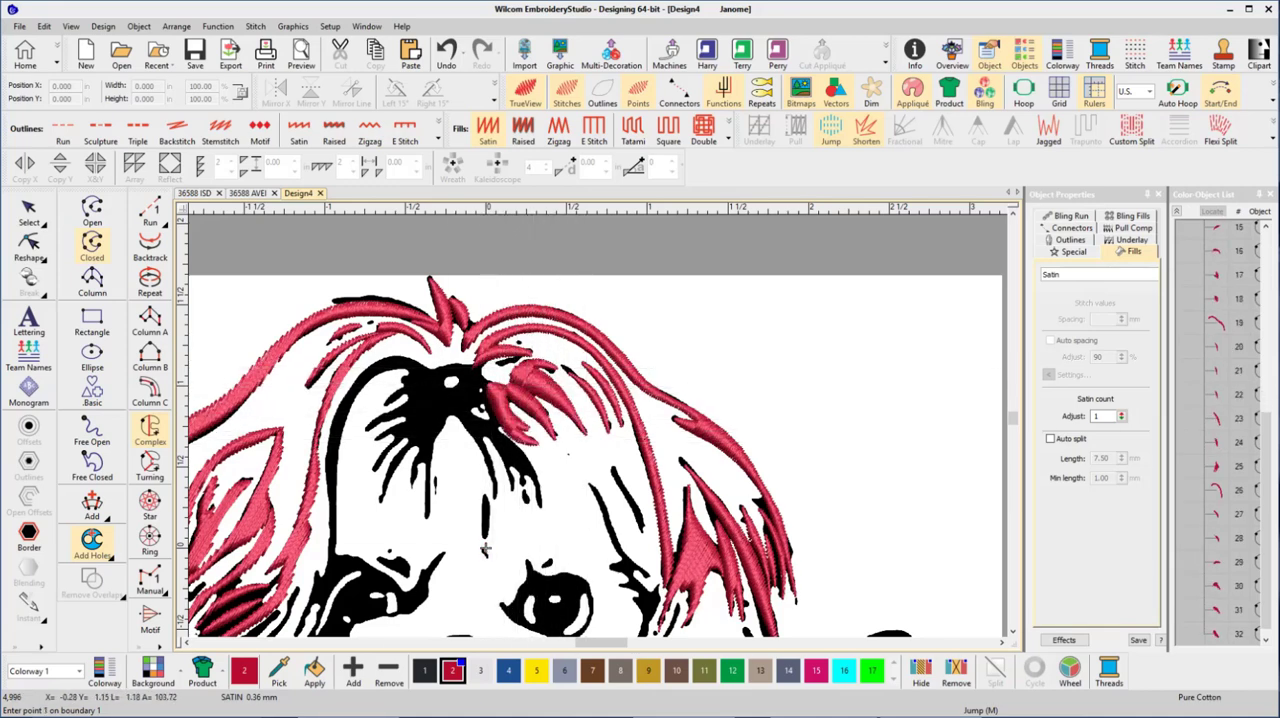
Outline a long black hair strand and fill it with red satin.
{"action": "left_click", "coordinate": [346, 408]}
{"action": "left_click", "coordinate": [346, 474]}
{"action": "left_click", "coordinate": [332, 558]}
{"action": "left_click", "coordinate": [300, 576]}
{"action": "left_click", "coordinate": [462, 508]}
{"action": "left_click", "coordinate": [456, 543]}
{"action": "left_click", "coordinate": [470, 470]}
{"action": "left_click", "coordinate": [480, 416]}
{"action": "left_click", "coordinate": [524, 330]}
{"action": "left_click", "coordinate": [562, 287]}
{"action": "key", "text": "Return"}
{"action": "key", "text": "Return"}
Add three short red satin strands over the neighbouring black hair.
{"action": "left_click", "coordinate": [588, 280]}
{"action": "left_click", "coordinate": [537, 320]}
{"action": "left_click", "coordinate": [582, 300]}
{"action": "left_click", "coordinate": [547, 345]}
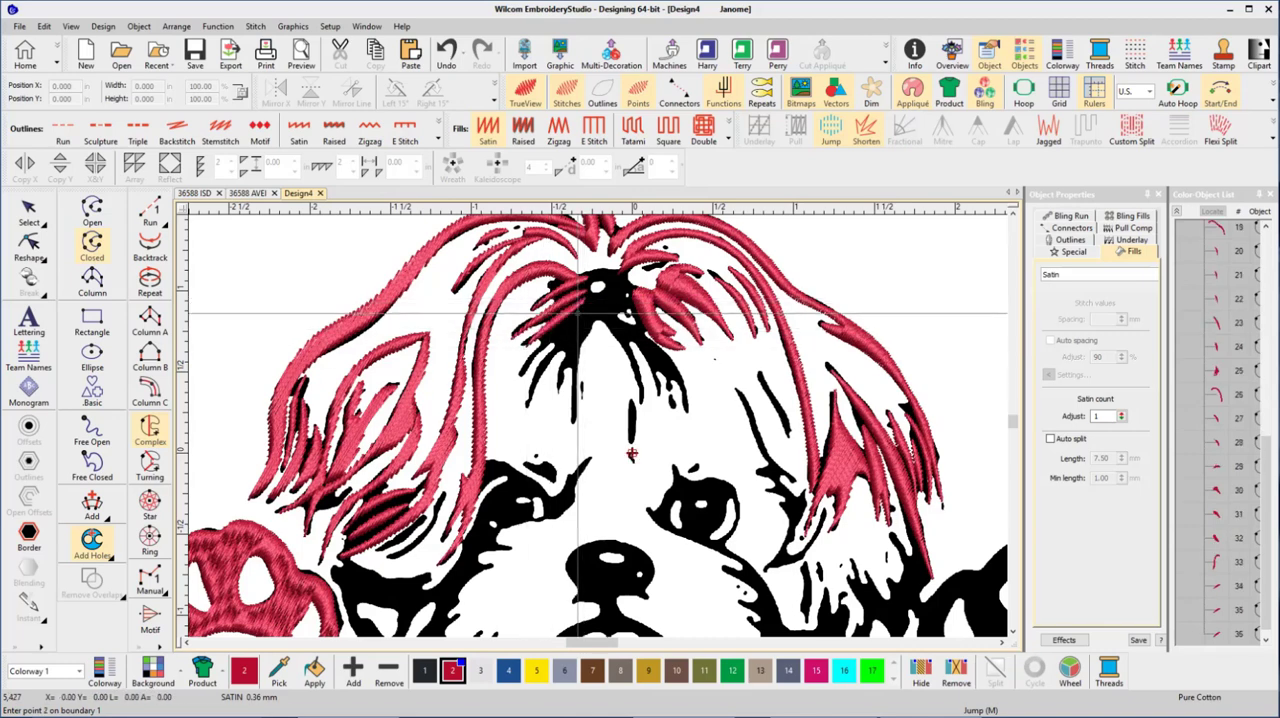
{"action": "left_click", "coordinate": [578, 316]}
{"action": "key", "text": "Return"}
{"action": "left_click", "coordinate": [571, 323]}
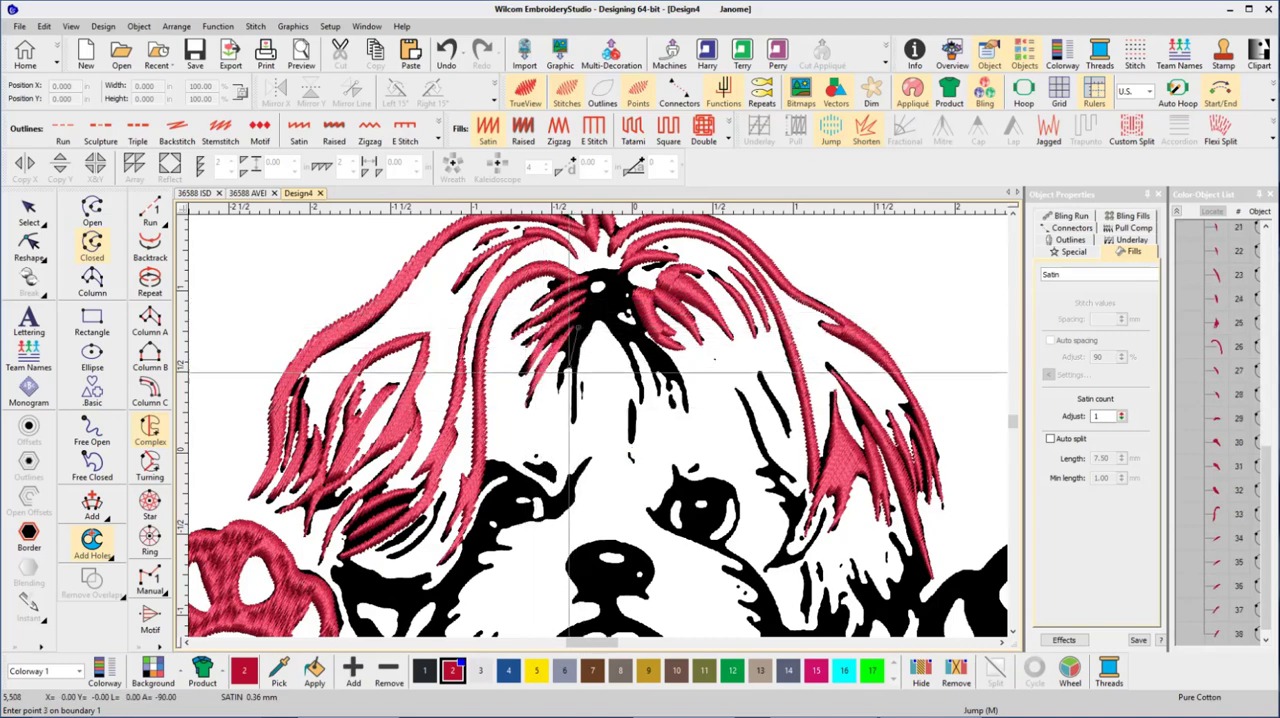
{"action": "key", "text": "Return"}
Stitch another black strand and the centre black patch in red satin.
{"action": "left_click", "coordinate": [640, 350]}
{"action": "left_click", "coordinate": [662, 389]}
{"action": "left_click", "coordinate": [689, 416]}
{"action": "left_click", "coordinate": [650, 364]}
{"action": "left_click", "coordinate": [622, 340]}
{"action": "key", "text": "Return"}
{"action": "left_click", "coordinate": [612, 272]}
{"action": "left_click", "coordinate": [638, 289]}
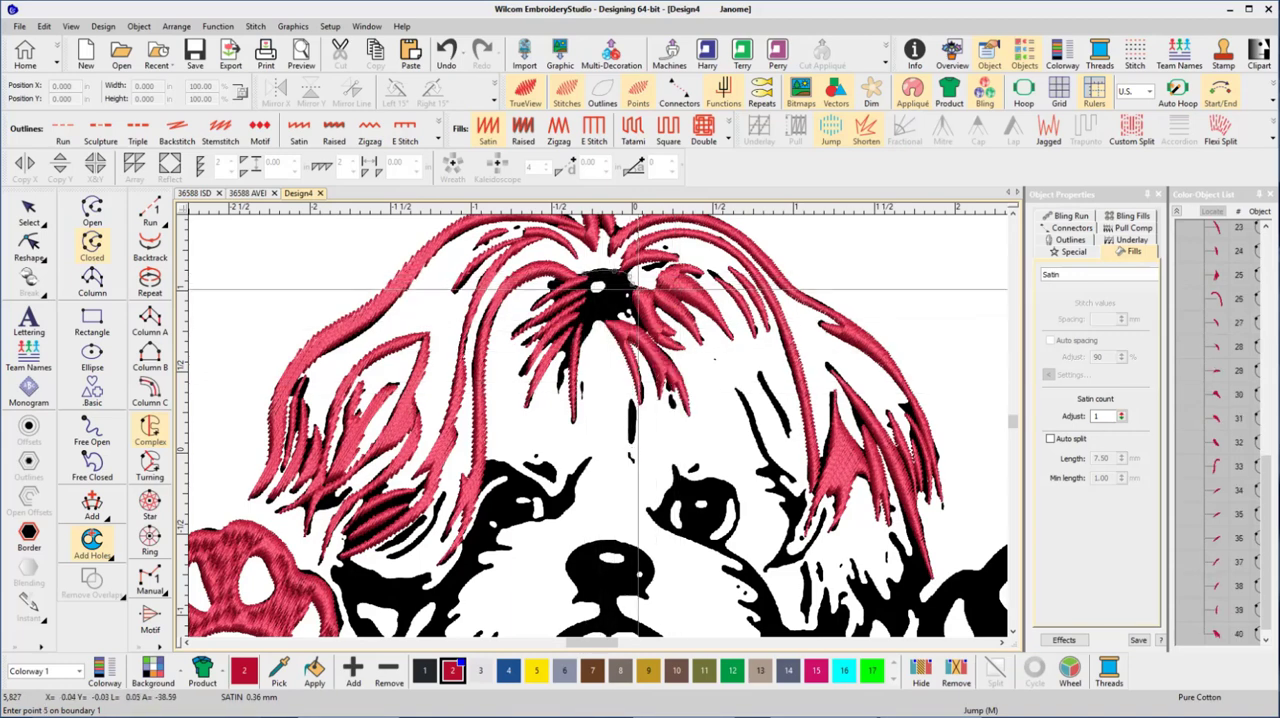
{"action": "key", "text": "Return"}
{"action": "left_click", "coordinate": [631, 452]}
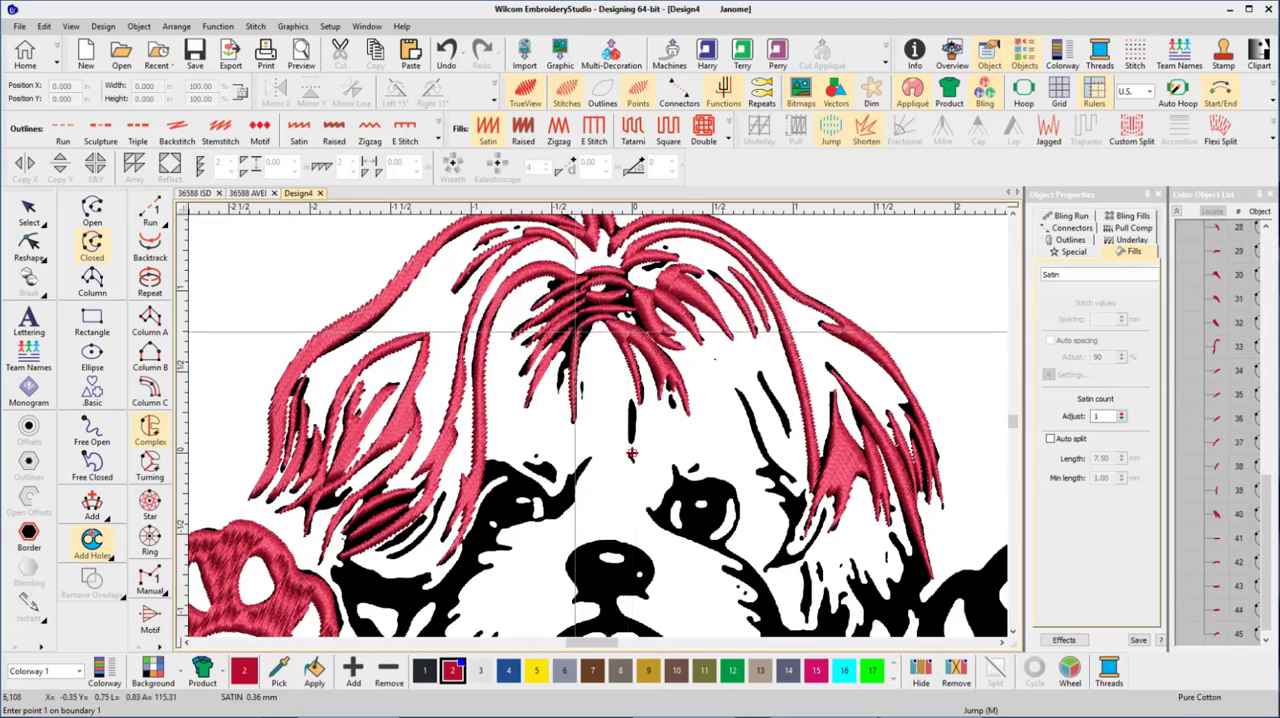
{"action": "scroll", "coordinate": [631, 455], "scroll_direction": "down", "scroll_amount": 3}
{"action": "scroll", "coordinate": [499, 342], "scroll_direction": "up", "scroll_amount": 3}
Trace the upper stretch of a black hair strand on the dog's face.
{"action": "left_click", "coordinate": [627, 262]}
{"action": "left_click", "coordinate": [636, 276]}
{"action": "left_click", "coordinate": [645, 292]}
{"action": "left_click", "coordinate": [652, 310]}
{"action": "left_click", "coordinate": [656, 326]}
{"action": "left_click", "coordinate": [639, 356]}
{"action": "left_click", "coordinate": [630, 343]}
{"action": "left_click", "coordinate": [621, 329]}
{"action": "left_click", "coordinate": [612, 316]}
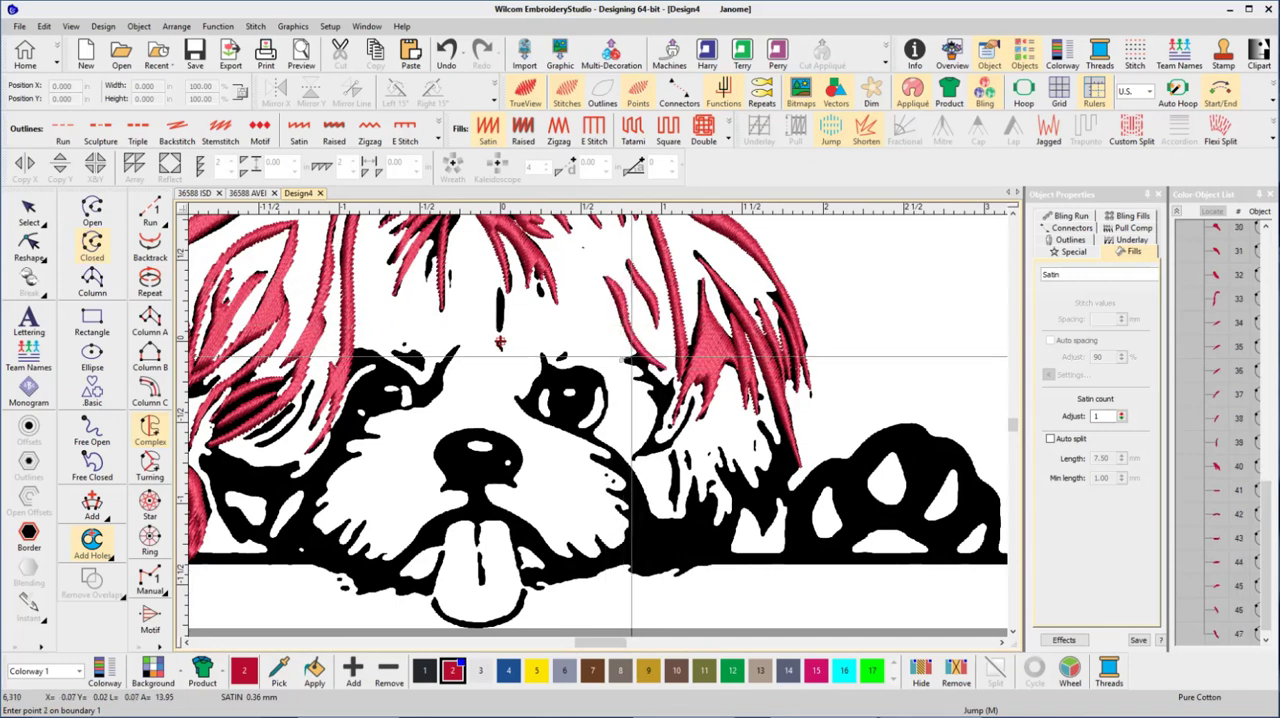
Finish outlining that hair strand and stitch it in red satin.
{"action": "left_click", "coordinate": [632, 355]}
{"action": "left_click", "coordinate": [633, 362]}
{"action": "left_click", "coordinate": [634, 369]}
{"action": "left_click", "coordinate": [635, 375]}
{"action": "left_click", "coordinate": [655, 385]}
{"action": "left_click", "coordinate": [680, 405]}
{"action": "left_click", "coordinate": [688, 440]}
{"action": "left_click", "coordinate": [649, 428]}
{"action": "key", "text": "Return"}
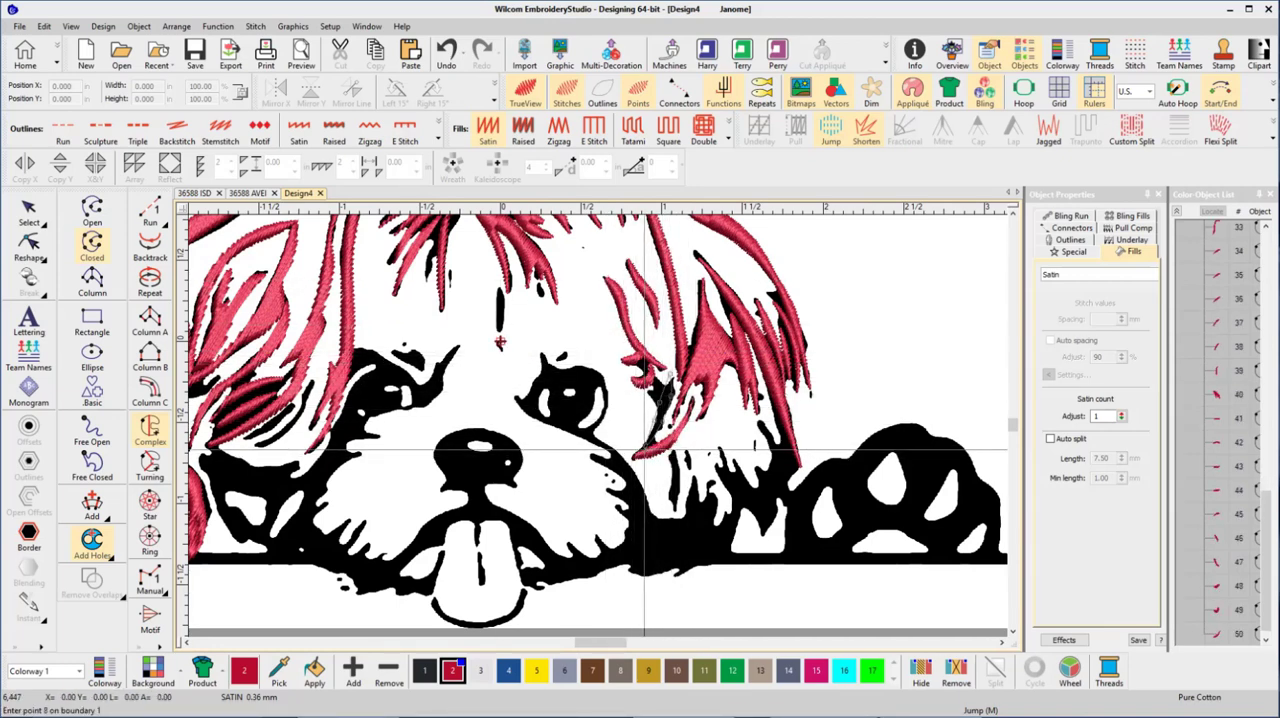
Digitize a short eyebrow hair strand above the eye in red satin.
{"action": "left_click", "coordinate": [498, 295]}
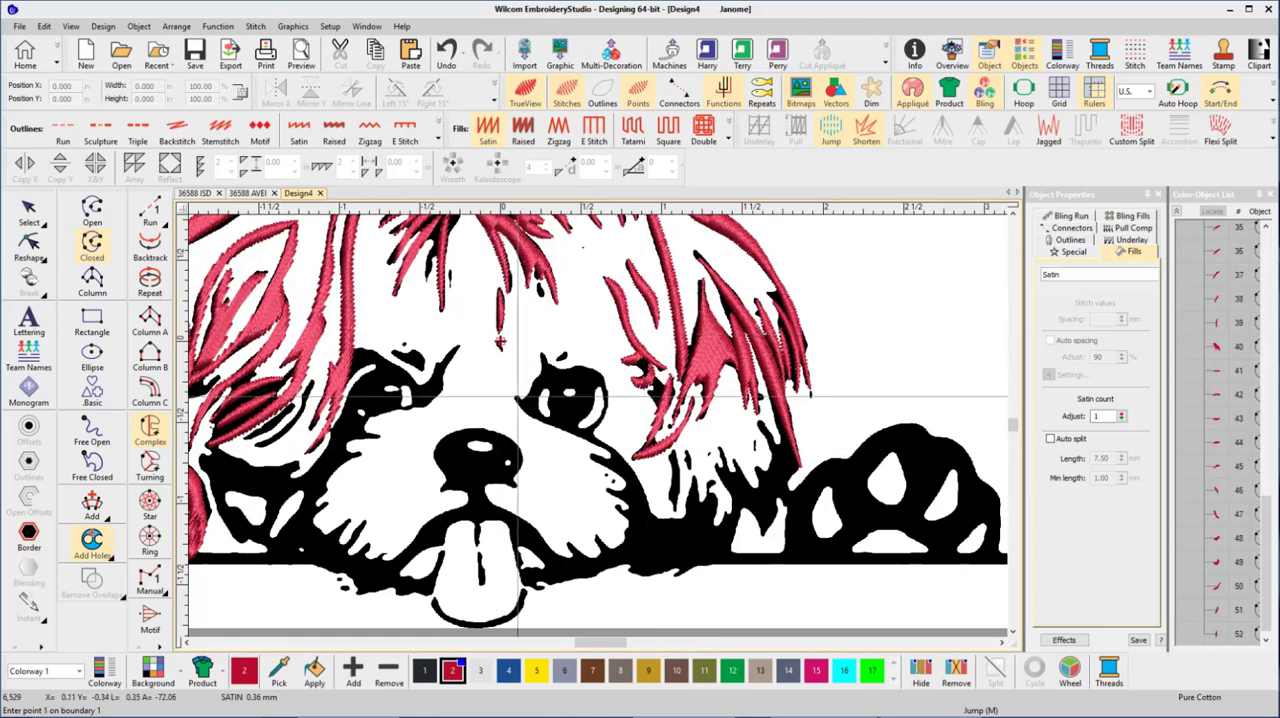
{"action": "left_click", "coordinate": [545, 360]}
{"action": "left_click", "coordinate": [520, 405]}
{"action": "key", "text": "Return"}
Fill a satin strand running along the eye and down the cheek edge.
{"action": "left_click", "coordinate": [560, 420]}
{"action": "left_click", "coordinate": [590, 440]}
{"action": "left_click", "coordinate": [606, 450]}
{"action": "left_click", "coordinate": [610, 485]}
{"action": "left_click", "coordinate": [620, 510]}
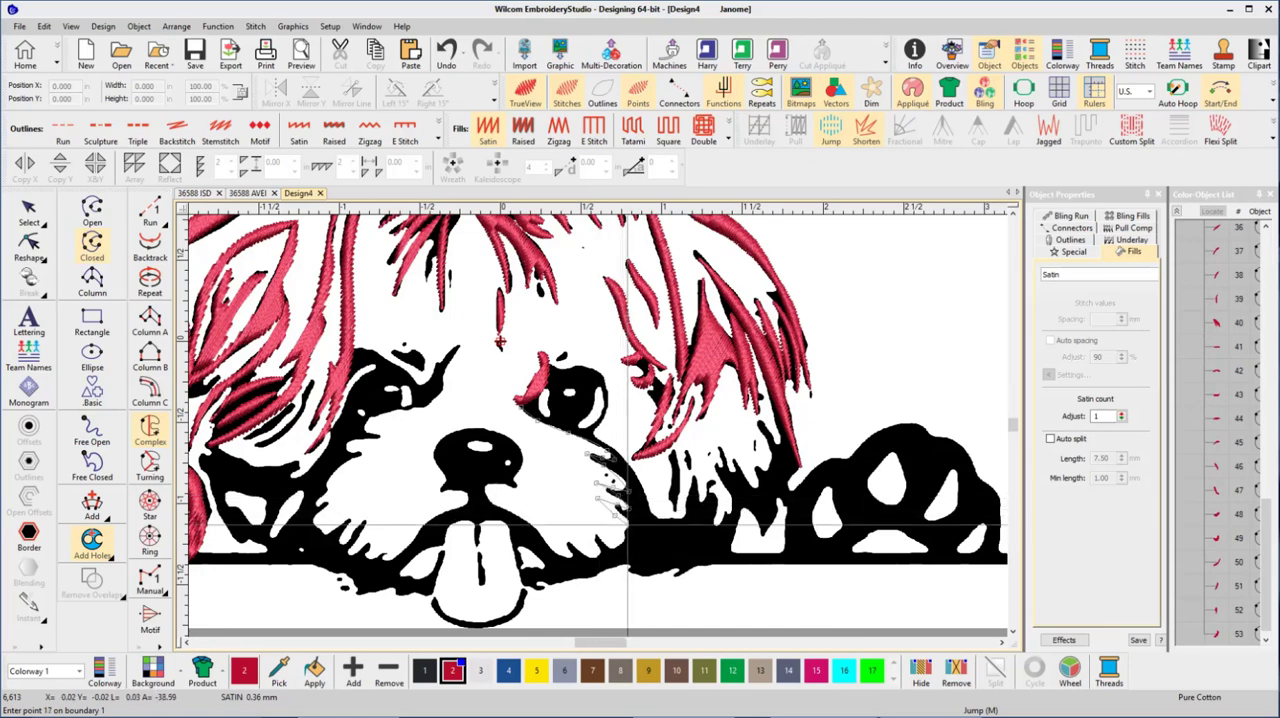
{"action": "left_click", "coordinate": [636, 512]}
{"action": "left_click", "coordinate": [646, 528]}
{"action": "left_click", "coordinate": [655, 556]}
{"action": "left_click", "coordinate": [648, 566]}
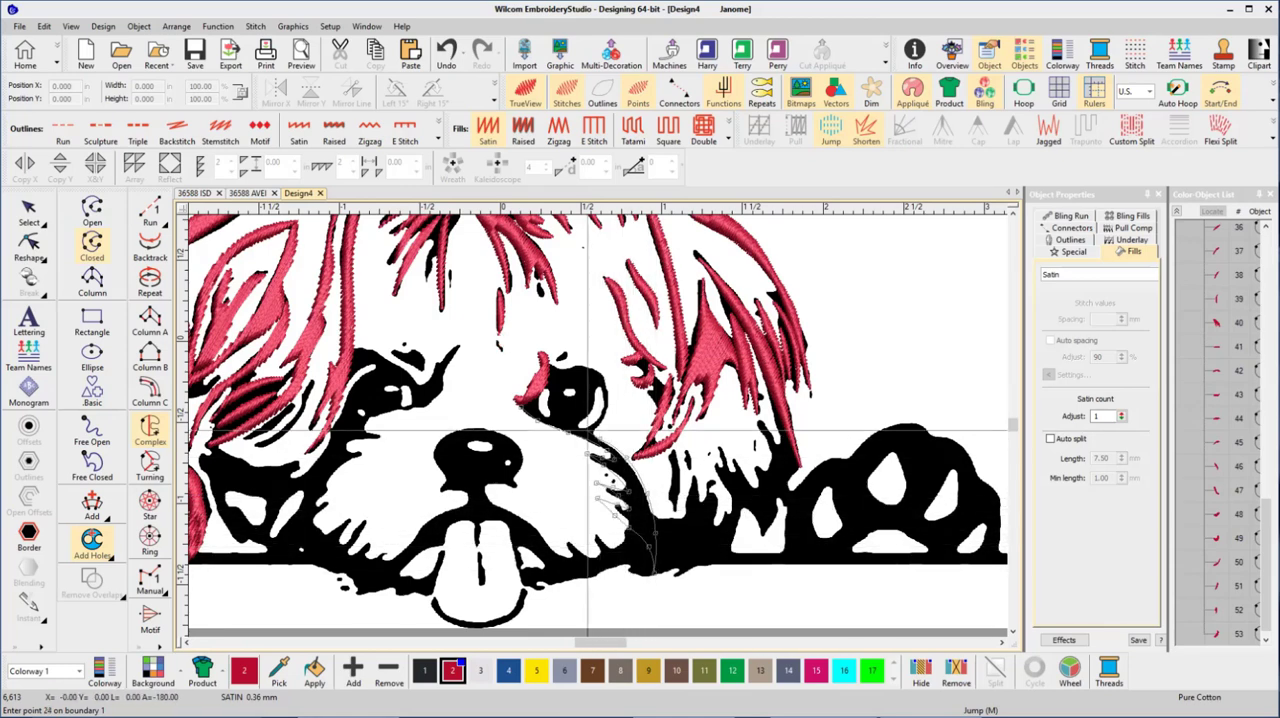
{"action": "key", "text": "Return"}
Outline the eye's lower and right edges as a filled red satin object.
{"action": "left_click", "coordinate": [545, 352]}
{"action": "left_click", "coordinate": [551, 367]}
{"action": "left_click", "coordinate": [548, 400]}
{"action": "left_click", "coordinate": [555, 412]}
{"action": "left_click", "coordinate": [588, 430]}
{"action": "left_click", "coordinate": [603, 400]}
{"action": "left_click", "coordinate": [598, 412]}
{"action": "left_click", "coordinate": [588, 420]}
{"action": "left_click", "coordinate": [576, 425]}
{"action": "key", "text": "Return"}
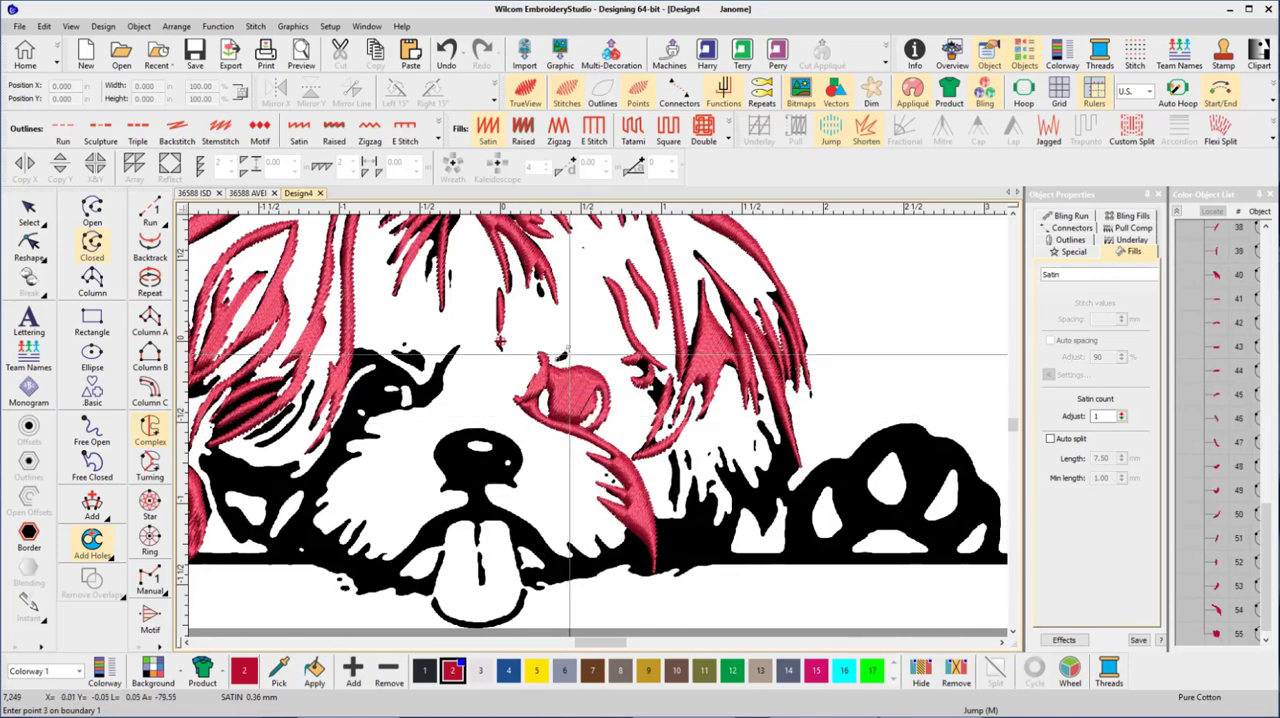
Fill a hair strand running down the black outline of the left cheek.
{"action": "left_click", "coordinate": [499, 343]}
{"action": "left_click", "coordinate": [480, 356]}
{"action": "left_click", "coordinate": [436, 385]}
{"action": "left_click", "coordinate": [394, 416]}
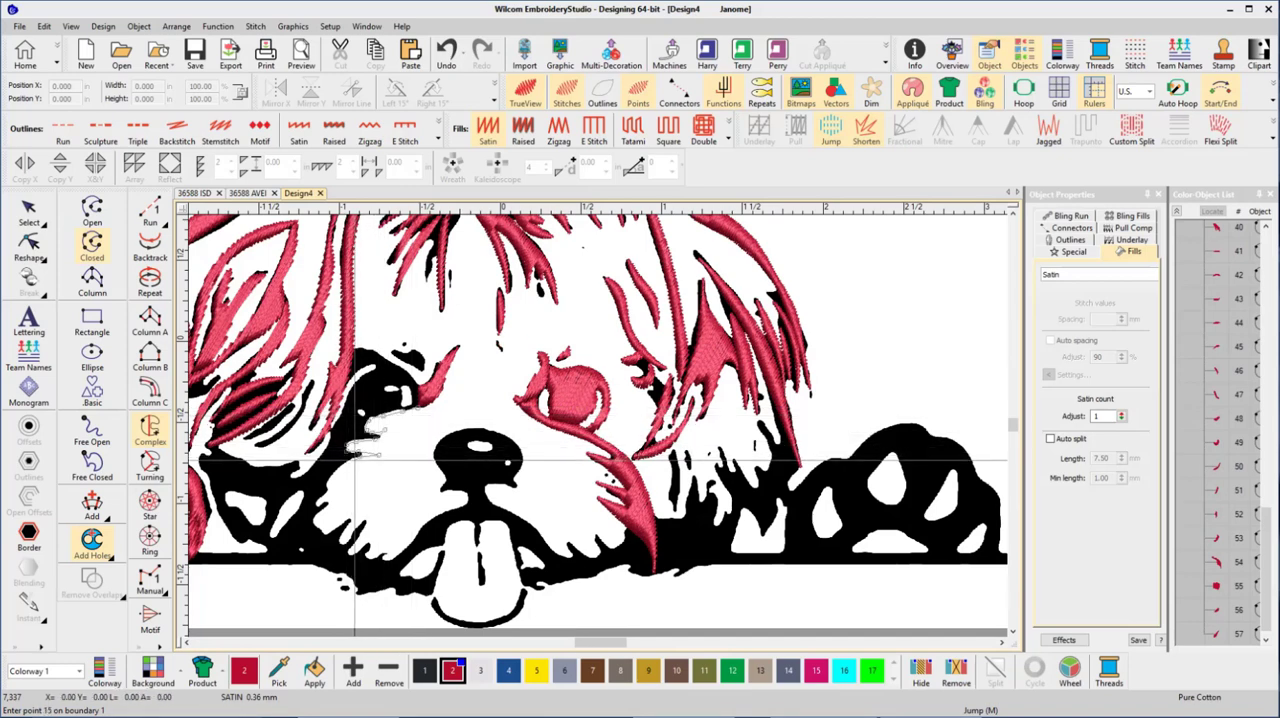
{"action": "left_click", "coordinate": [315, 520]}
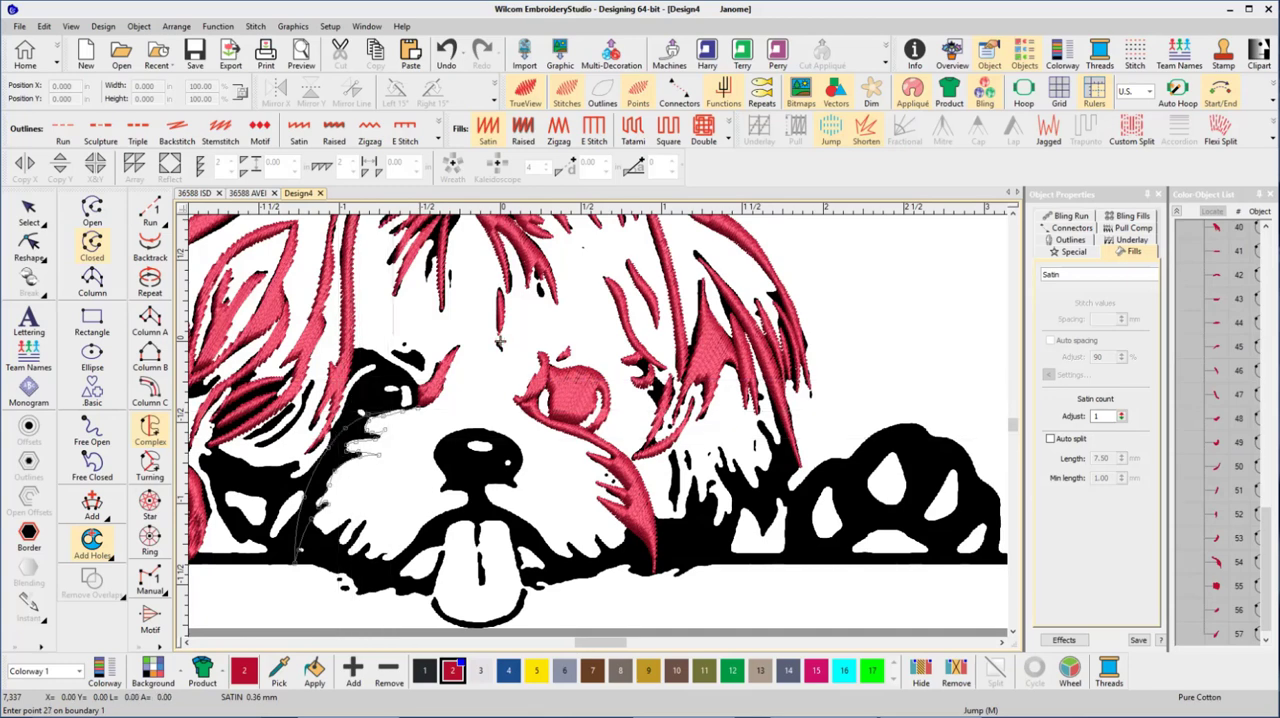
{"action": "key", "text": "Return"}
{"action": "key", "text": "Return"}
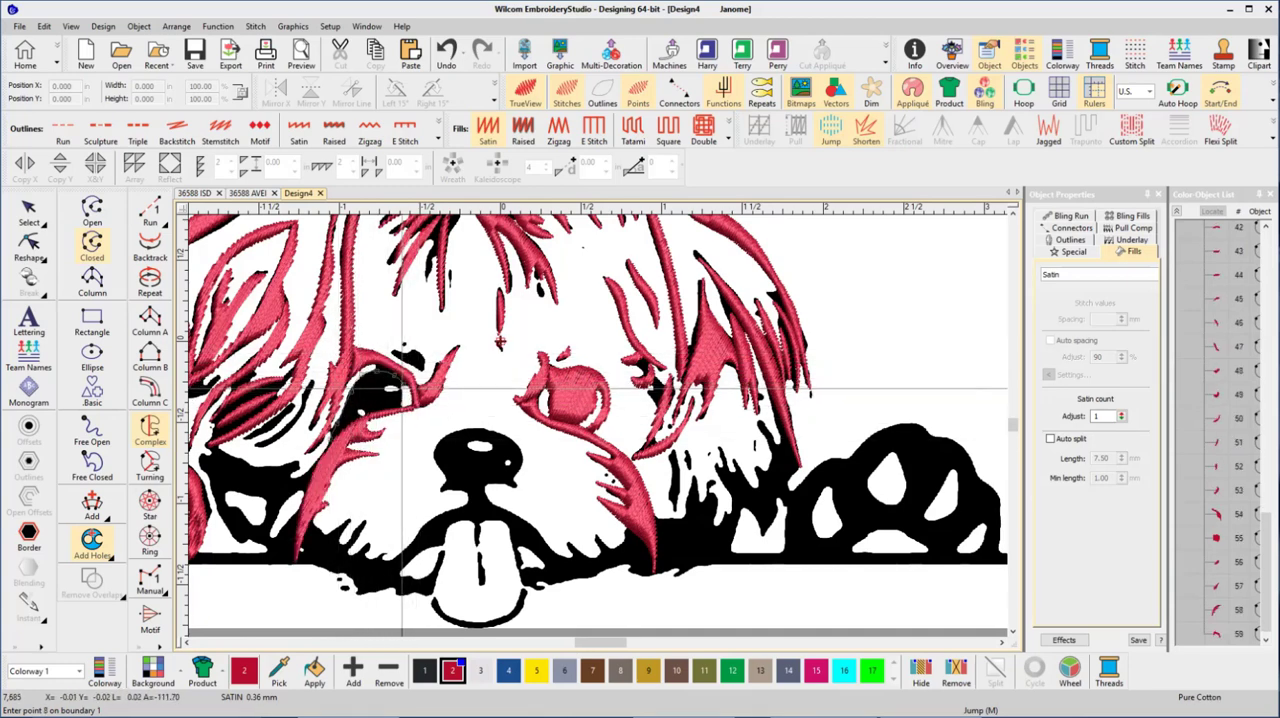
Reshape the last red strand's nodes, checking them against the whole design.
{"action": "key", "text": "shift+z"}
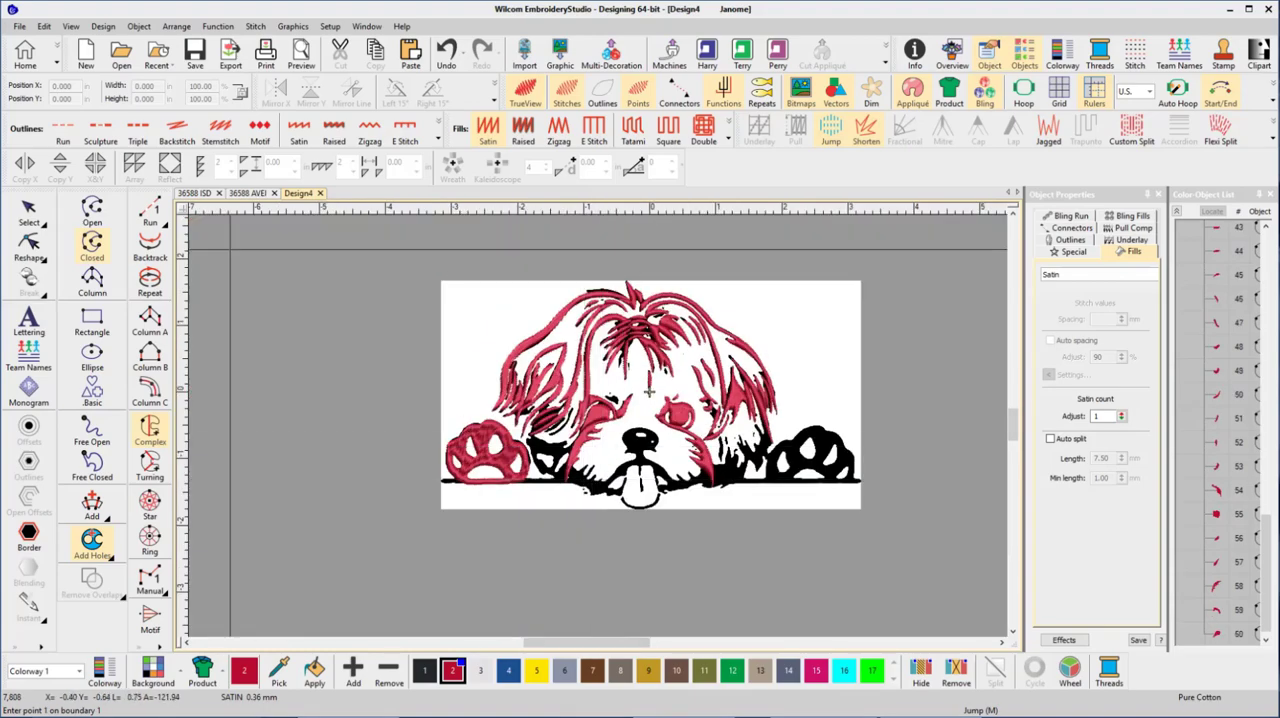
{"action": "key", "text": "h"}
{"action": "scroll", "coordinate": [581, 479], "scroll_direction": "up", "scroll_amount": 3}
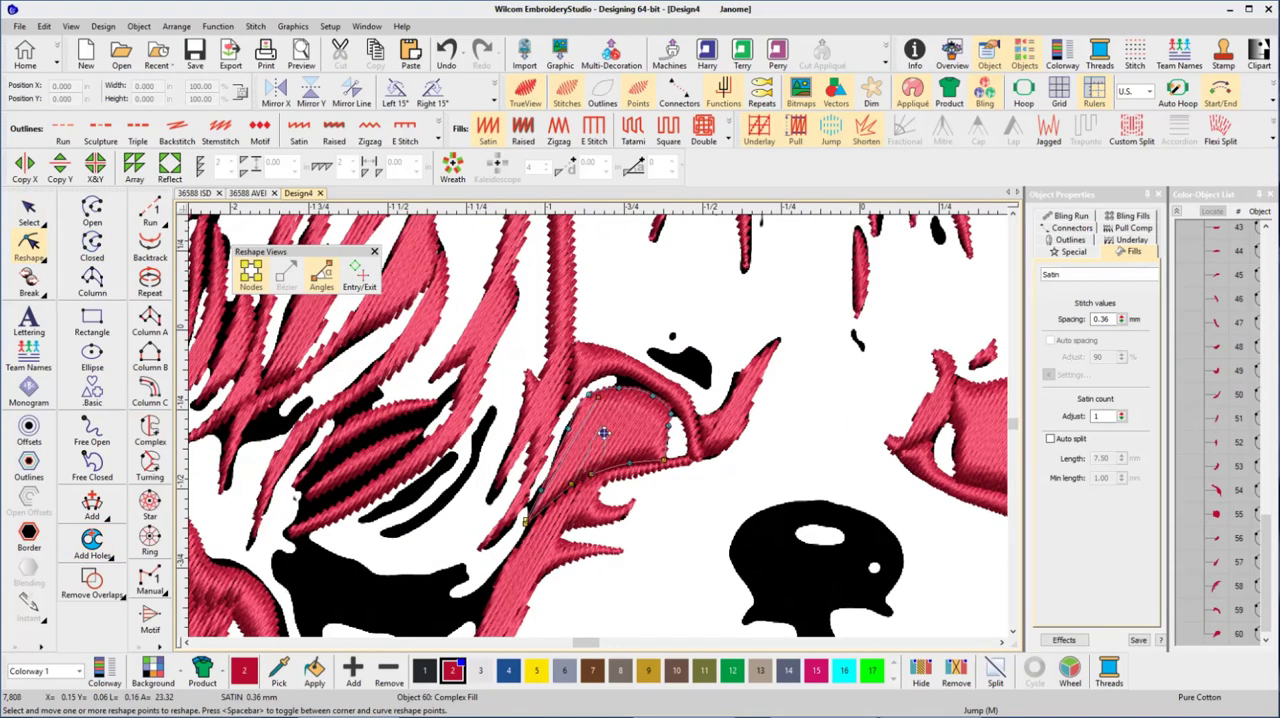
{"action": "key", "text": "shift+z"}
{"action": "scroll", "coordinate": [584, 429], "scroll_direction": "up", "scroll_amount": 3}
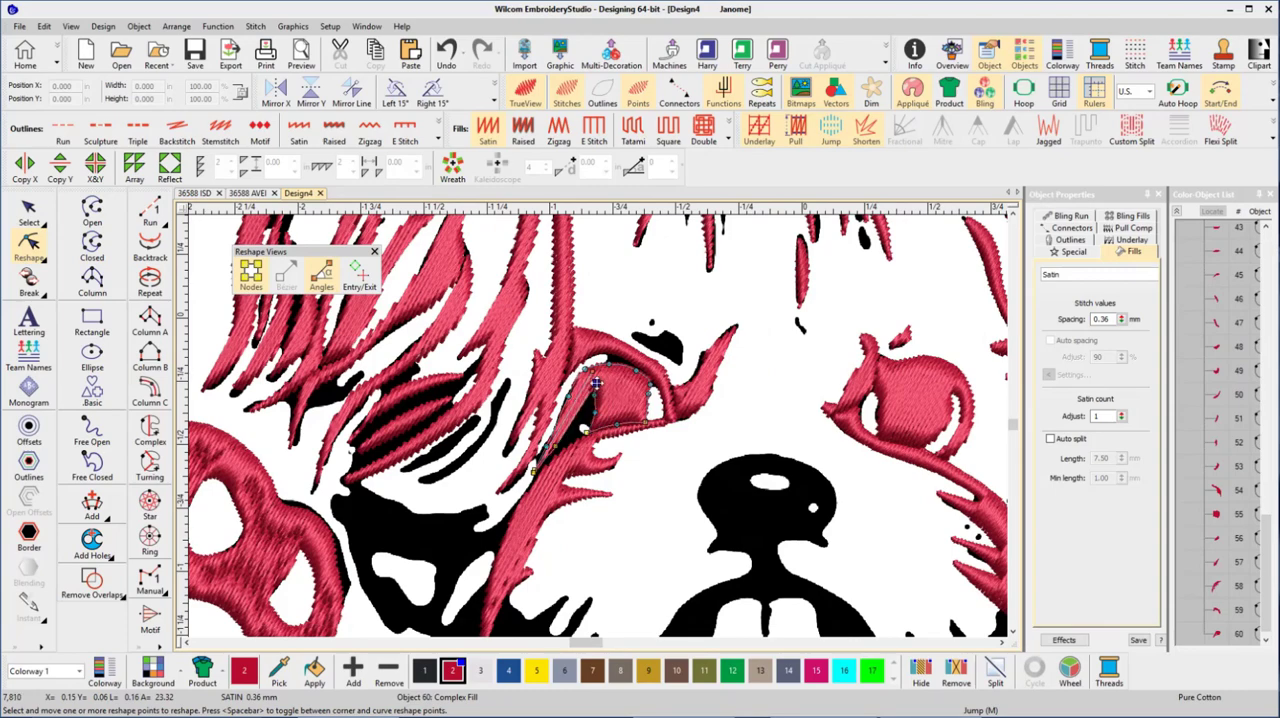
{"action": "scroll", "coordinate": [591, 409], "scroll_direction": "down", "scroll_amount": 2}
{"action": "key", "text": "shift+z"}
{"action": "scroll", "coordinate": [541, 404], "scroll_direction": "up", "scroll_amount": 3}
{"action": "scroll", "coordinate": [541, 404], "scroll_direction": "up", "scroll_amount": 3}
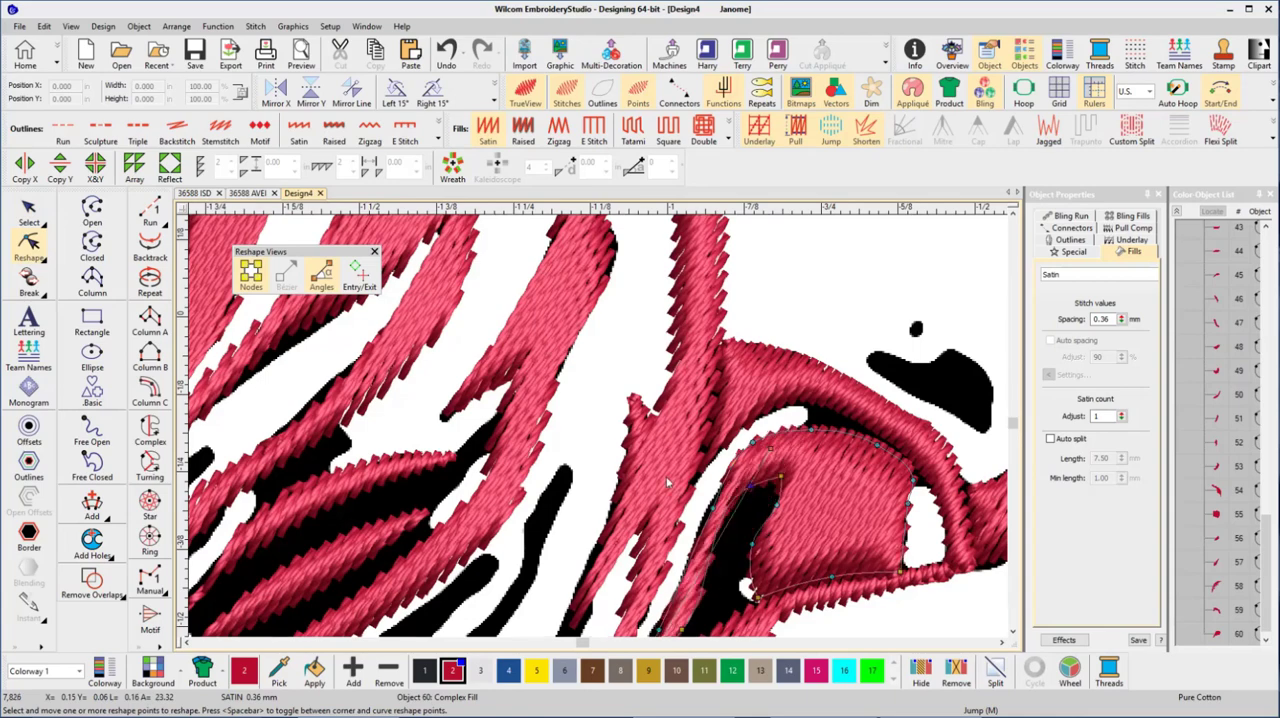
{"action": "key", "text": "Escape"}
{"action": "key", "text": "shift+z"}
{"action": "scroll", "coordinate": [755, 295], "scroll_direction": "down", "scroll_amount": 2}
Redirect the stitch angle of the red strand beside the eye.
{"action": "left_click", "coordinate": [612, 440]}
{"action": "key", "text": "h"}
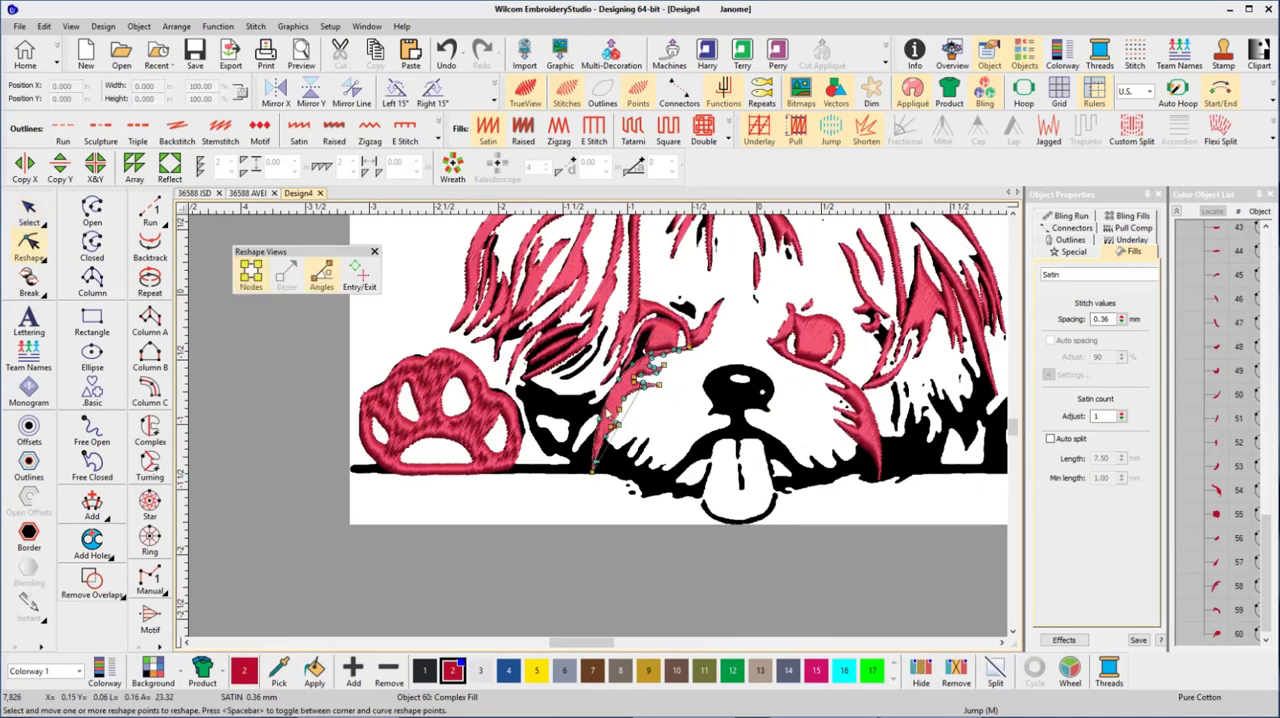
{"action": "scroll", "coordinate": [578, 478], "scroll_direction": "up", "scroll_amount": 1}
{"action": "left_click_drag", "start_coordinate": [602, 481], "coordinate": [576, 550]}
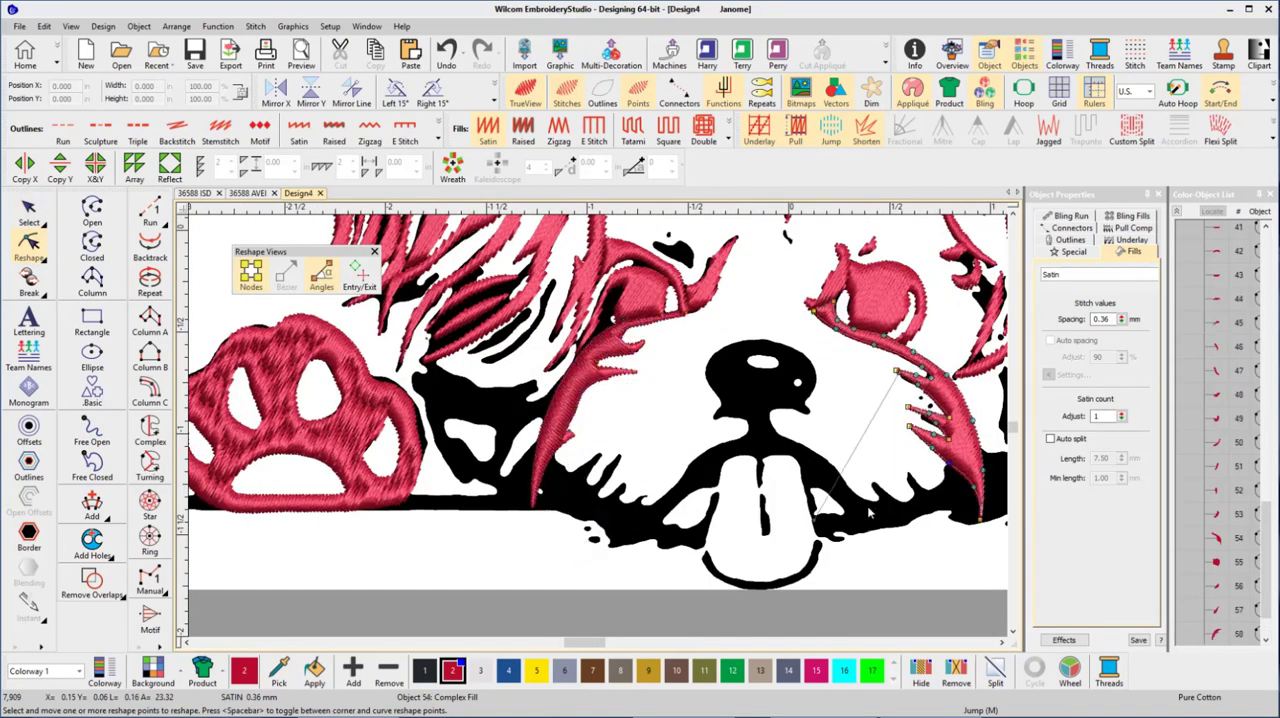
{"action": "key", "text": "Escape"}
{"action": "key", "text": "shift+z"}
{"action": "scroll", "coordinate": [503, 335], "scroll_direction": "up", "scroll_amount": 2}
Digitize a small red satin strand with Complex Fill.
{"action": "left_click", "coordinate": [150, 432]}
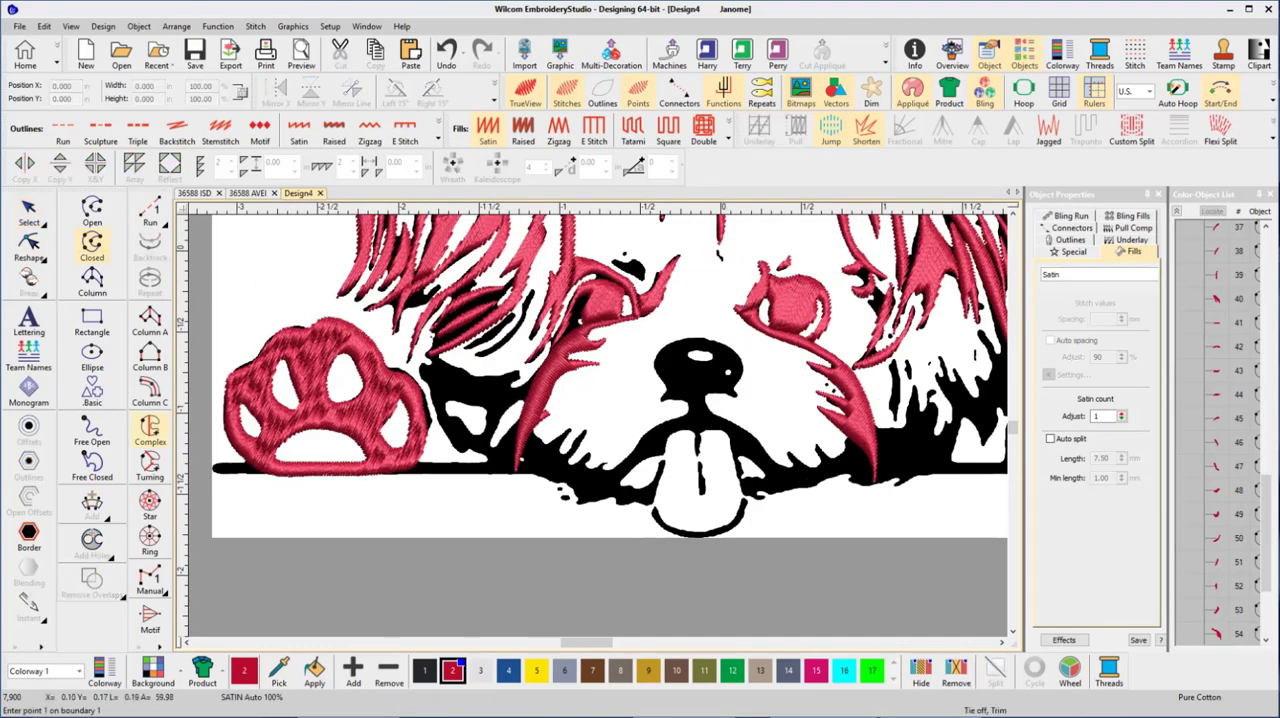
{"action": "left_click", "coordinate": [457, 316]}
{"action": "left_click", "coordinate": [458, 368]}
{"action": "key", "text": "Return"}
{"action": "scroll", "coordinate": [629, 470], "scroll_direction": "down", "scroll_amount": 1}
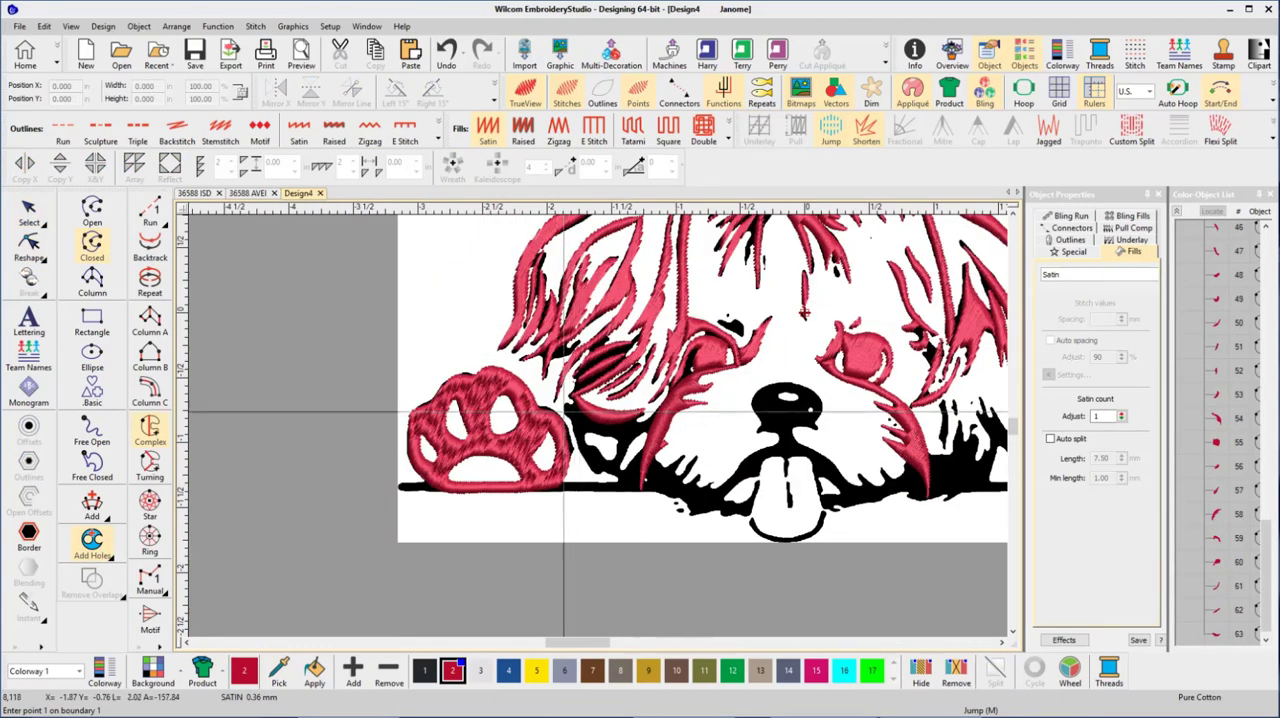
Fill a satin strand along the spiky black muzzle edge.
{"action": "left_click", "coordinate": [610, 466]}
{"action": "left_click", "coordinate": [571, 407]}
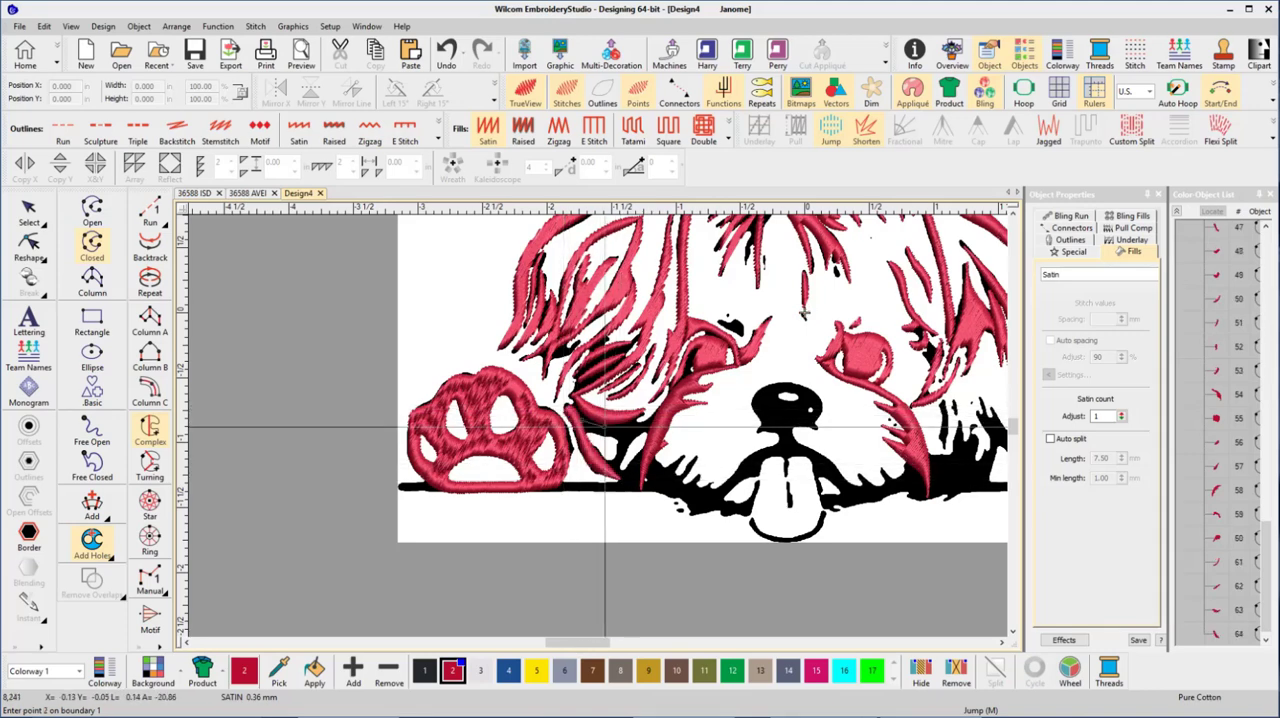
{"action": "scroll", "coordinate": [618, 440], "scroll_direction": "down", "scroll_amount": 2}
{"action": "scroll", "coordinate": [587, 398], "scroll_direction": "up", "scroll_amount": 3}
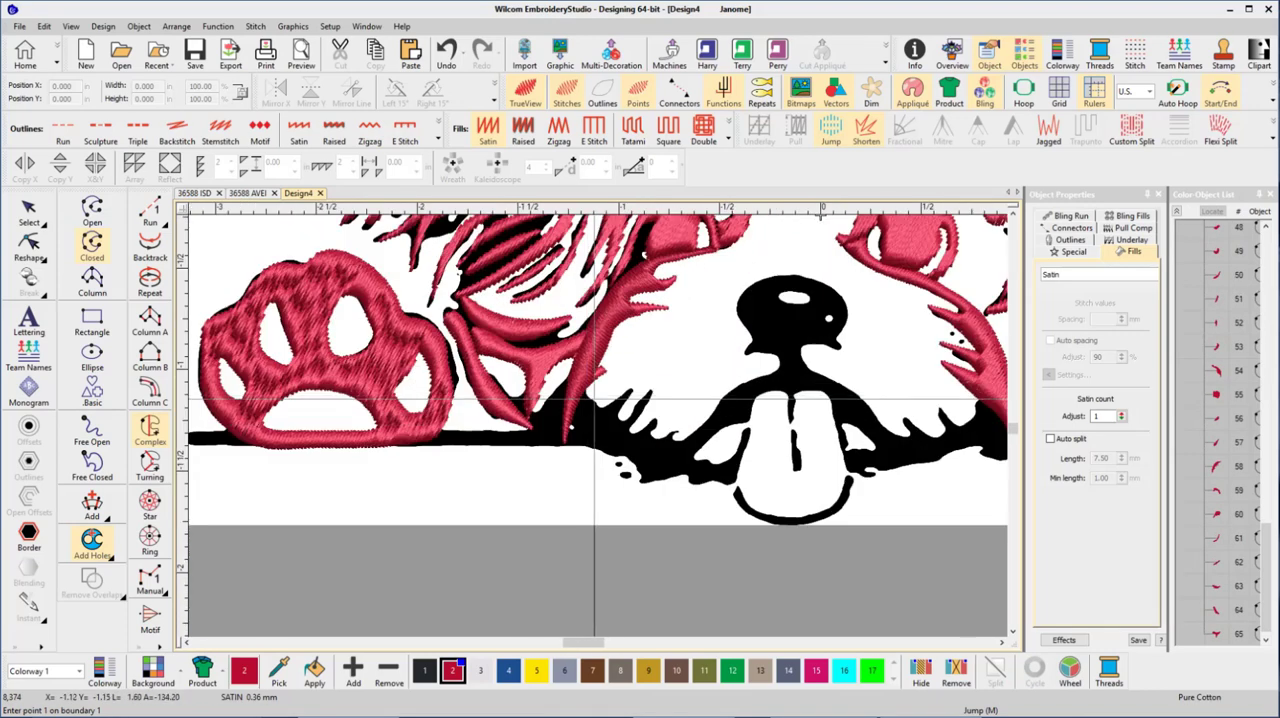
{"action": "left_click", "coordinate": [610, 404]}
{"action": "left_click", "coordinate": [640, 405]}
{"action": "left_click", "coordinate": [654, 432]}
{"action": "left_click", "coordinate": [675, 428]}
{"action": "left_click", "coordinate": [734, 410]}
{"action": "left_click", "coordinate": [764, 394]}
{"action": "key", "text": "Return"}
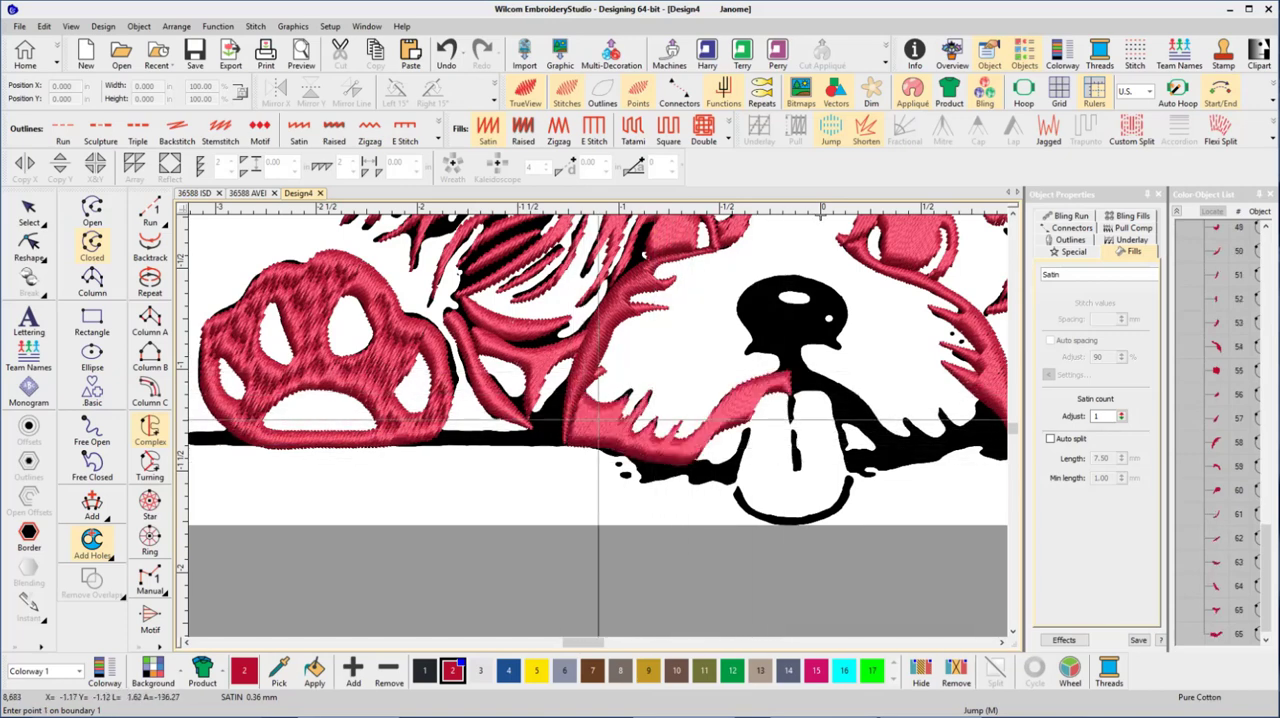
Fill the muzzle outline from the nose rightward and back with satin.
{"action": "left_click", "coordinate": [790, 372]}
{"action": "left_click", "coordinate": [850, 390]}
{"action": "left_click", "coordinate": [880, 405]}
{"action": "left_click", "coordinate": [938, 433]}
{"action": "left_click", "coordinate": [985, 445]}
{"action": "left_click", "coordinate": [770, 425]}
{"action": "left_click", "coordinate": [790, 435]}
{"action": "left_click", "coordinate": [820, 455]}
{"action": "left_click", "coordinate": [740, 463]}
{"action": "left_click", "coordinate": [700, 462]}
{"action": "left_click", "coordinate": [656, 440]}
{"action": "left_click", "coordinate": [628, 400]}
{"action": "key", "text": "Return"}
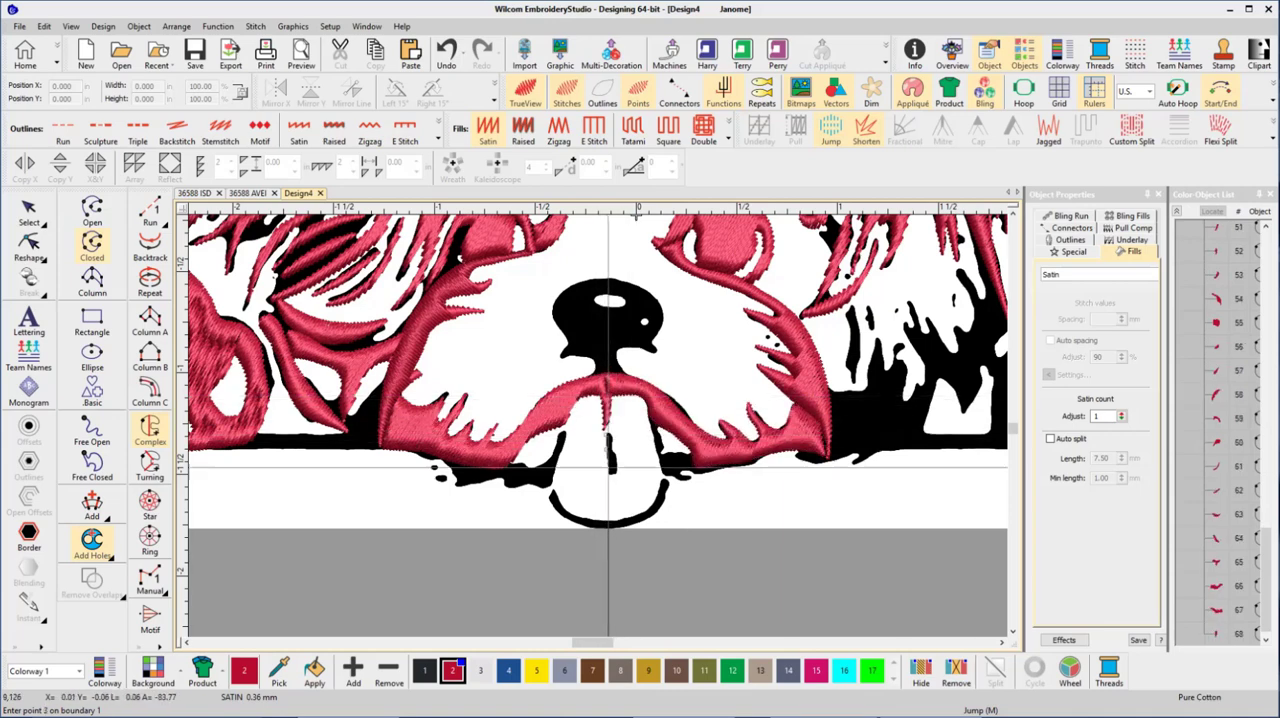
Fill the area along the tongue's bottom curve with red satin.
{"action": "left_click", "coordinate": [608, 478]}
{"action": "left_click", "coordinate": [588, 500]}
{"action": "left_click", "coordinate": [567, 520]}
{"action": "left_click", "coordinate": [548, 492]}
{"action": "key", "text": "Return"}
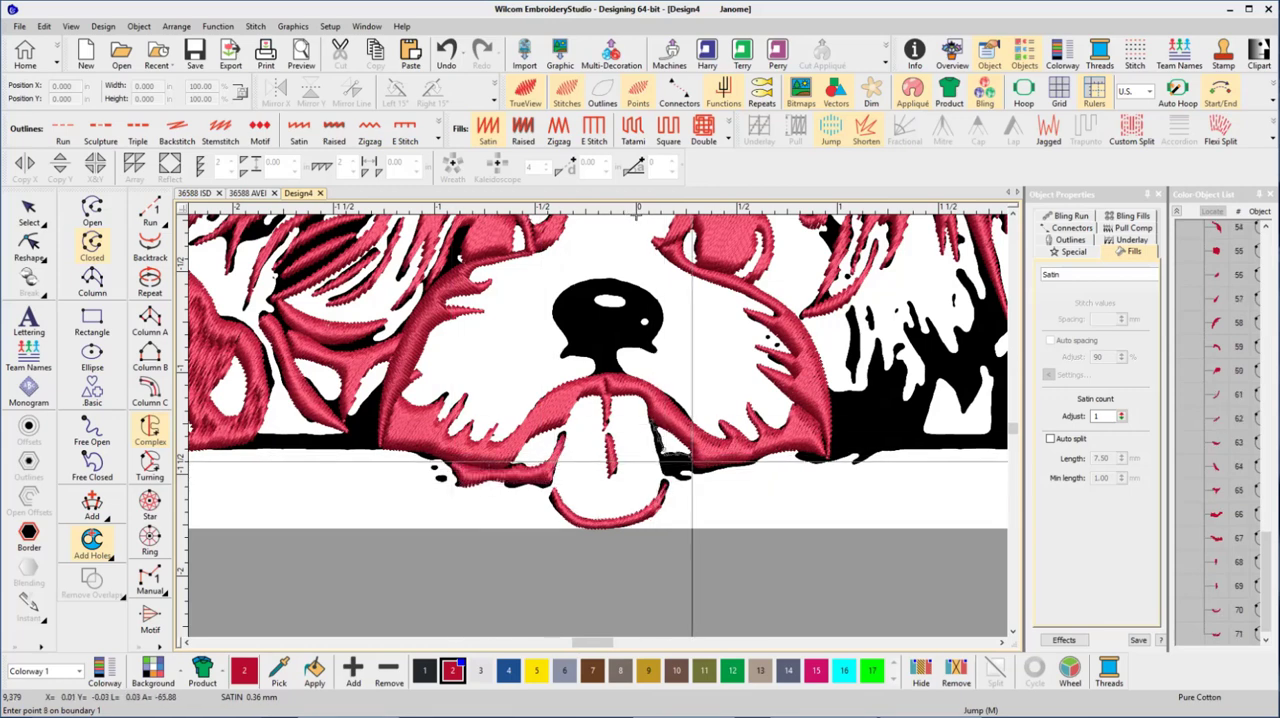
{"action": "scroll", "coordinate": [692, 462], "scroll_direction": "down", "scroll_amount": 1}
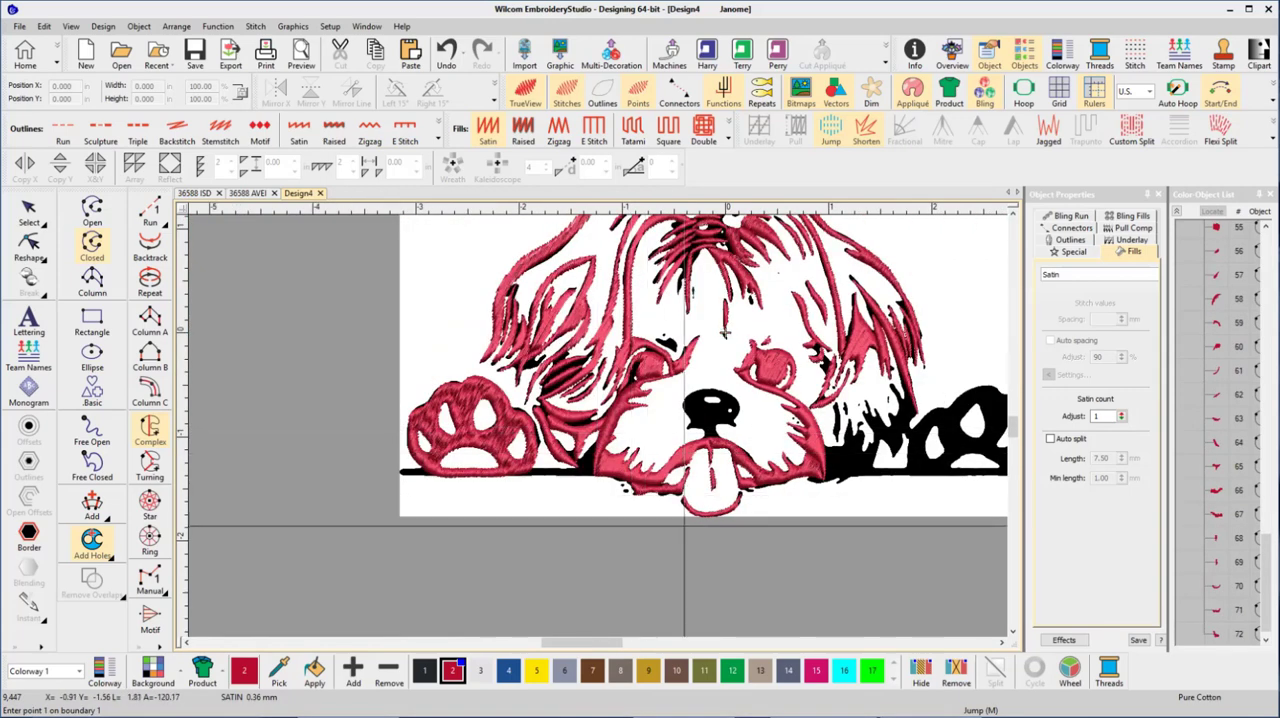
Fill a small cheek shape beside the muzzle with red satin.
{"action": "left_click", "coordinate": [826, 408]}
{"action": "left_click", "coordinate": [844, 408]}
{"action": "left_click", "coordinate": [844, 449]}
{"action": "left_click", "coordinate": [904, 449]}
{"action": "key", "text": "Return"}
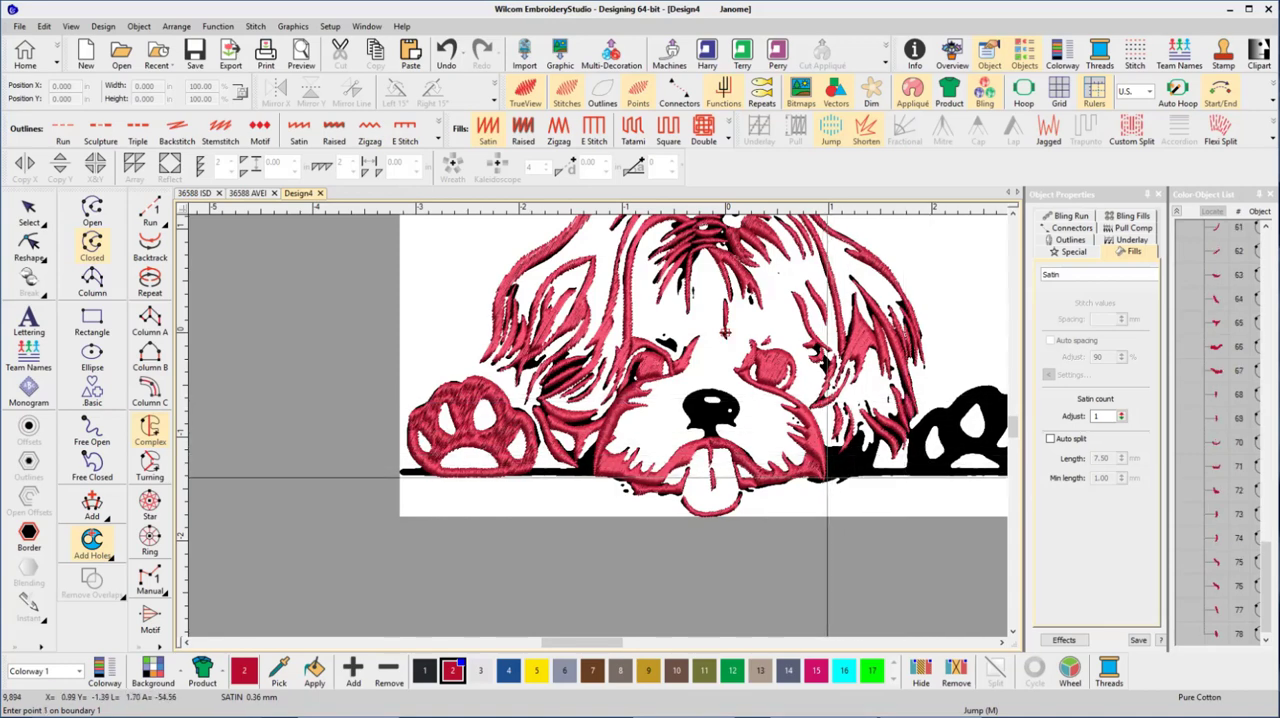
Fill another small face shape and start tracing the right paw outline.
{"action": "left_click", "coordinate": [828, 476]}
{"action": "left_click", "coordinate": [844, 470]}
{"action": "key", "text": "Return"}
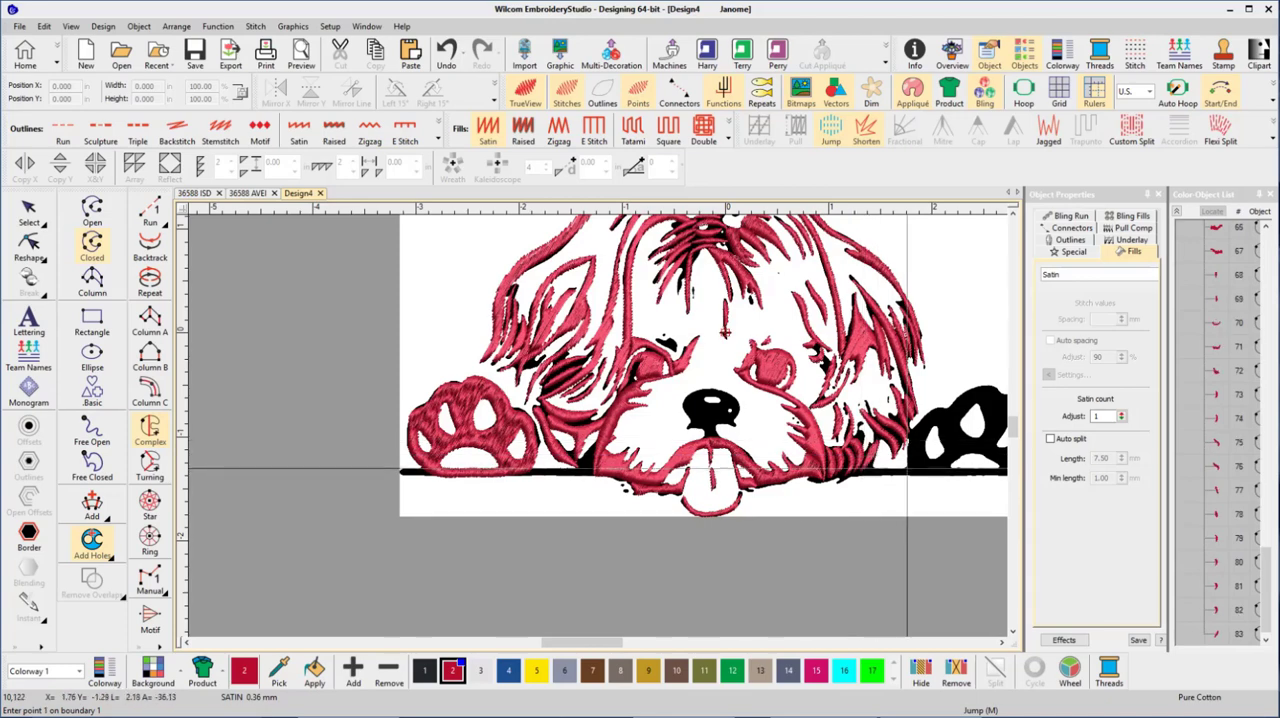
{"action": "left_click_drag", "start_coordinate": [907, 470], "coordinate": [860, 487]}
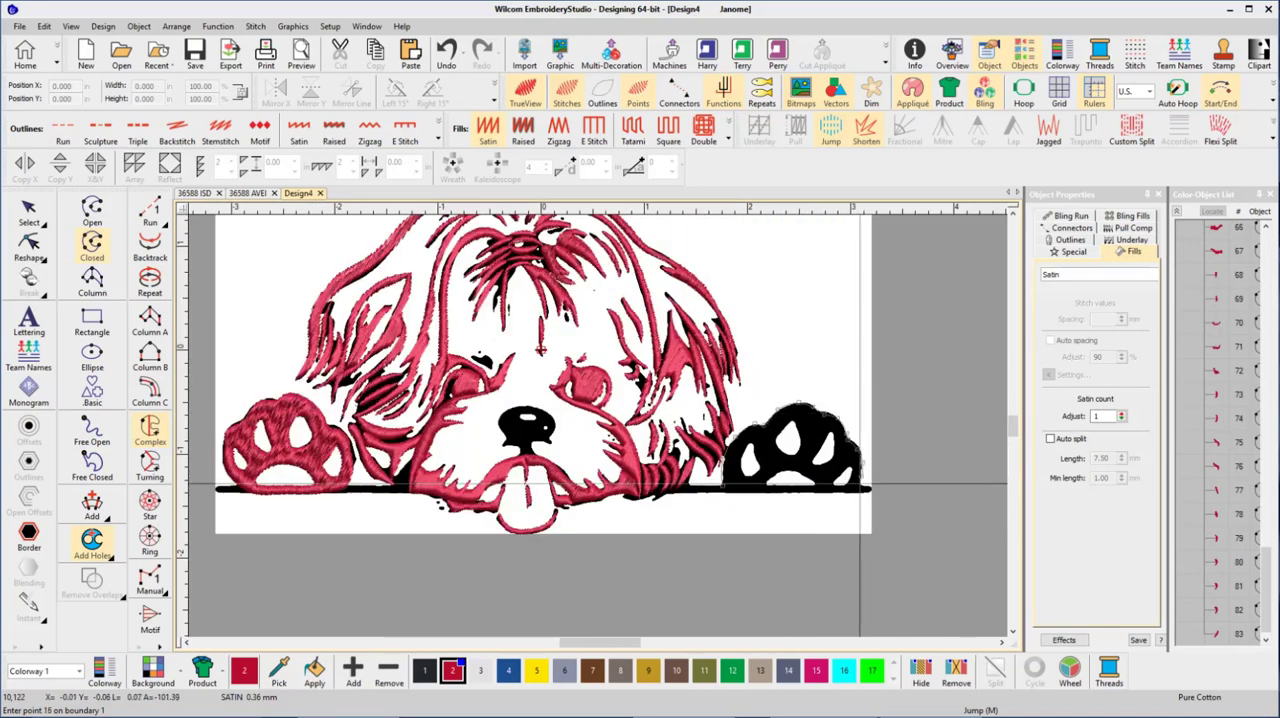
Fill the right paw in red satin and trace its first toe-pad hole with TrueView off.
{"action": "key", "text": "Return"}
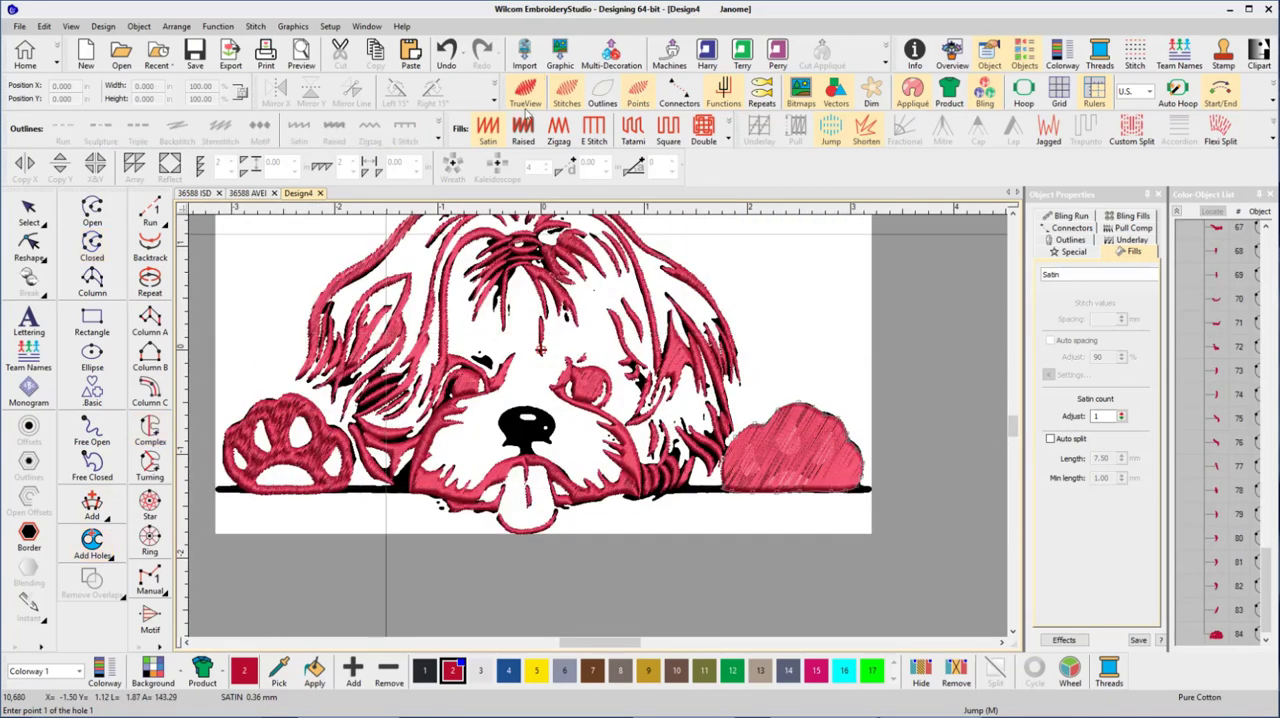
{"action": "left_click", "coordinate": [527, 103]}
{"action": "scroll", "coordinate": [820, 478], "scroll_direction": "up", "scroll_amount": 3}
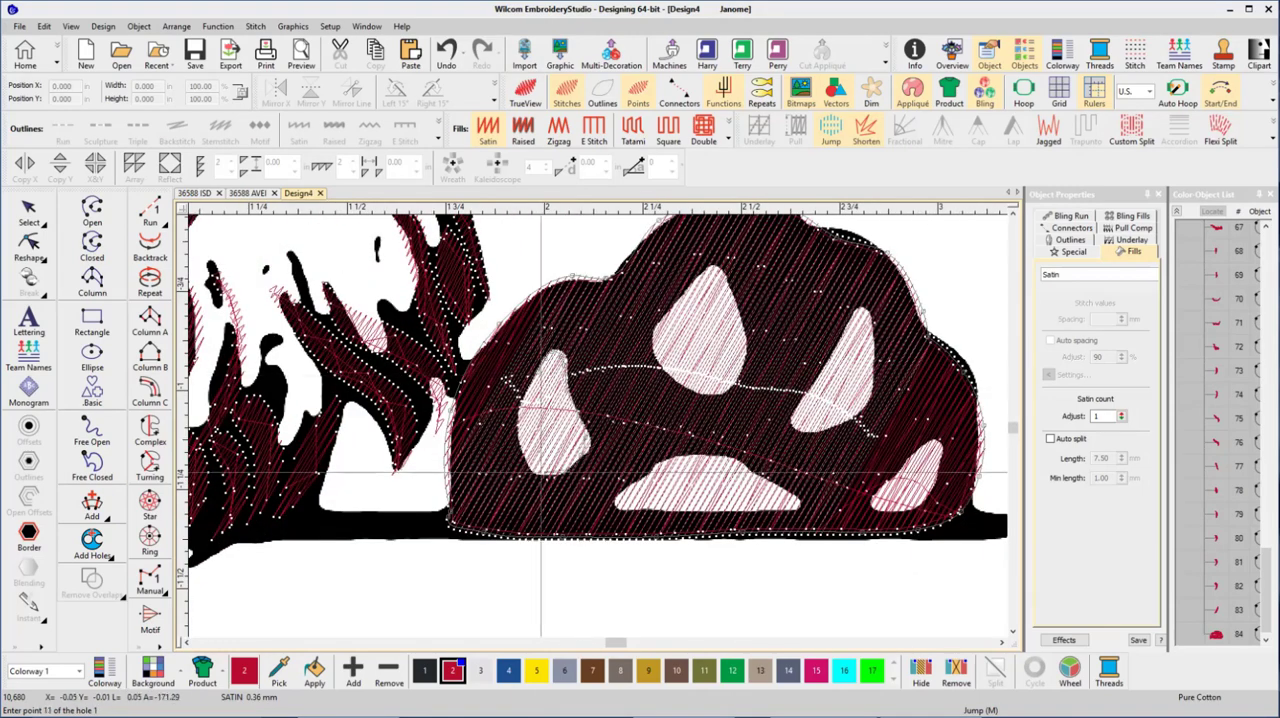
{"action": "key", "text": "Return"}
{"action": "left_click", "coordinate": [700, 270]}
{"action": "left_click", "coordinate": [745, 330]}
Trace the remaining toe-pad holes and finish the right paw.
{"action": "key", "text": "Return"}
{"action": "left_click", "coordinate": [860, 310]}
{"action": "left_click", "coordinate": [807, 391]}
{"action": "left_click", "coordinate": [874, 352]}
{"action": "key", "text": "Return"}
{"action": "left_click", "coordinate": [858, 440]}
{"action": "left_click", "coordinate": [880, 495]}
{"action": "left_click", "coordinate": [929, 440]}
{"action": "scroll", "coordinate": [604, 436], "scroll_direction": "up", "scroll_amount": 2}
{"action": "key", "text": "Return"}
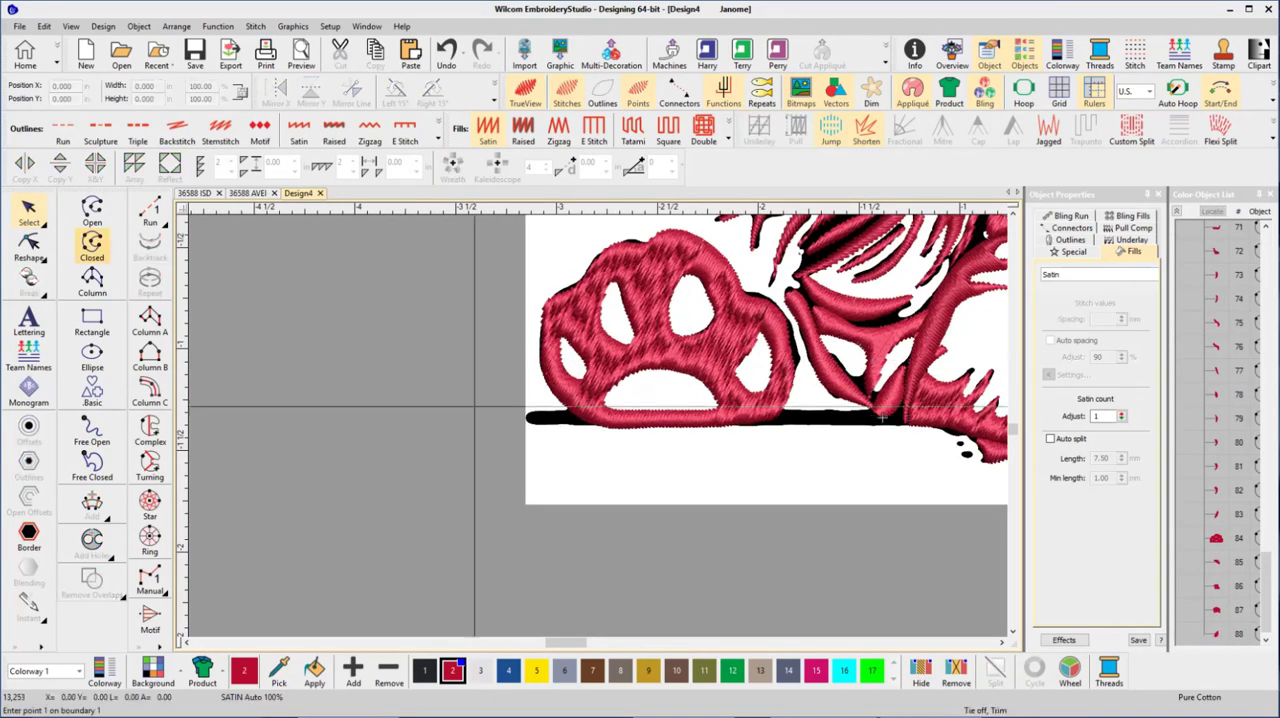
{"action": "key", "text": "Return"}
{"action": "scroll", "coordinate": [871, 415], "scroll_direction": "down", "scroll_amount": 1}
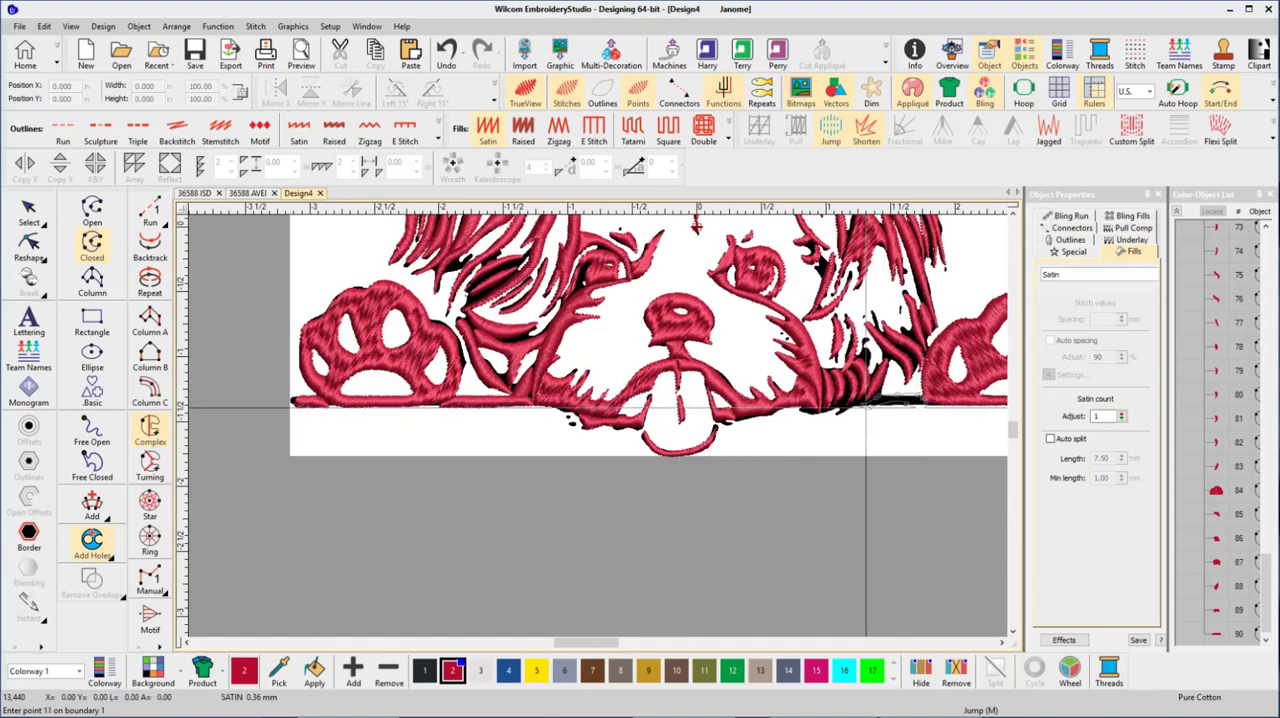
{"action": "scroll", "coordinate": [933, 405], "scroll_direction": "down", "scroll_amount": 1}
{"action": "scroll", "coordinate": [1006, 429], "scroll_direction": "down", "scroll_amount": 2}
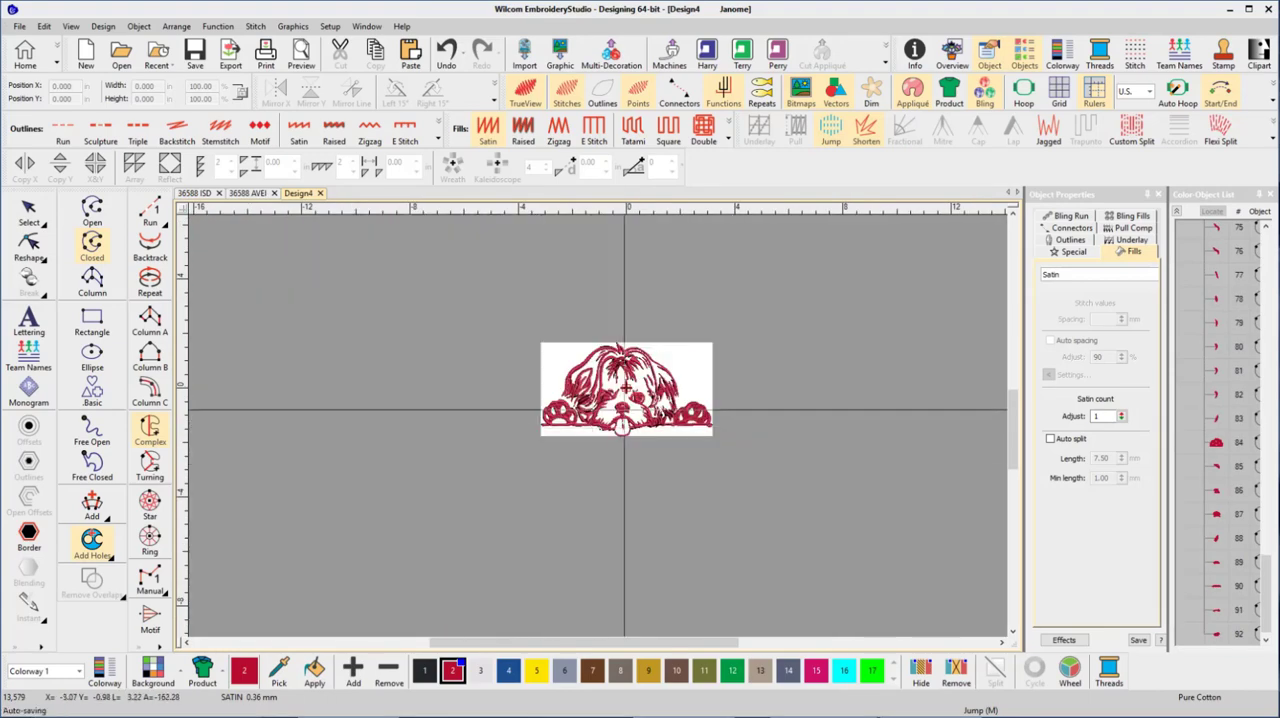
Copy the whole red dog design and paste the copy to the right.
{"action": "key", "text": "Escape"}
{"action": "key", "text": "0"}
{"action": "key", "text": "ctrl+a"}
{"action": "key", "text": "ctrl+c"}
{"action": "key", "text": "ctrl+v"}
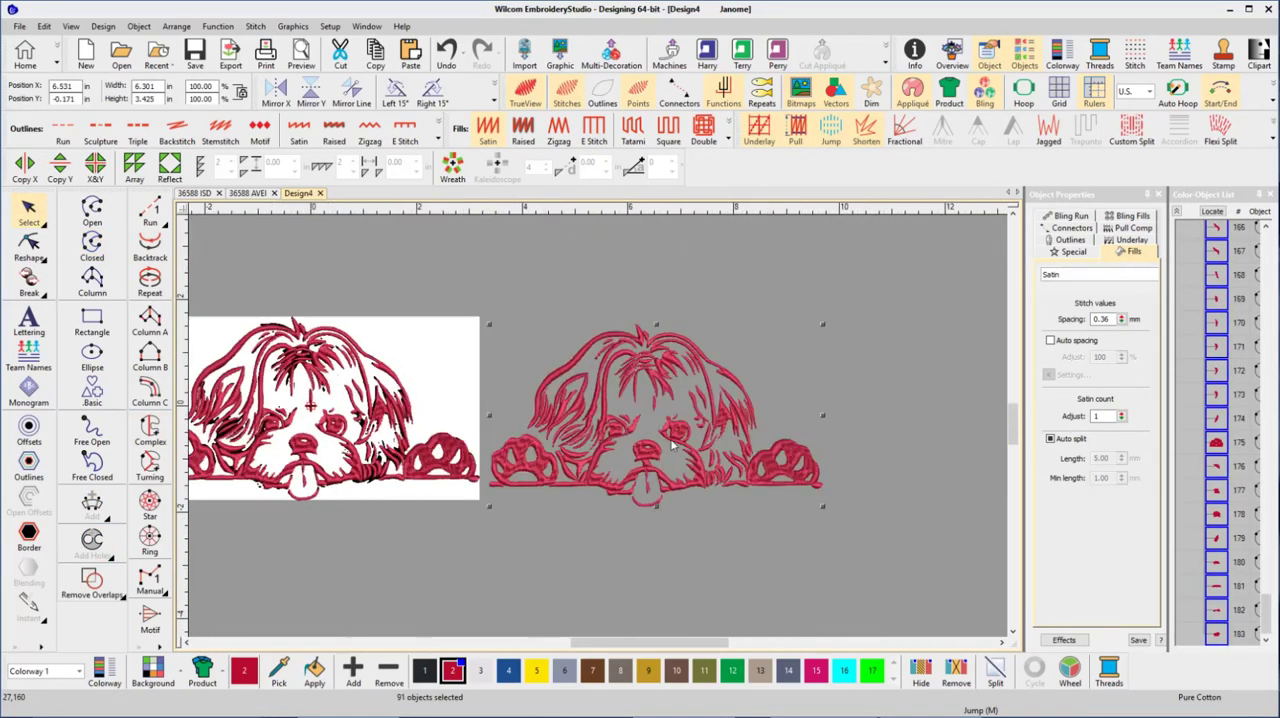
{"action": "right_click", "coordinate": [564, 224]}
{"action": "key", "text": "Escape"}
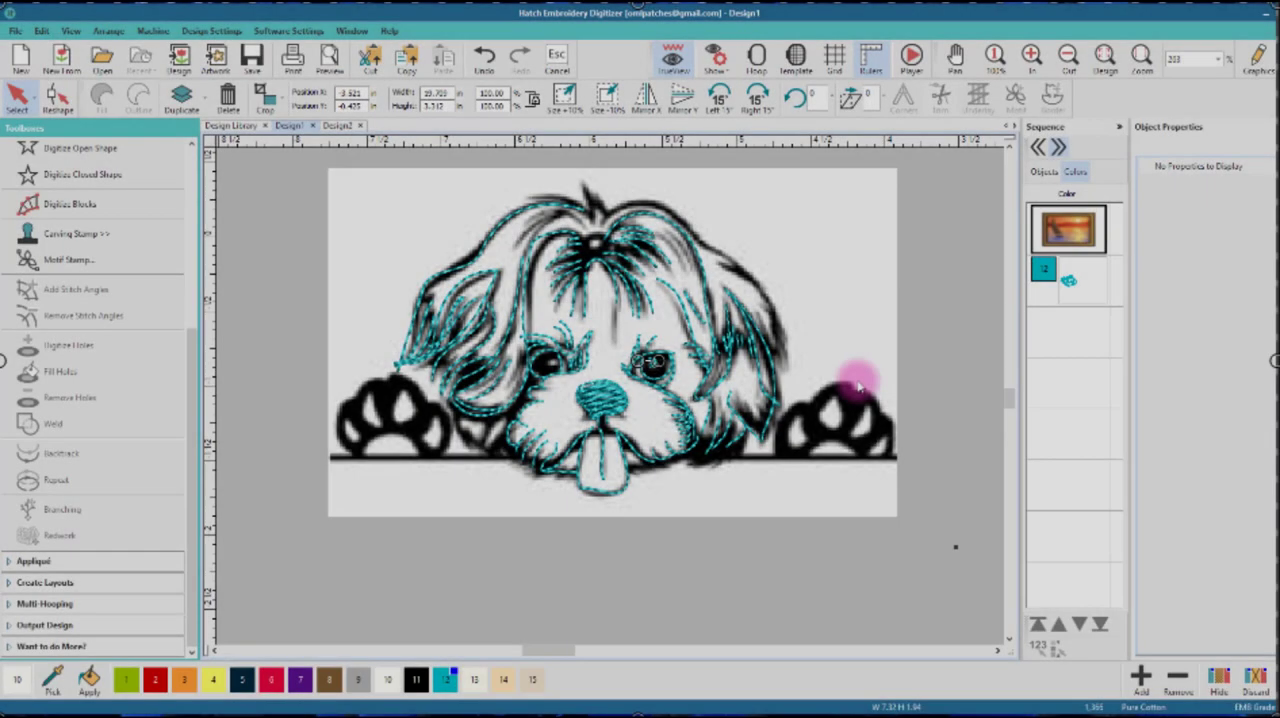